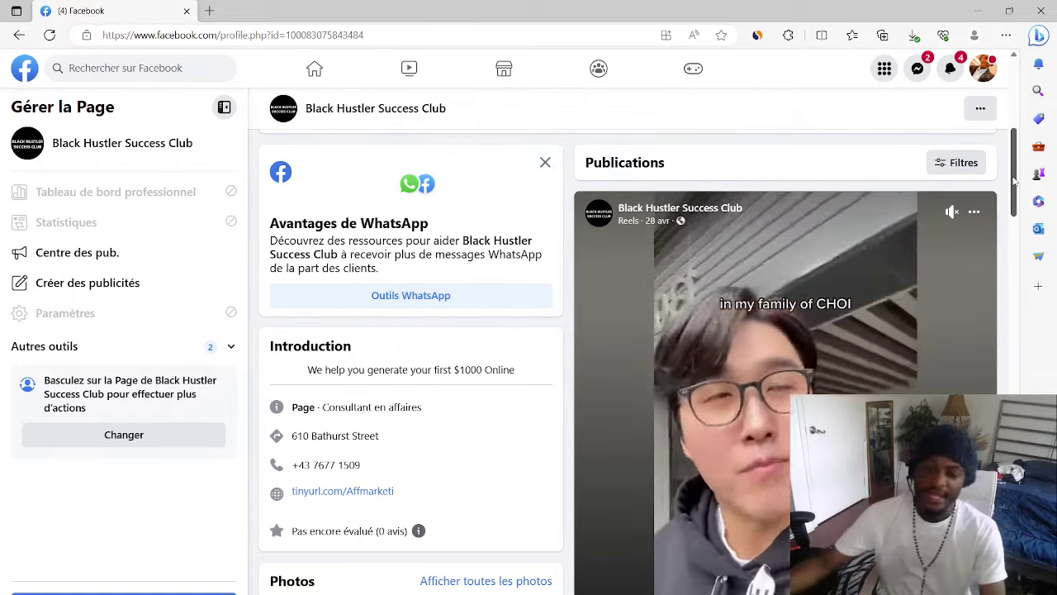
# Run a Facebook search for 'laundromat'.
pyautogui.click(175, 69)
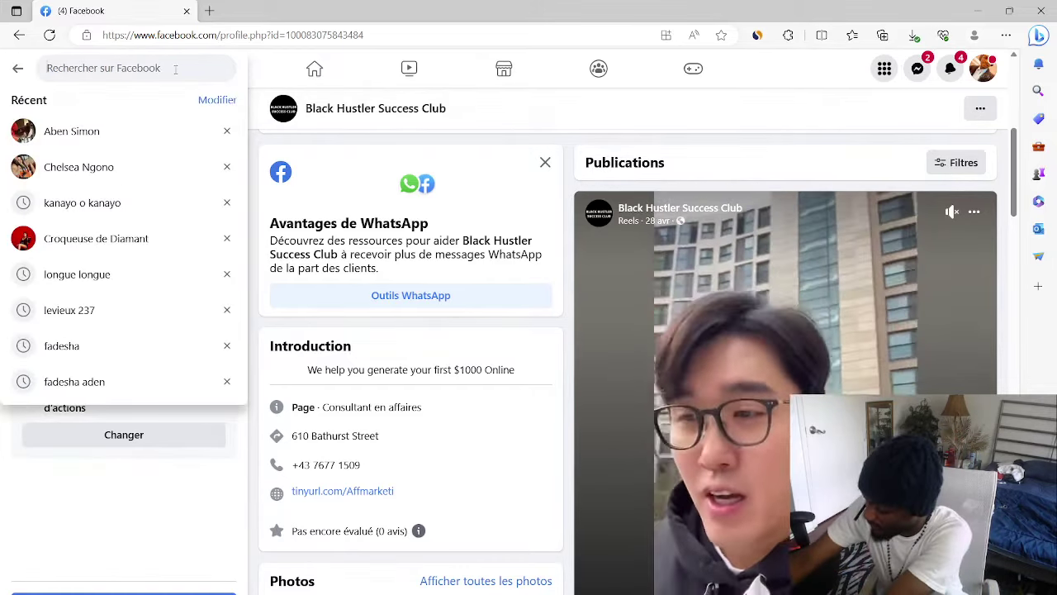
pyautogui.write('laund')
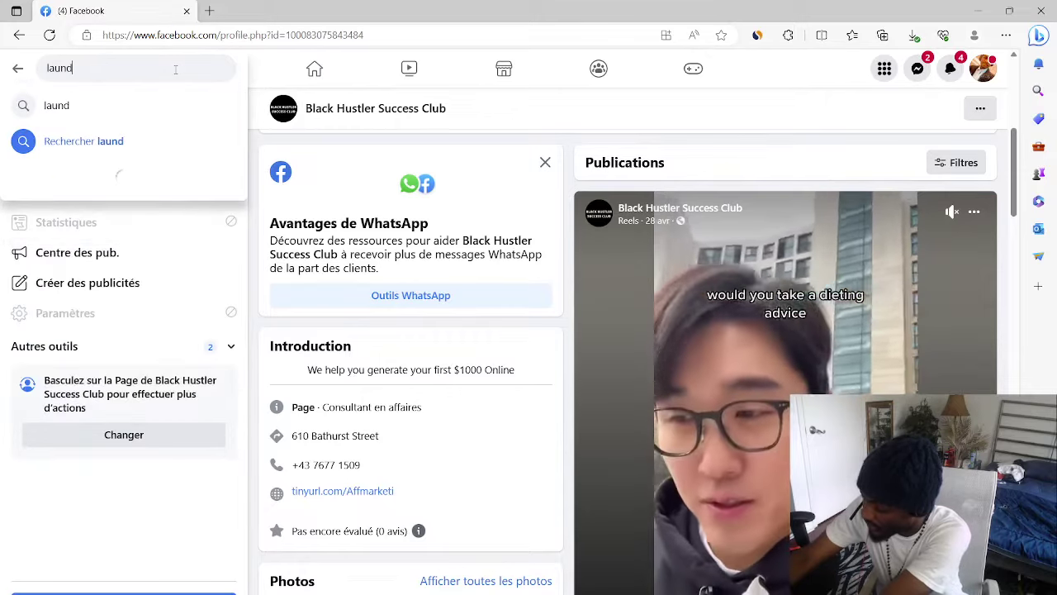
pyautogui.write('roma')
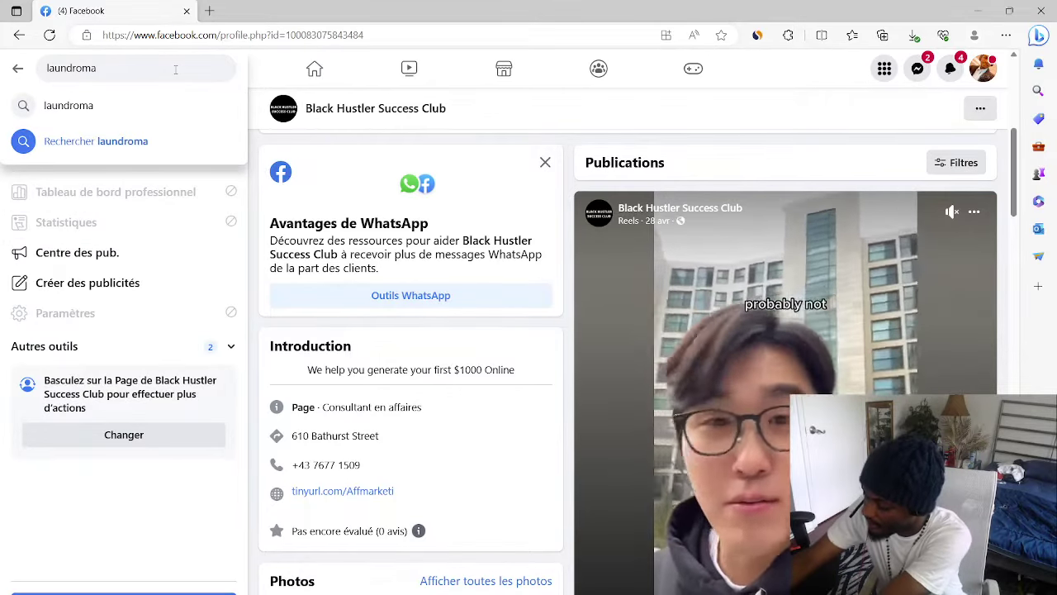
pyautogui.write('t')
pyautogui.press('Return')
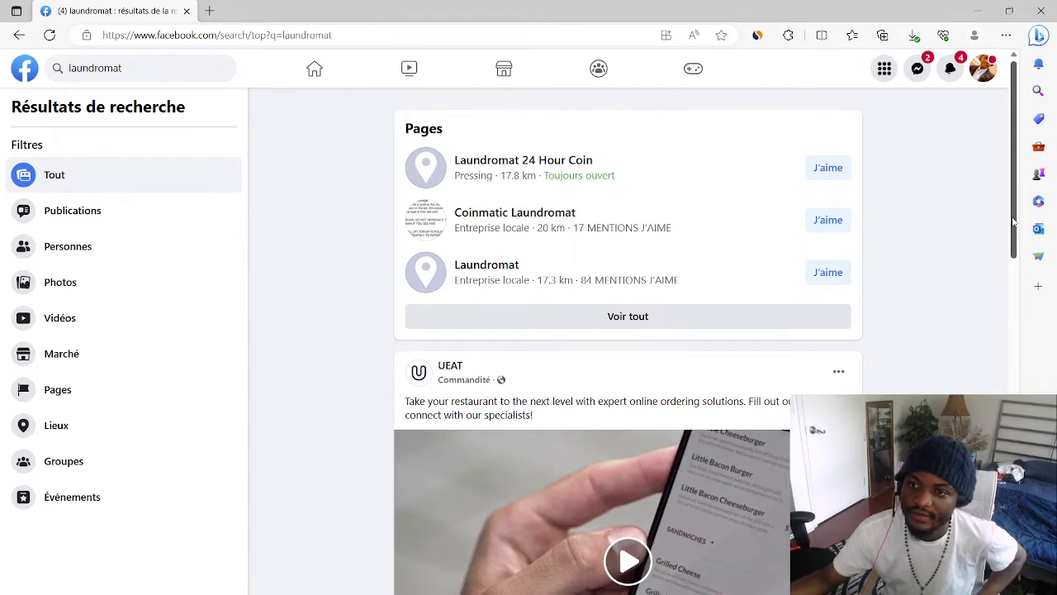
# Scroll the laundromat results down to the Groups section, briefly toggling the Read aloud bar.
pyautogui.moveTo(1014, 221); pyautogui.dragTo(1015, 237)
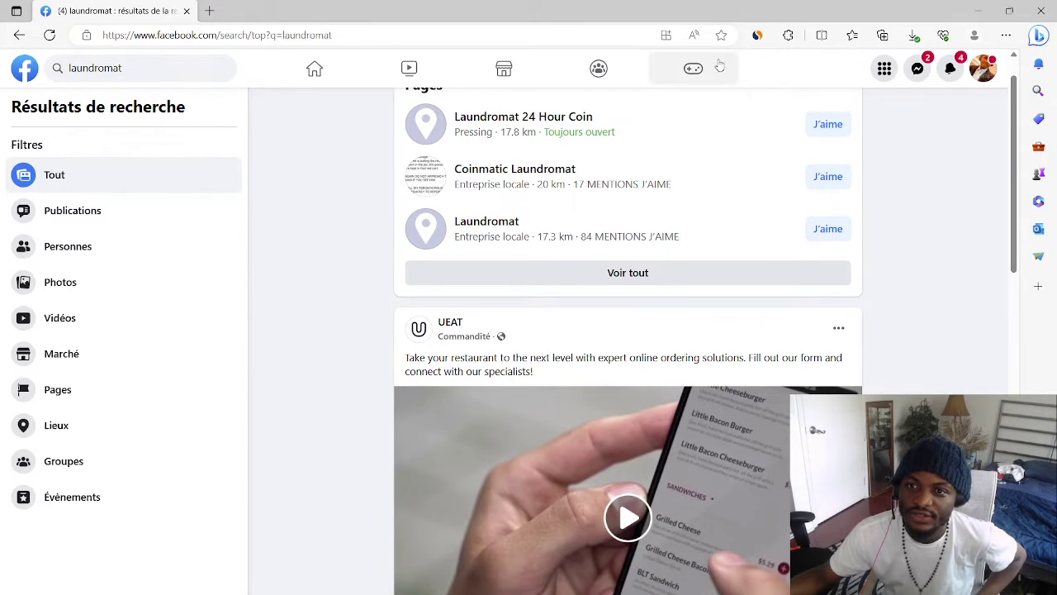
pyautogui.click(692, 36)
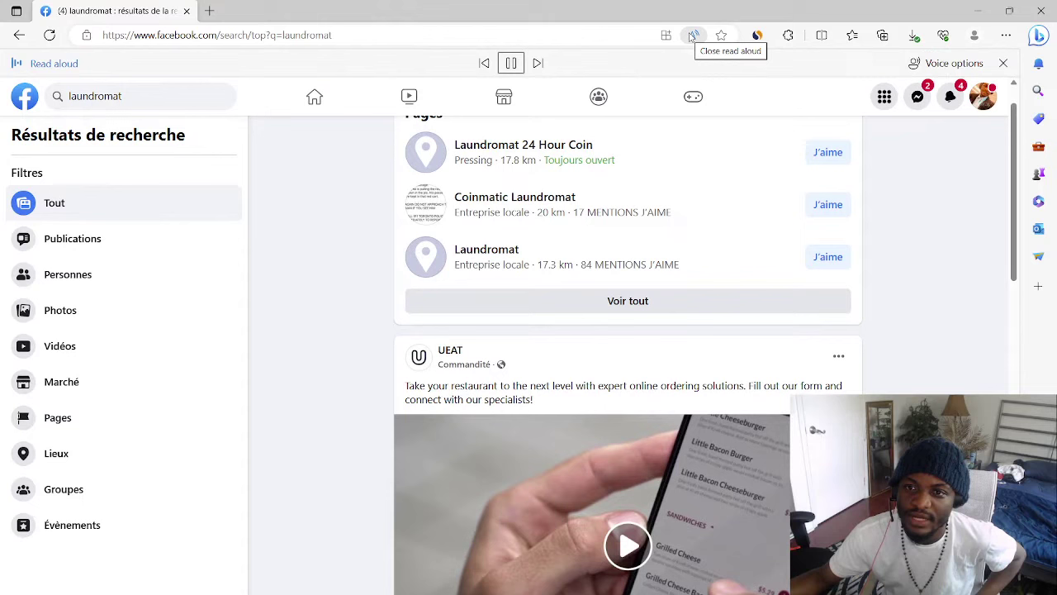
pyautogui.click(692, 36)
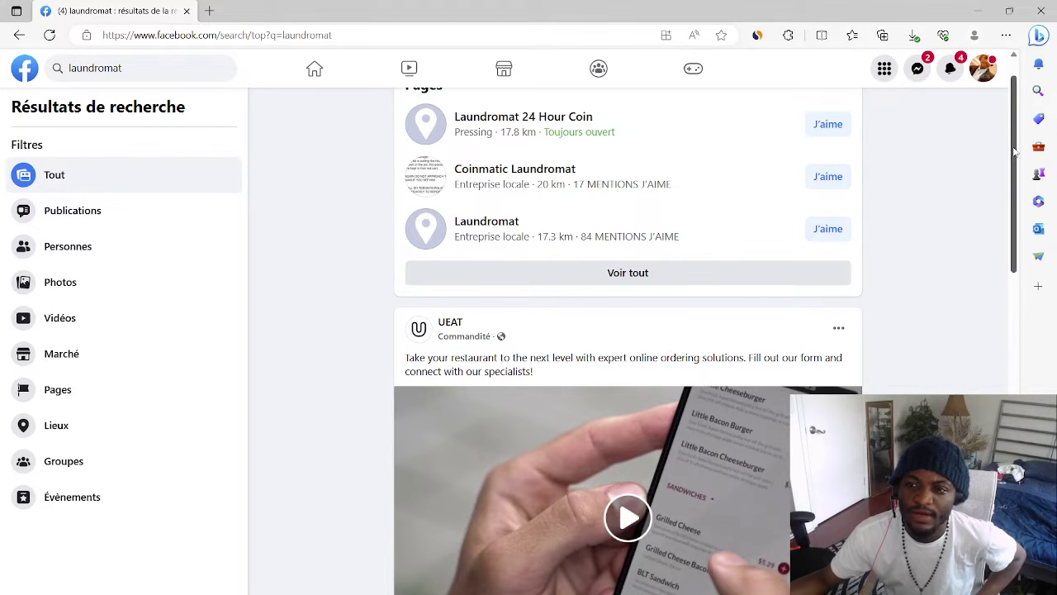
pyautogui.moveTo(1015, 151); pyautogui.dragTo(1009, 283)
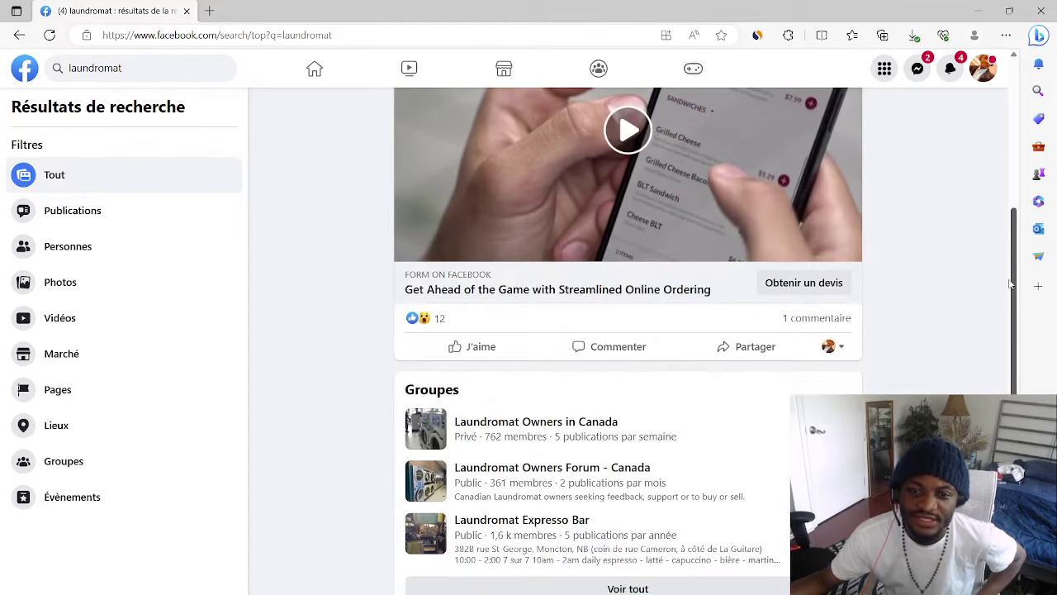
pyautogui.moveTo(1009, 284); pyautogui.dragTo(1001, 333)
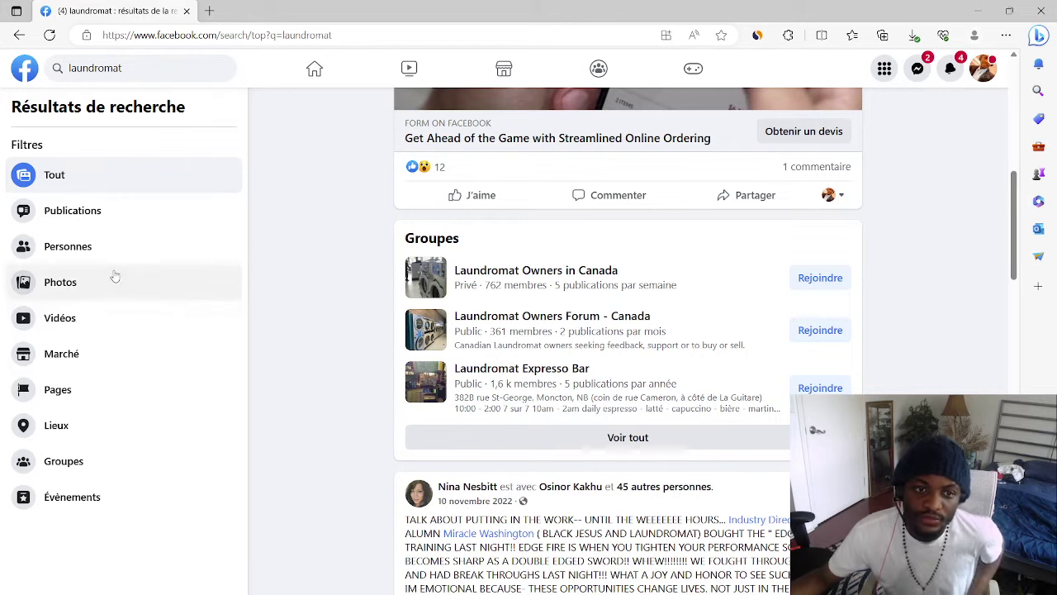
# Filter the laundromat search to Posts and scroll through them.
pyautogui.click(95, 217)
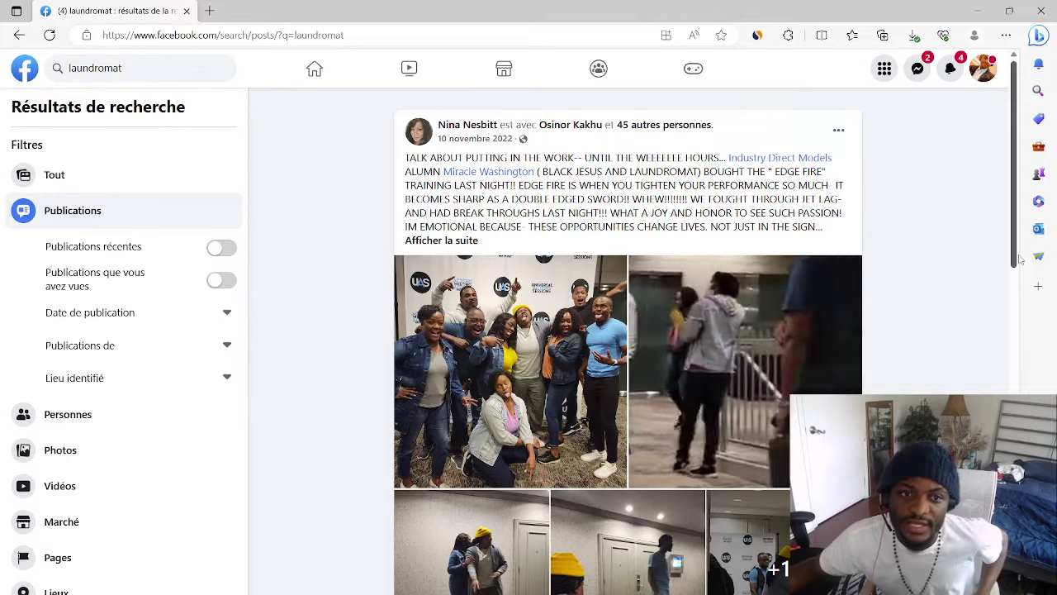
pyautogui.moveTo(1020, 260); pyautogui.dragTo(1010, 413)
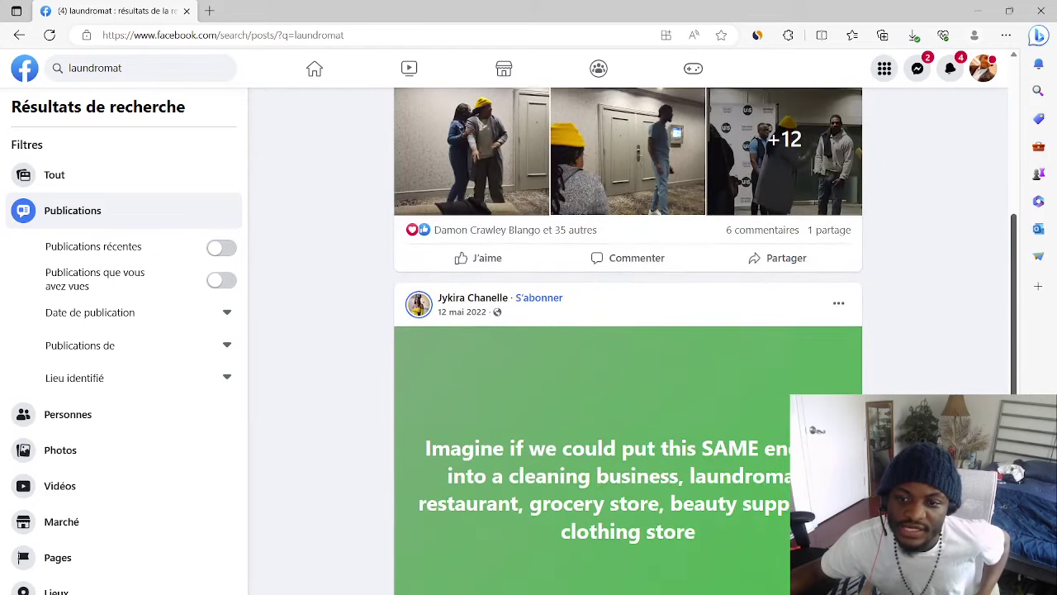
pyautogui.scroll(-1, 628, 330)
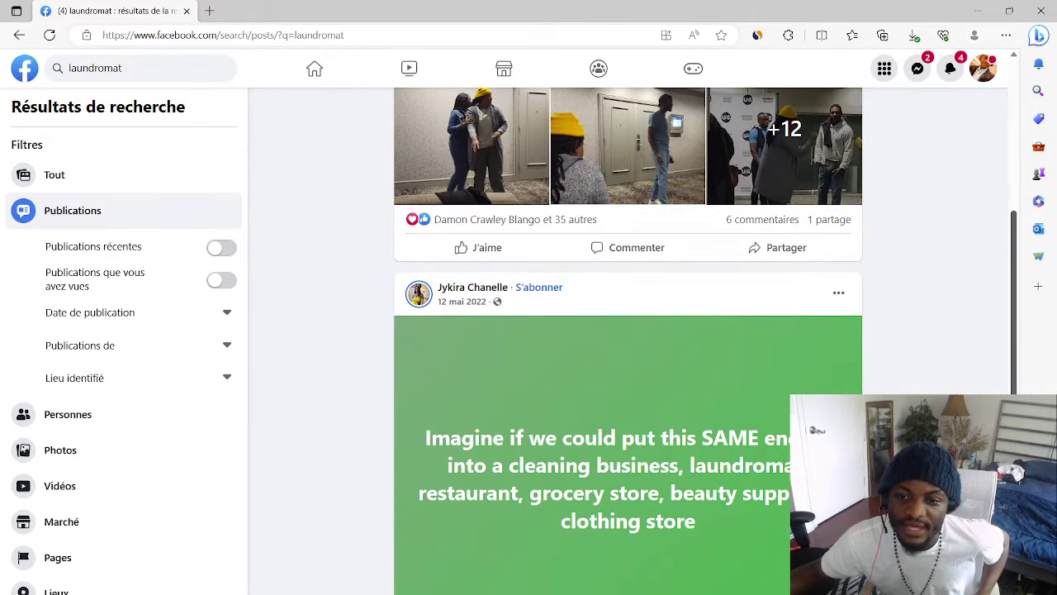
pyautogui.scroll(-2, 627, 330)
pyautogui.scroll(-2, 628, 331)
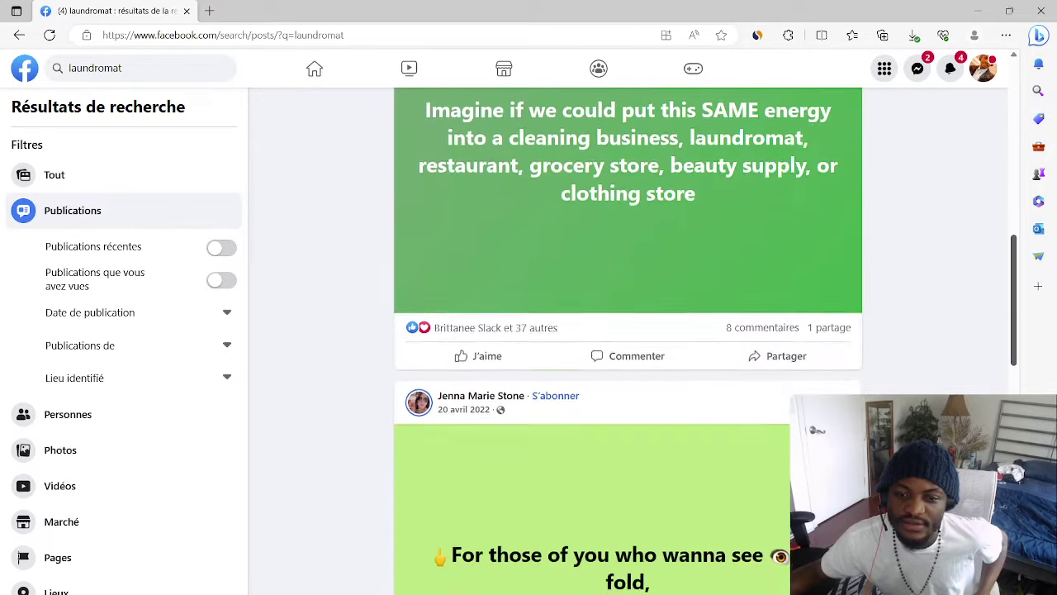
pyautogui.scroll(-2, 628, 330)
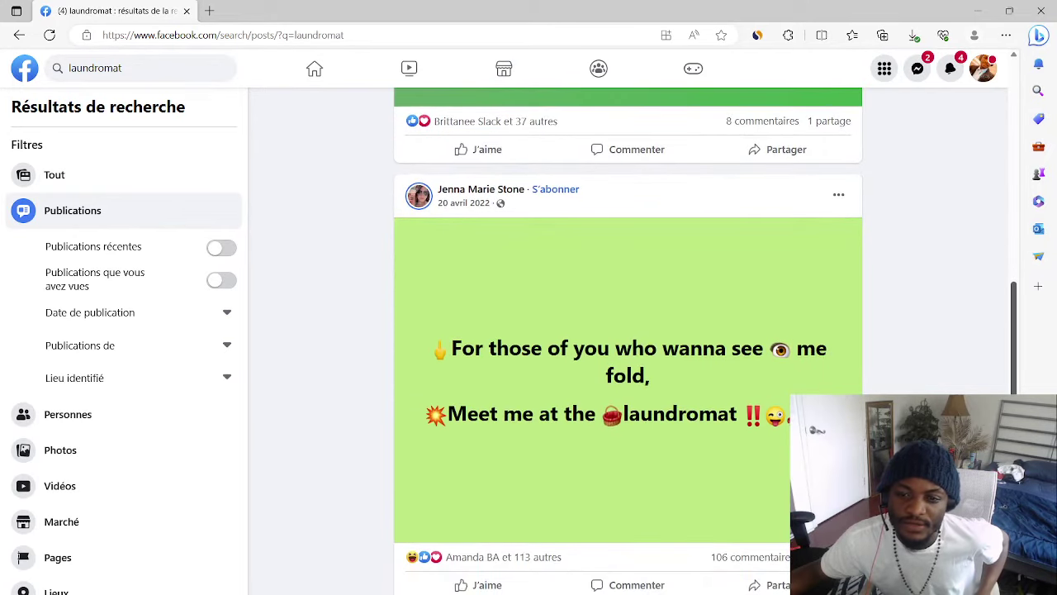
pyautogui.scroll(-1, 783, 547)
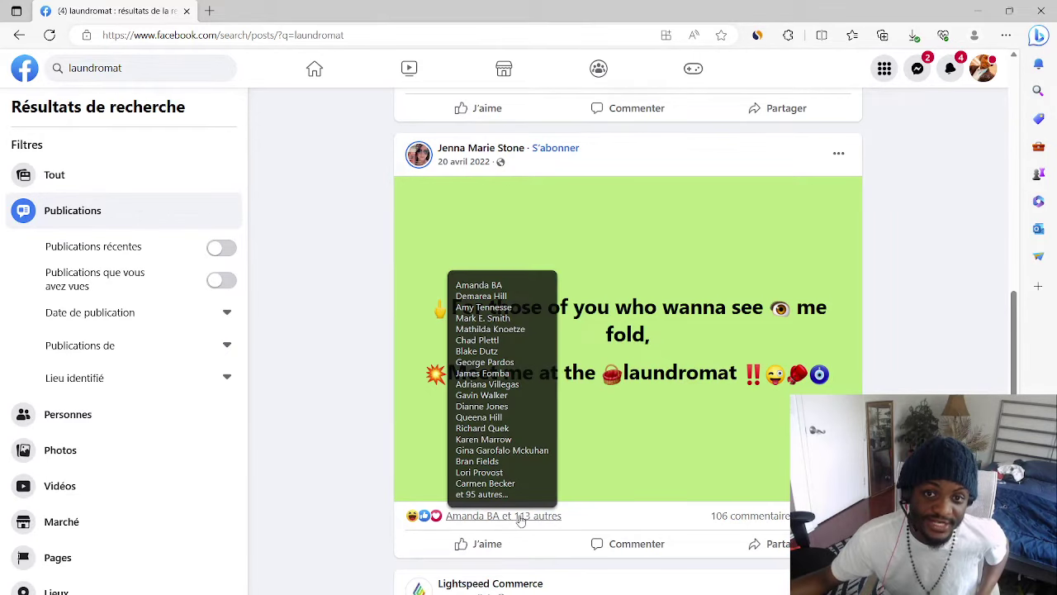
# Switch the laundromat search to People and browse the listed accounts.
pyautogui.click(99, 416)
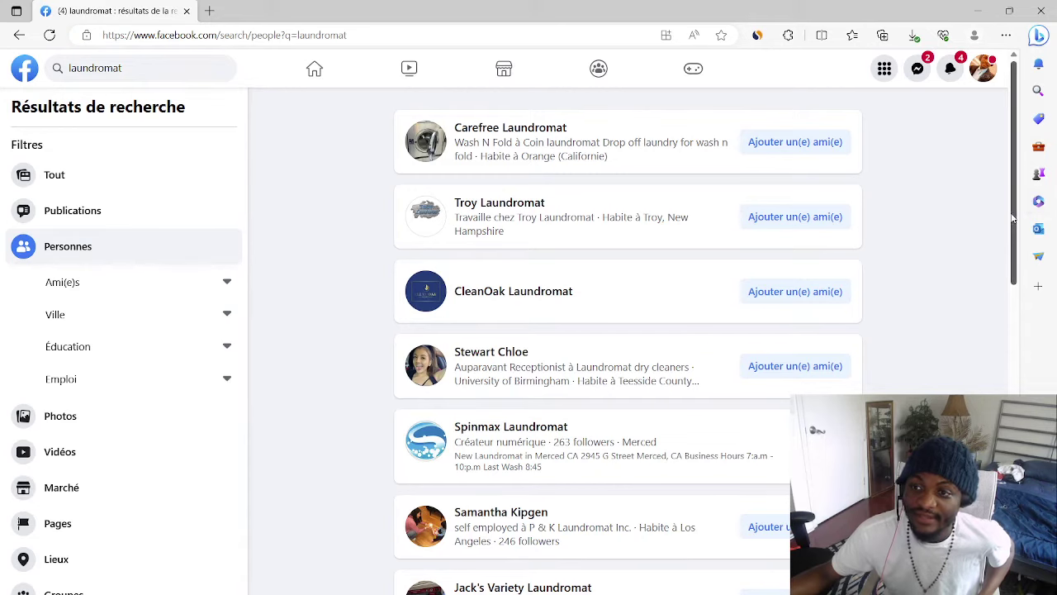
pyautogui.scroll(-5, 1017, 382)
pyautogui.scroll(-5, 1017, 382)
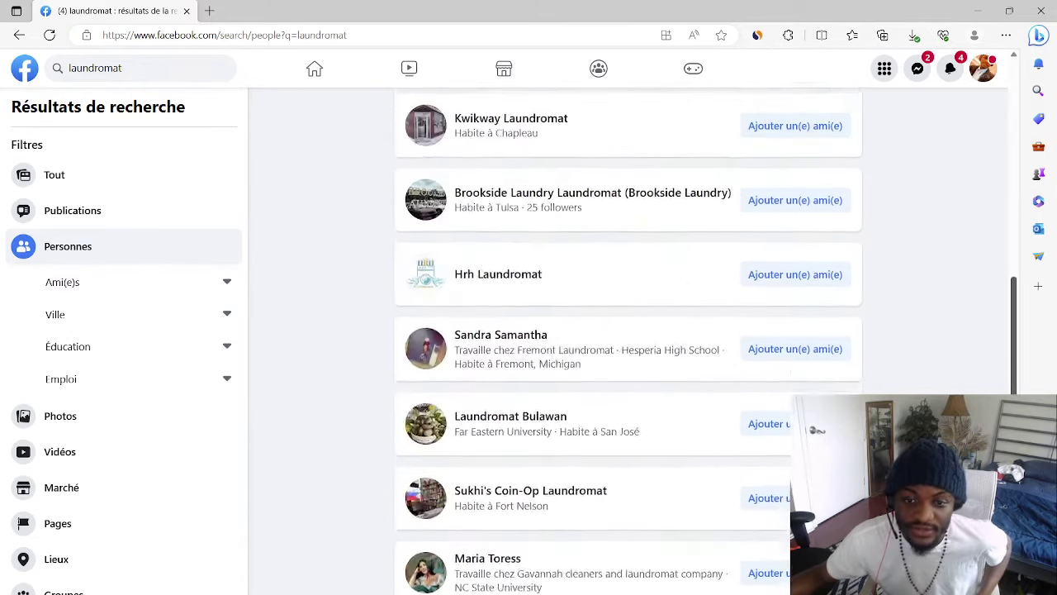
pyautogui.scroll(7, 1017, 382)
pyautogui.scroll(-5, 1016, 382)
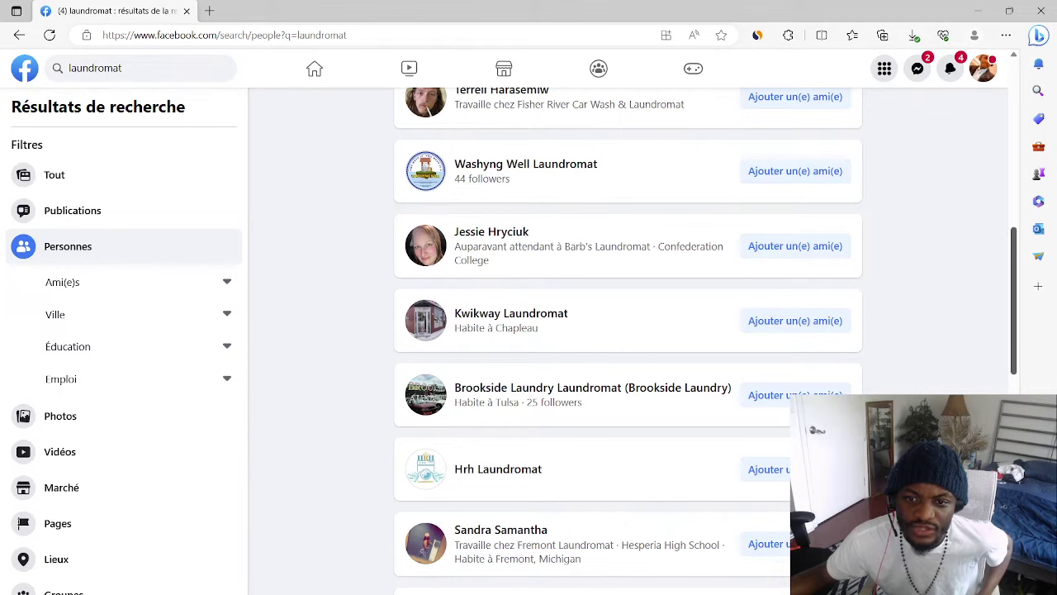
pyautogui.scroll(-2, 628, 330)
pyautogui.scroll(-1, 627, 330)
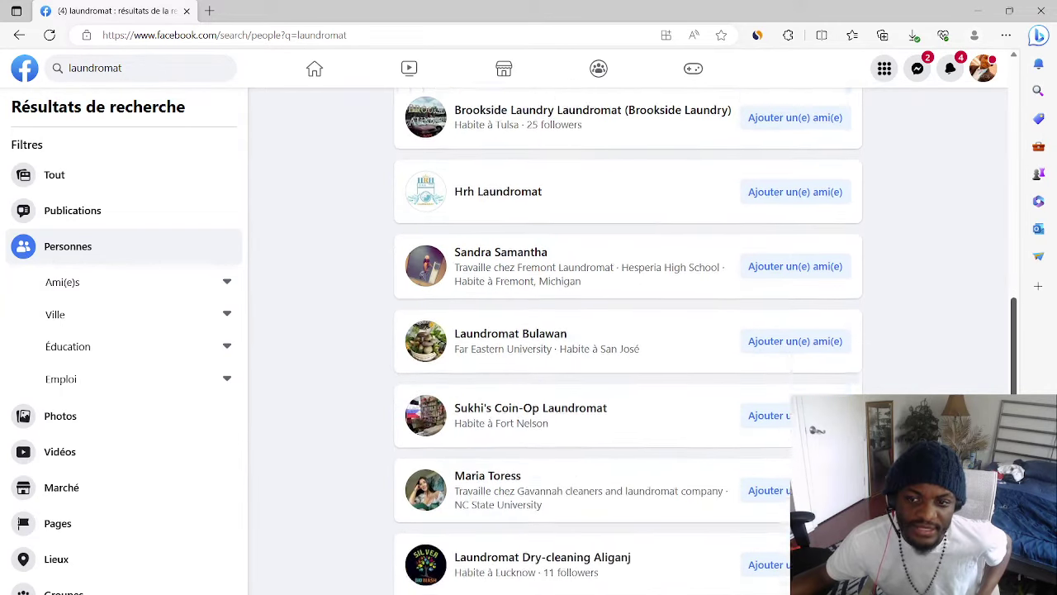
pyautogui.scroll(-2, 627, 330)
pyautogui.scroll(8, 628, 330)
pyautogui.scroll(2, 628, 330)
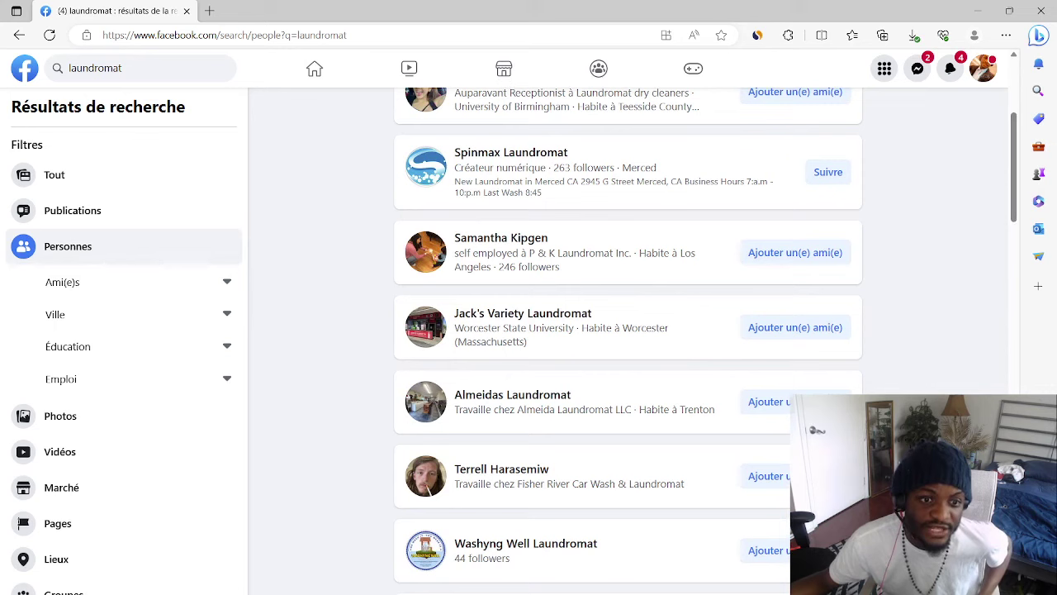
# Move the laundromat search from Photos to Videos, then to Marketplace listings.
pyautogui.click(111, 423)
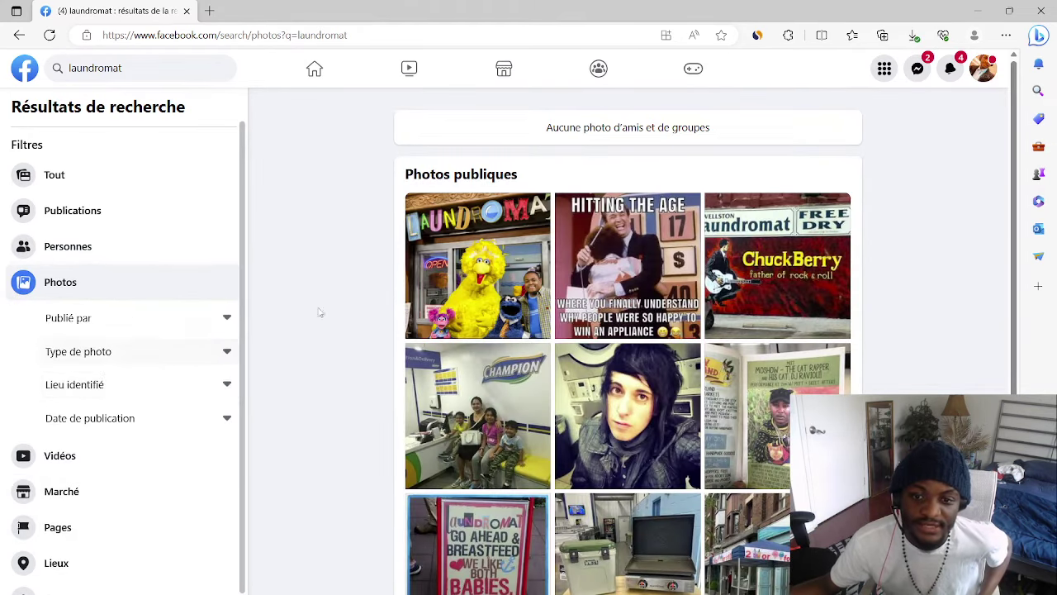
pyautogui.click(102, 468)
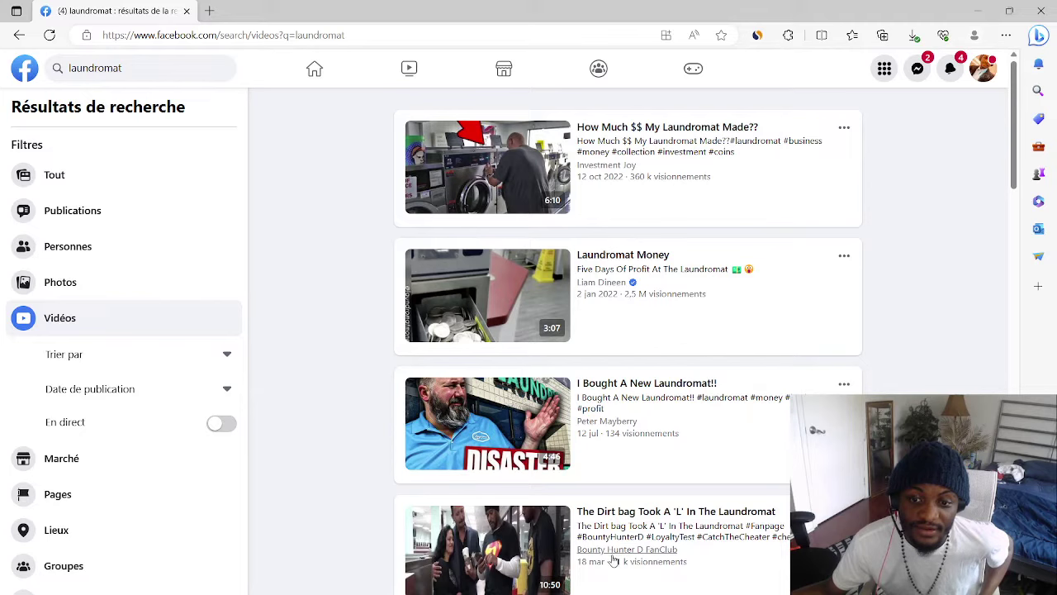
pyautogui.click(106, 465)
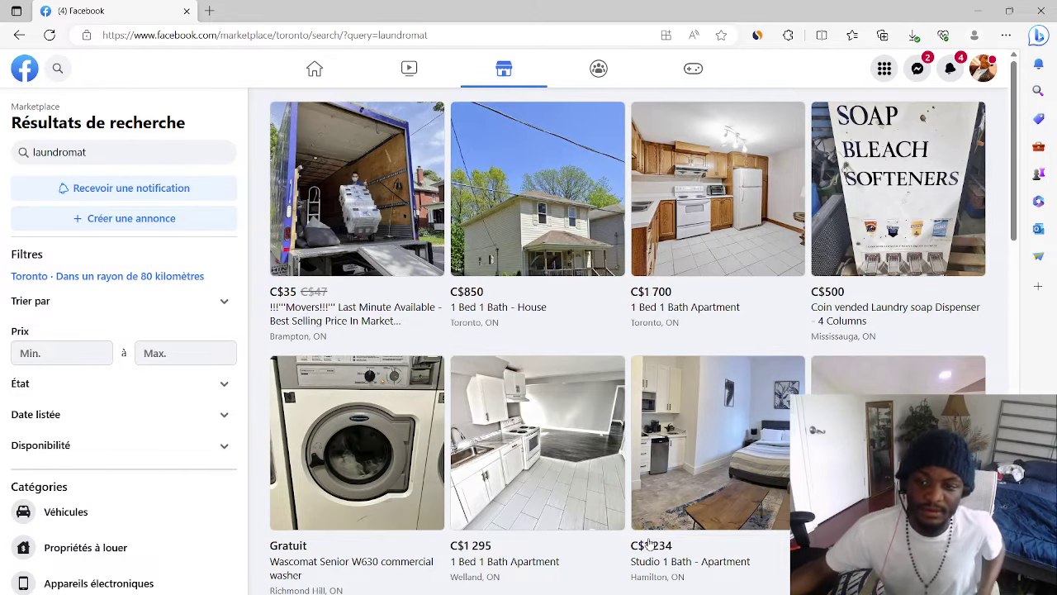
# View the Studio 1 Bath - Apartment Marketplace listing, then close it.
pyautogui.click(648, 542)
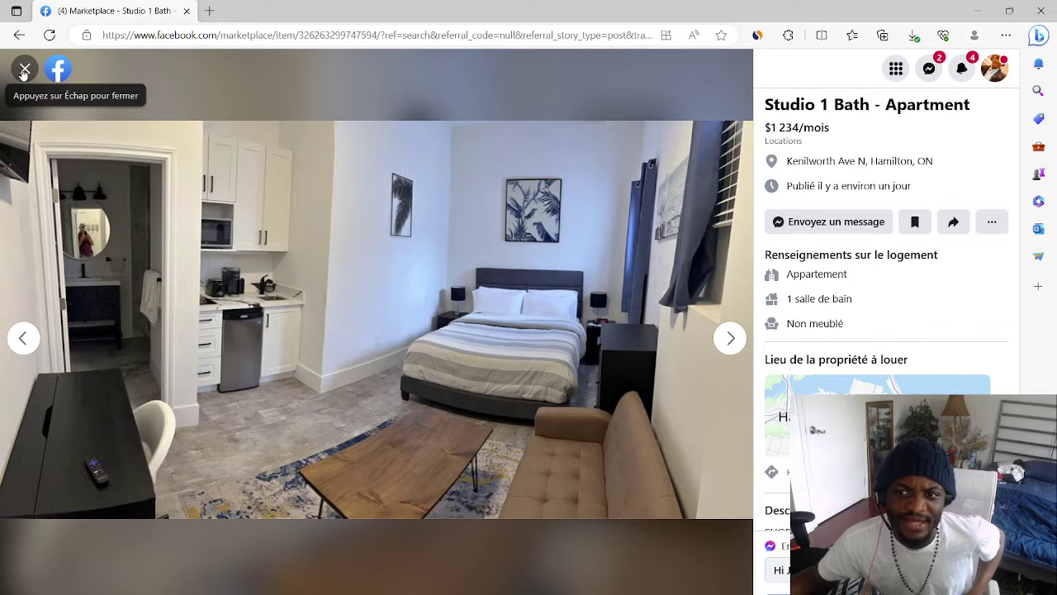
pyautogui.click(24, 71)
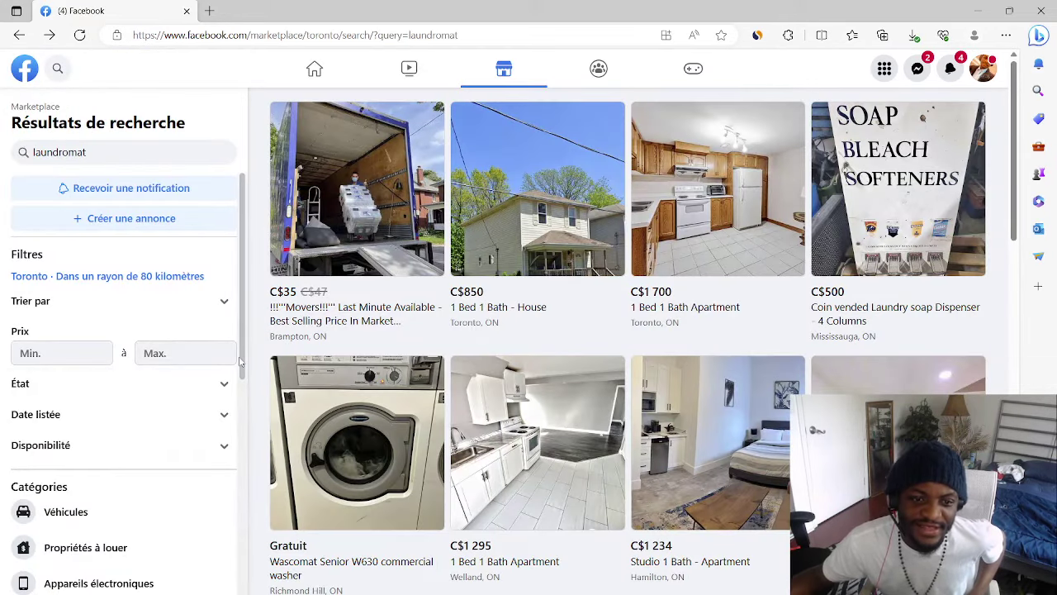
pyautogui.moveTo(244, 358)
pyautogui.mouseDown()
pyautogui.moveTo(241, 492)
pyautogui.moveTo(245, 394)
pyautogui.mouseUp()
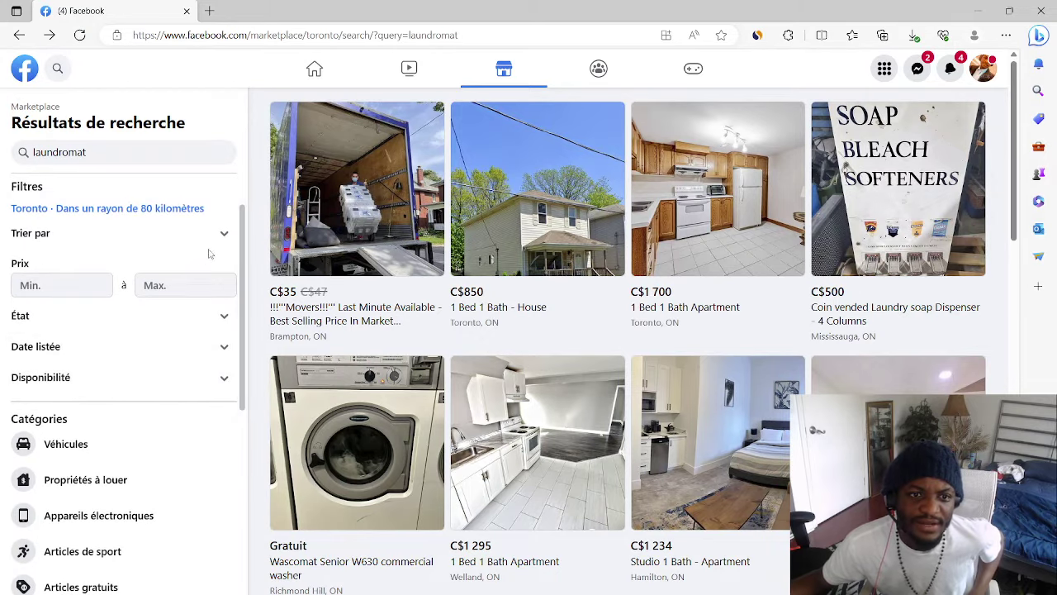
# Step through the laundromat Videos, Pages and Places filters, ending on All results.
pyautogui.click(20, 36)
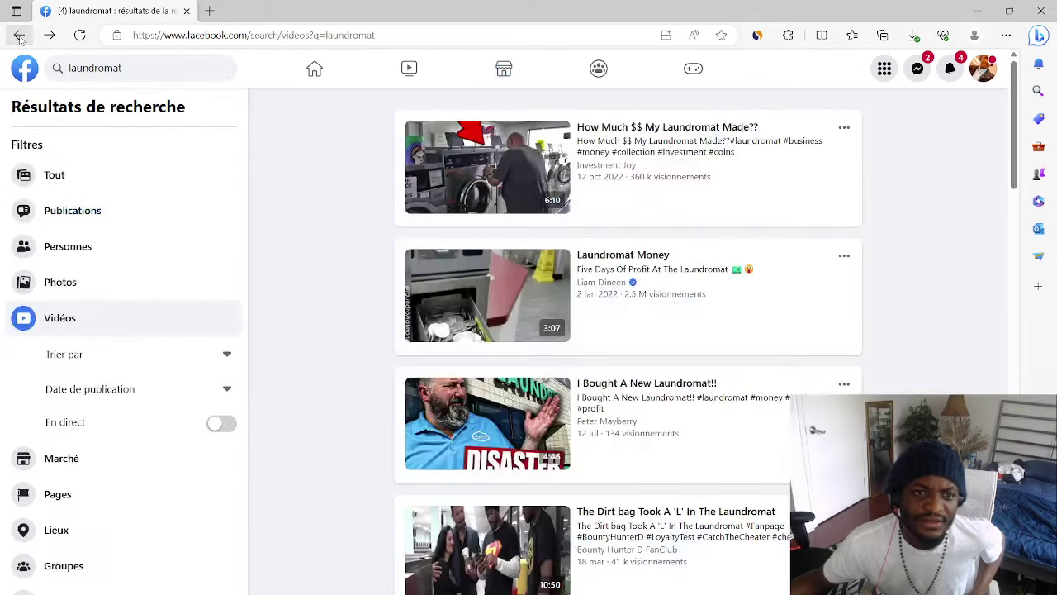
pyautogui.click(78, 506)
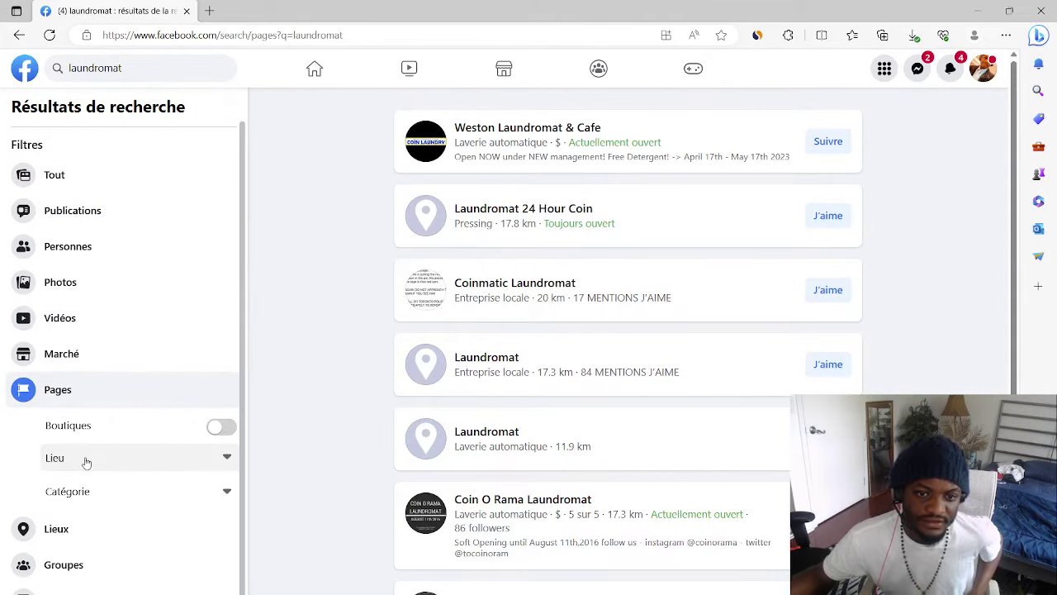
pyautogui.click(106, 541)
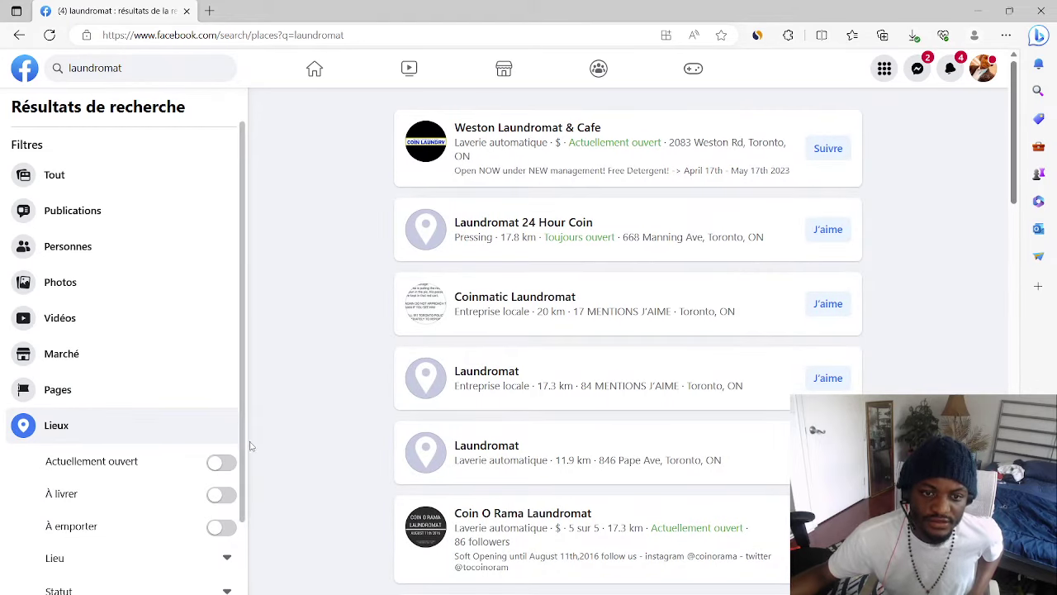
pyautogui.click(73, 185)
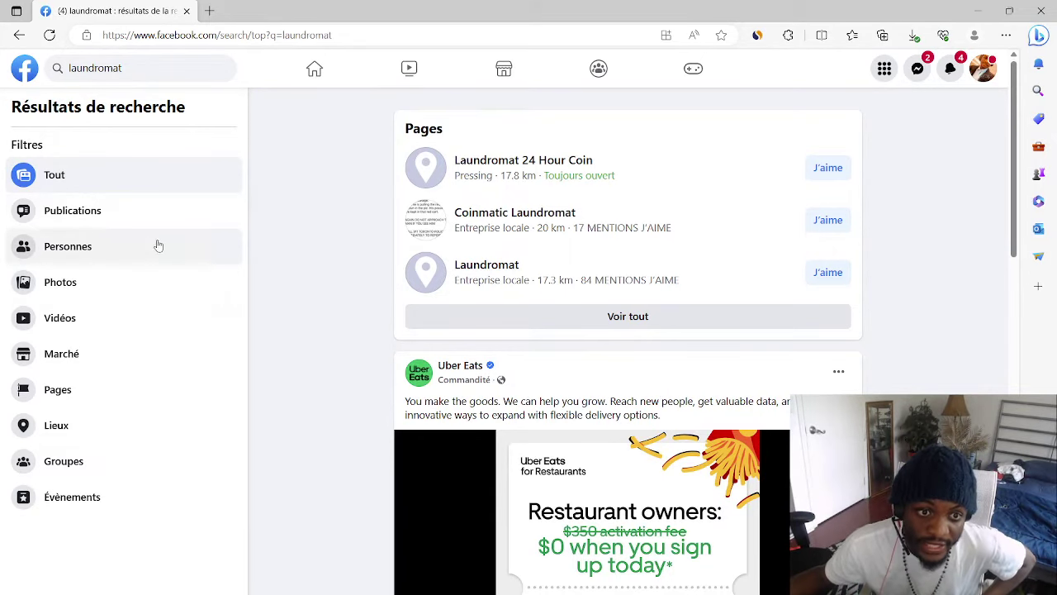
# Open the laundromat Pages results in a new browser tab.
pyautogui.rightClick(130, 391)
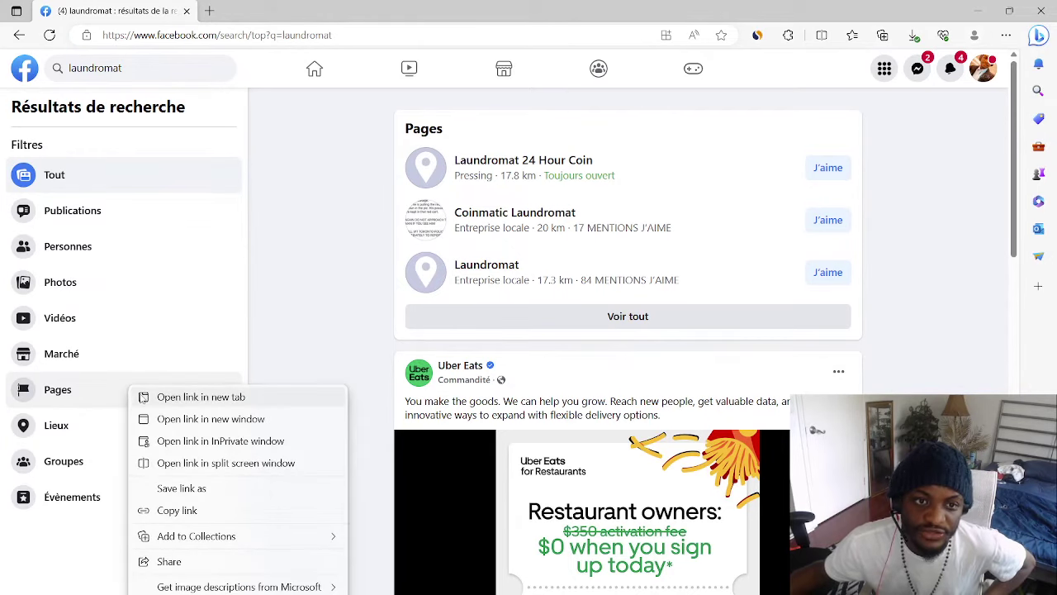
pyautogui.click(201, 398)
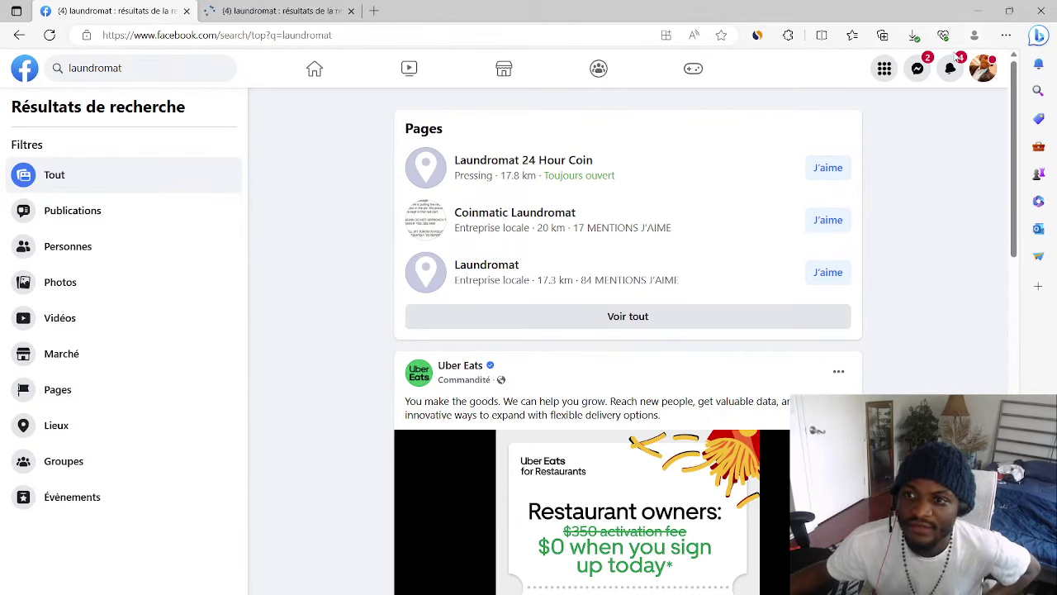
pyautogui.click(982, 72)
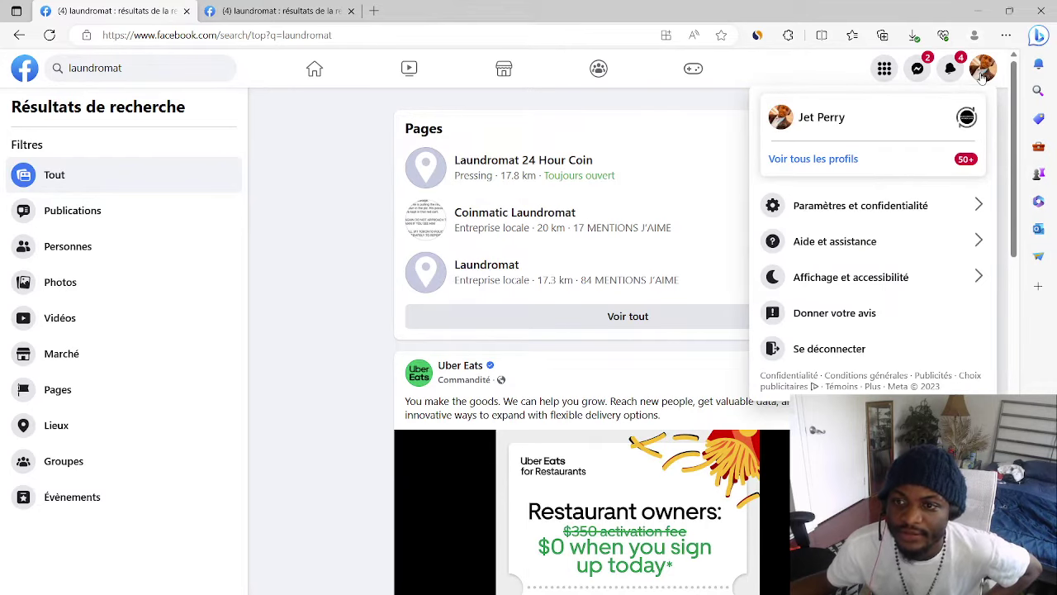
# Search Bing for 'how to create a facebook page', then return to the Facebook tab.
pyautogui.click(374, 10)
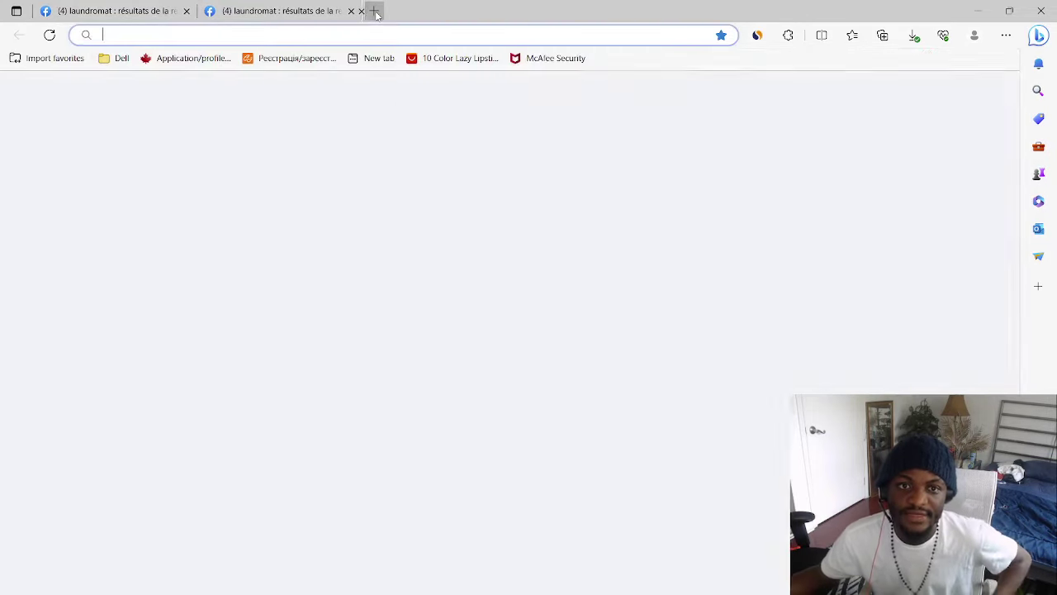
pyautogui.write('ho')
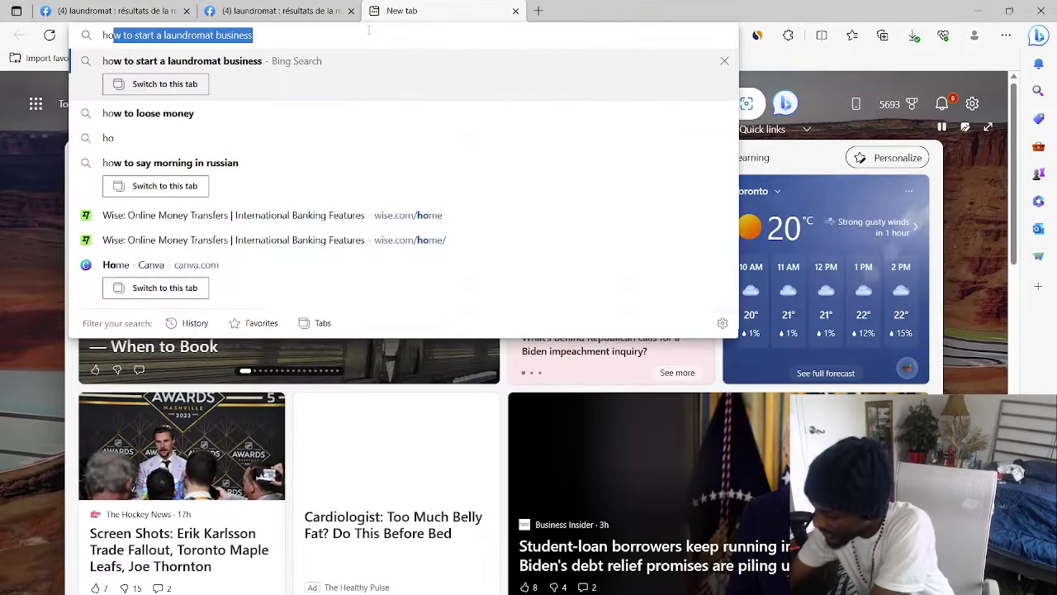
pyautogui.write('w to create')
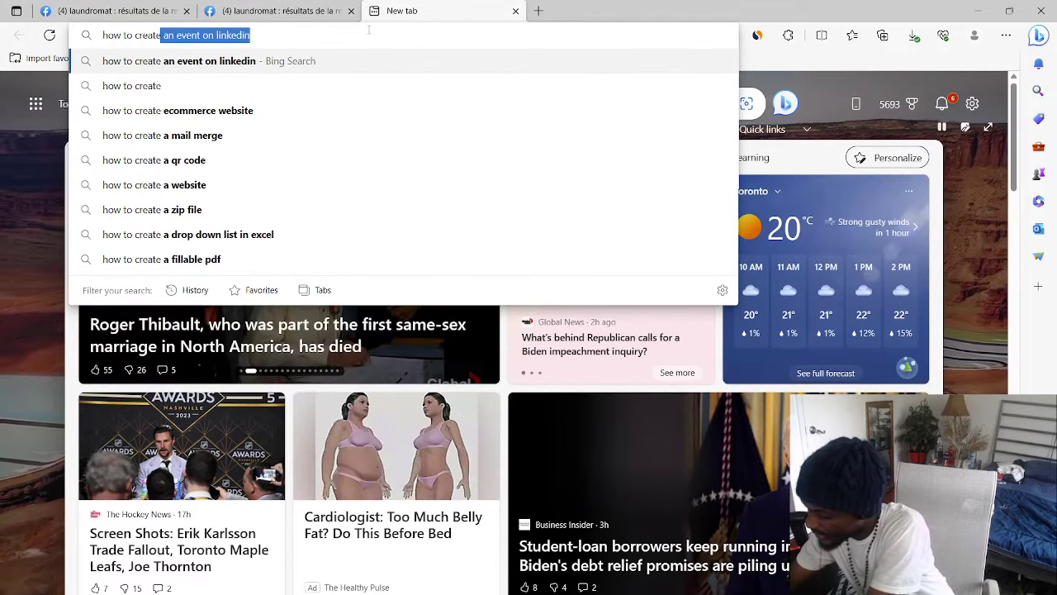
pyautogui.write(' a faceb')
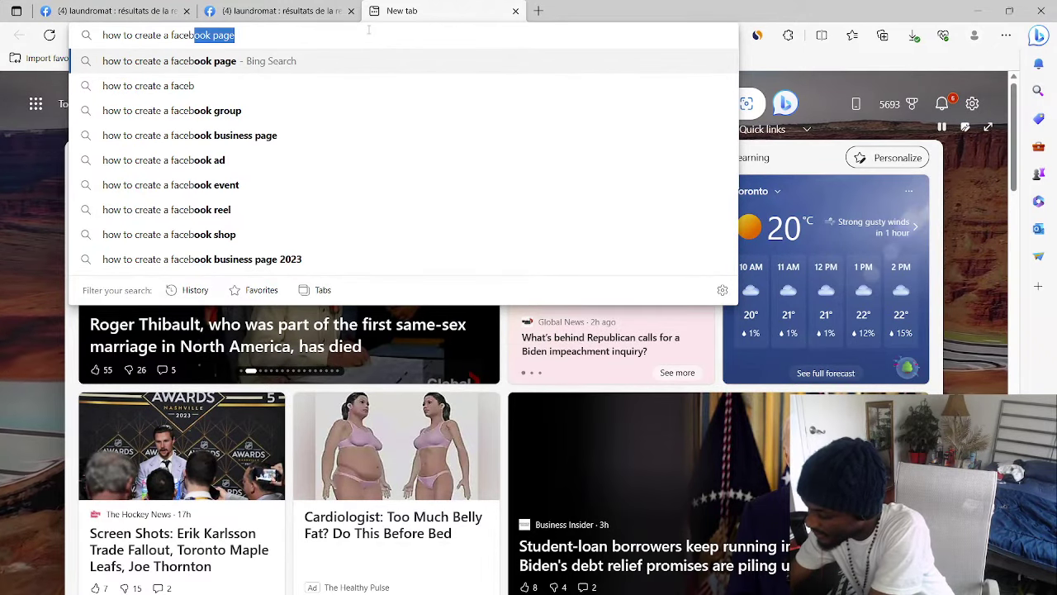
pyautogui.write('ook pa')
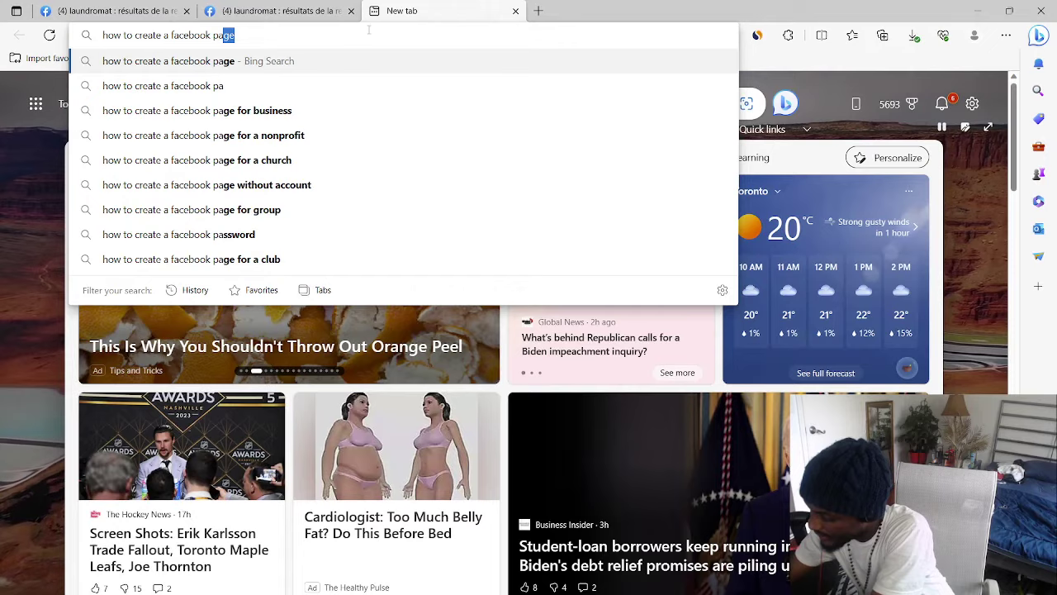
pyautogui.write('ge')
pyautogui.press('Return')
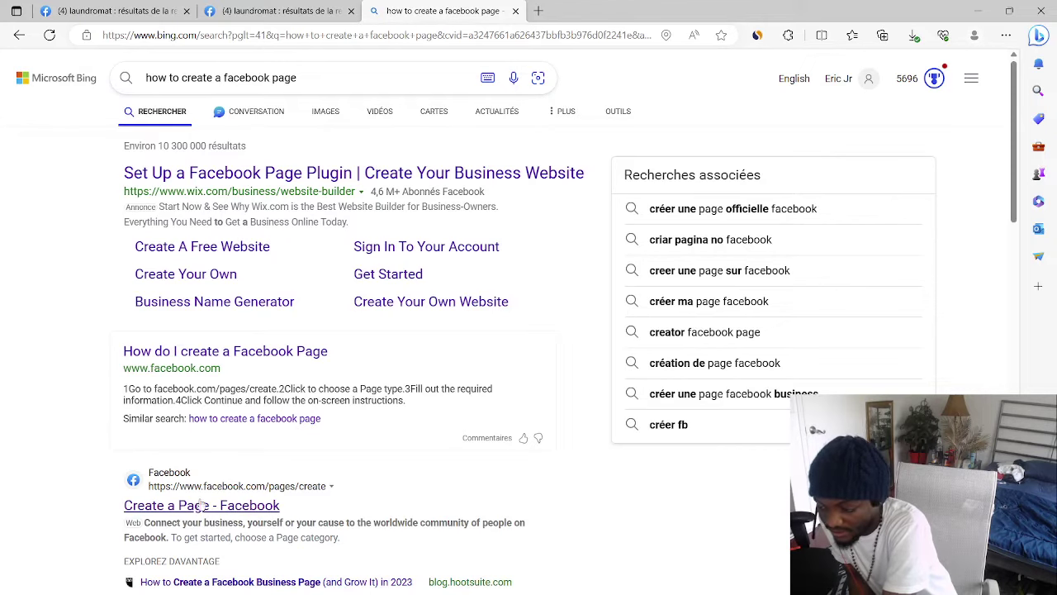
pyautogui.click(258, 11)
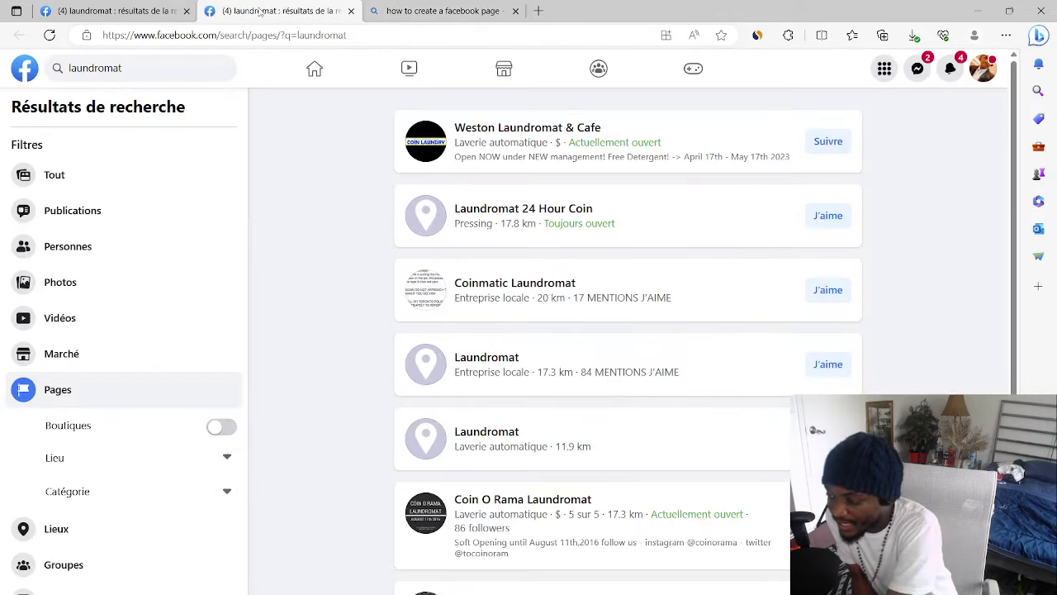
# Open the Weston Laundromat & Cafe page in a new tab, browse it, then close it.
pyautogui.moveTo(527, 128)
pyautogui.rightClick(513, 138)
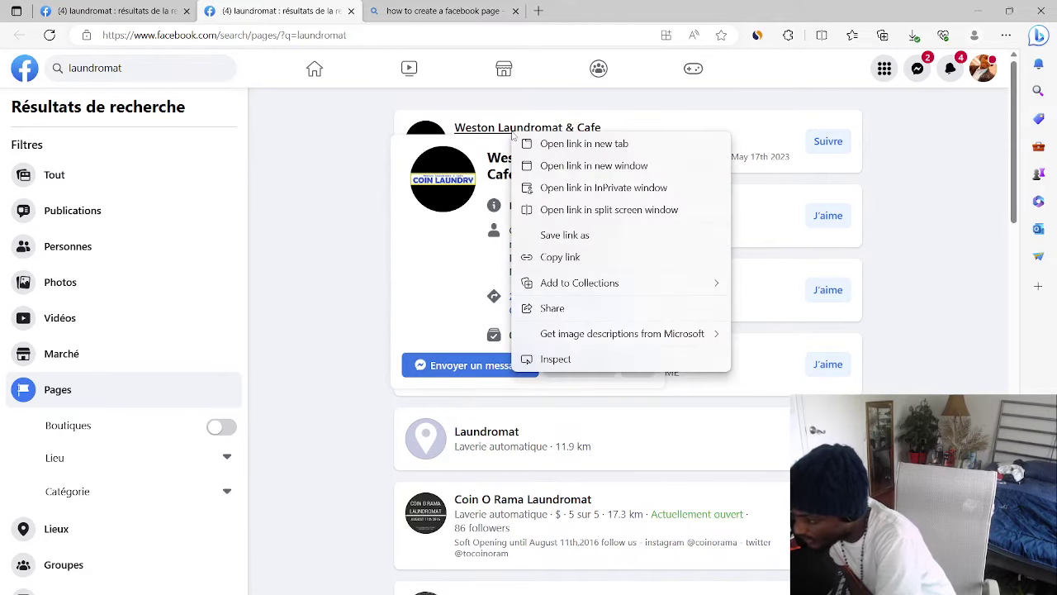
pyautogui.click(541, 143)
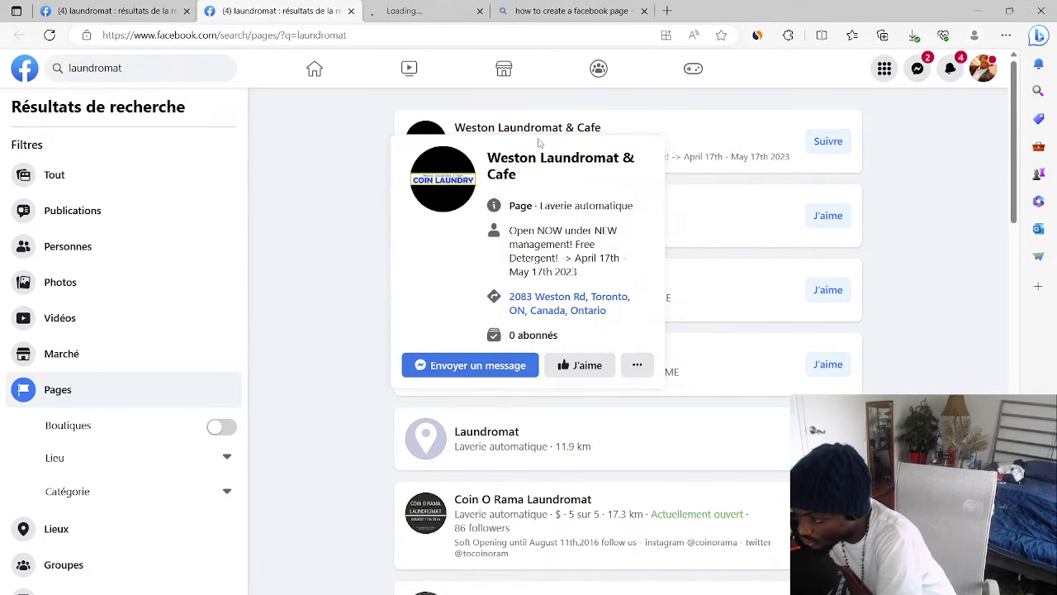
pyautogui.click(435, 11)
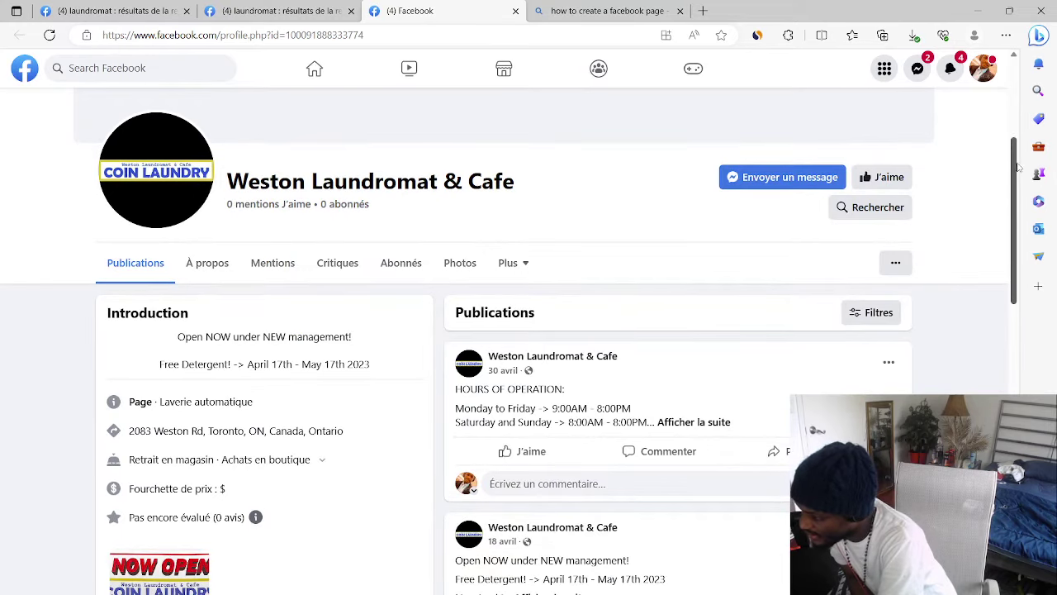
pyautogui.scroll(3, 1017, 168)
pyautogui.scroll(-4, 995, 204)
pyautogui.scroll(-3, 996, 213)
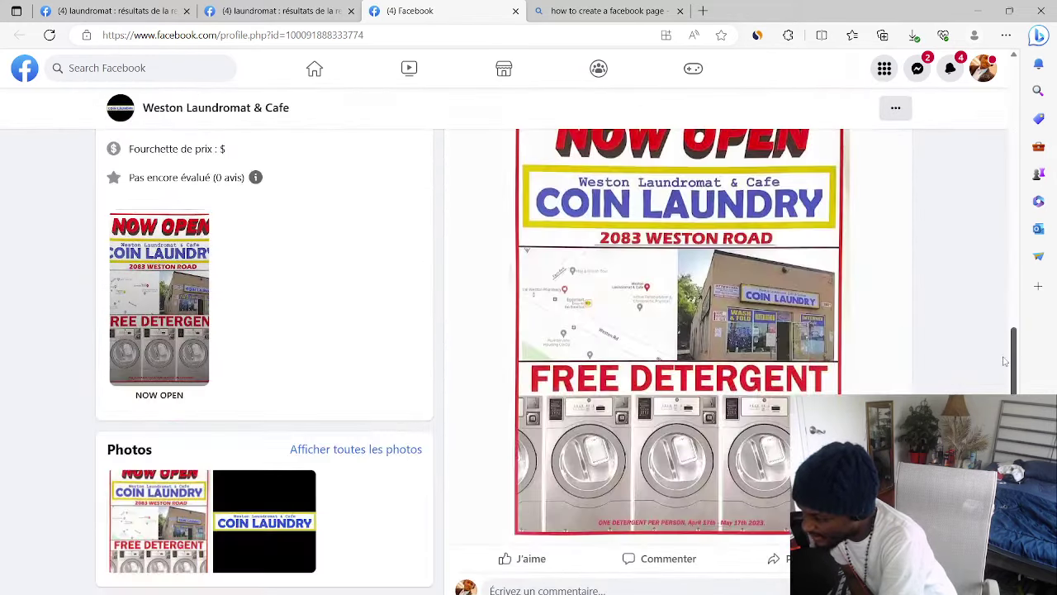
pyautogui.scroll(-5, 996, 213)
pyautogui.scroll(10, 545, 338)
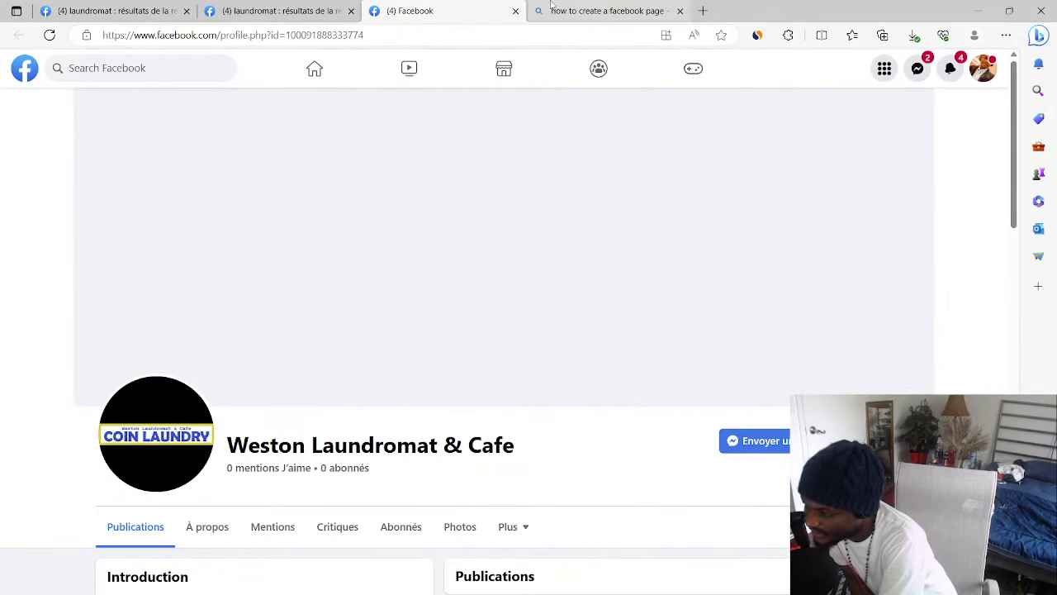
pyautogui.click(516, 11)
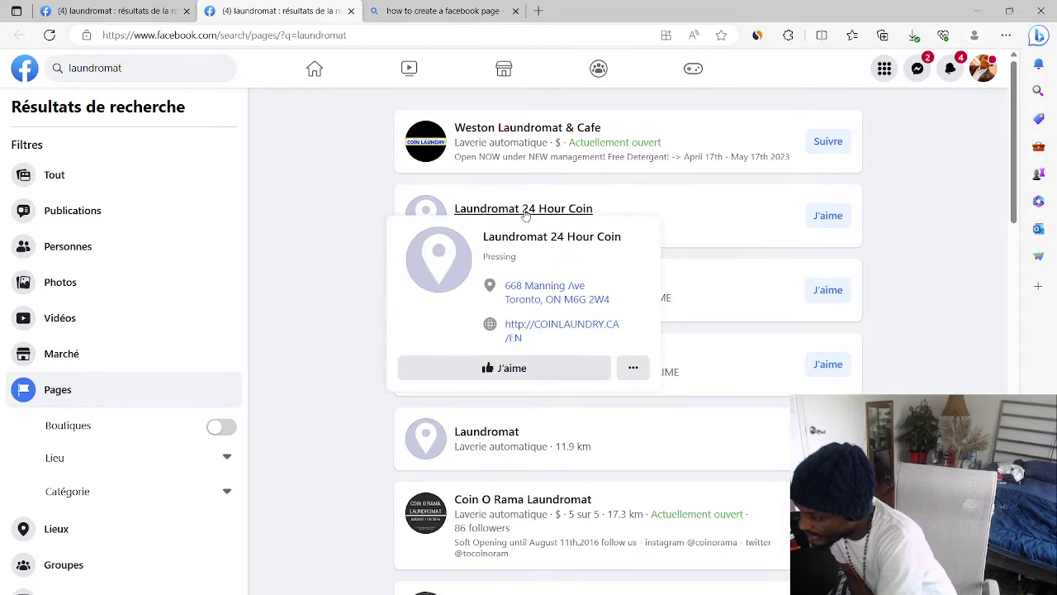
pyautogui.moveTo(524, 209)
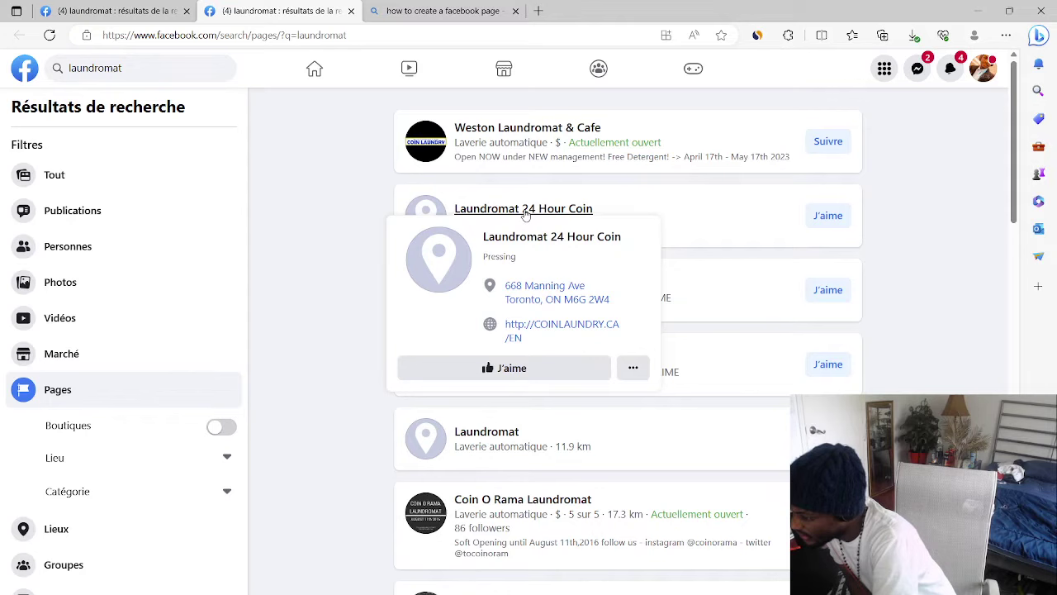
# View the Laundromat 24 Hour Coin page and close it.
pyautogui.rightClick(525, 212)
pyautogui.press('Escape')
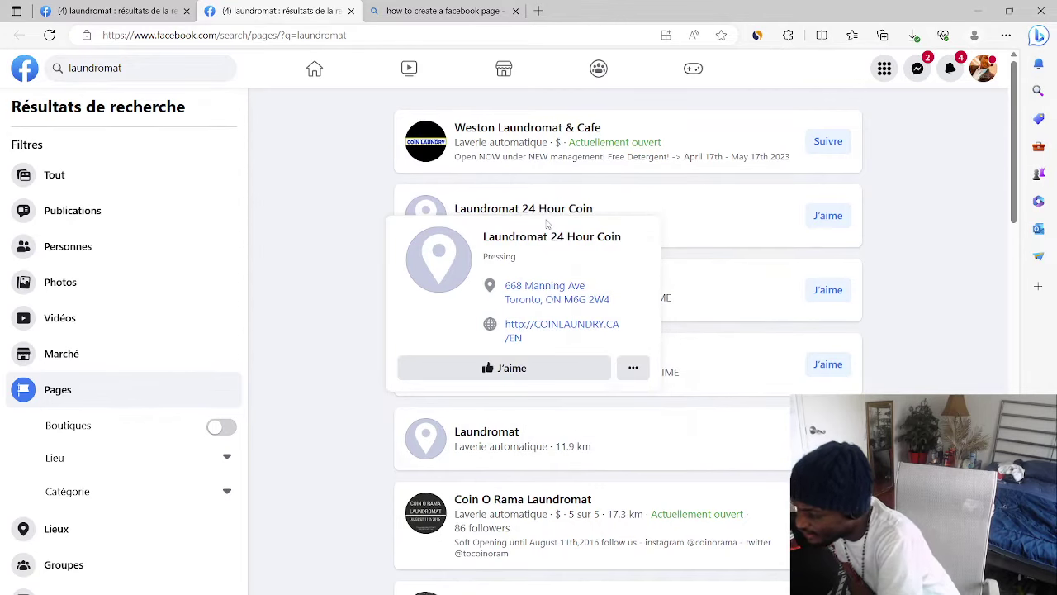
pyautogui.click(403, 10)
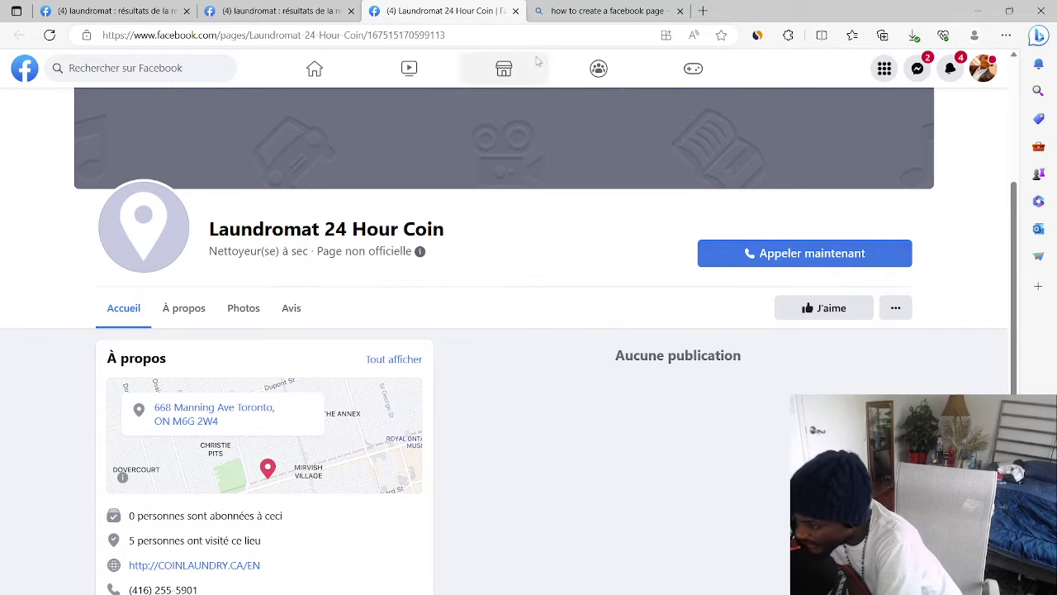
pyautogui.click(515, 10)
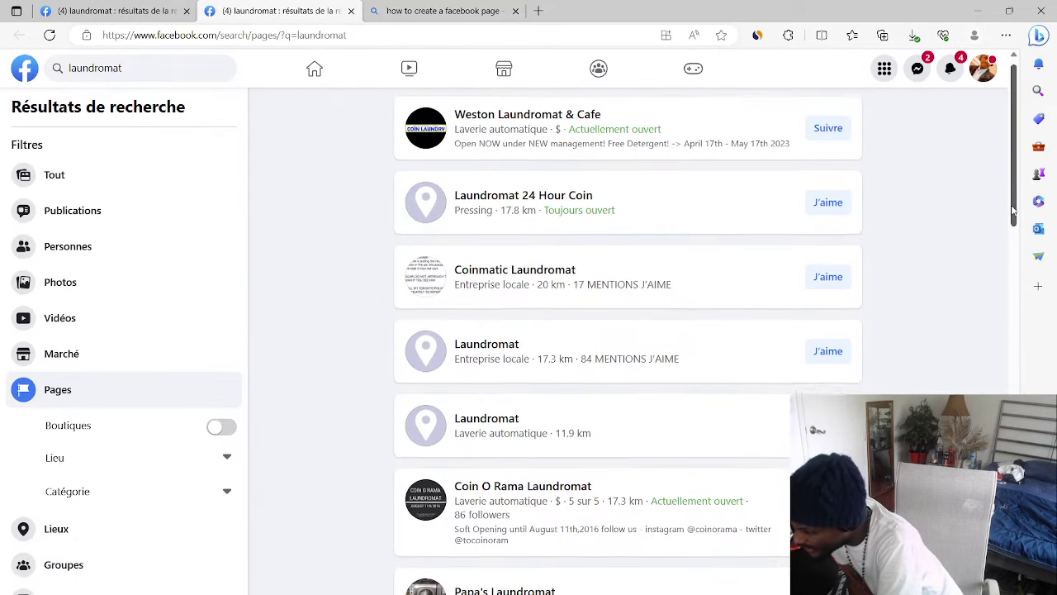
# Scroll the laundromat Pages results down to Bellwoods, Pape, Ez and Jameson Laundromat.
pyautogui.moveTo(1014, 207); pyautogui.dragTo(1019, 444)
pyautogui.scroll(-2, 628, 331)
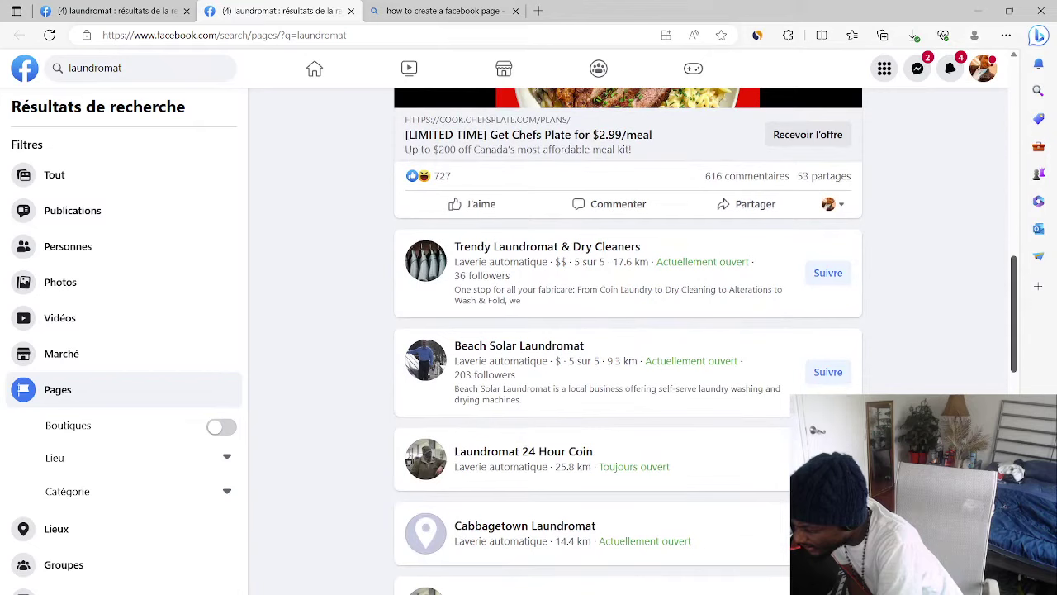
pyautogui.scroll(-2, 628, 331)
pyautogui.scroll(-2, 627, 331)
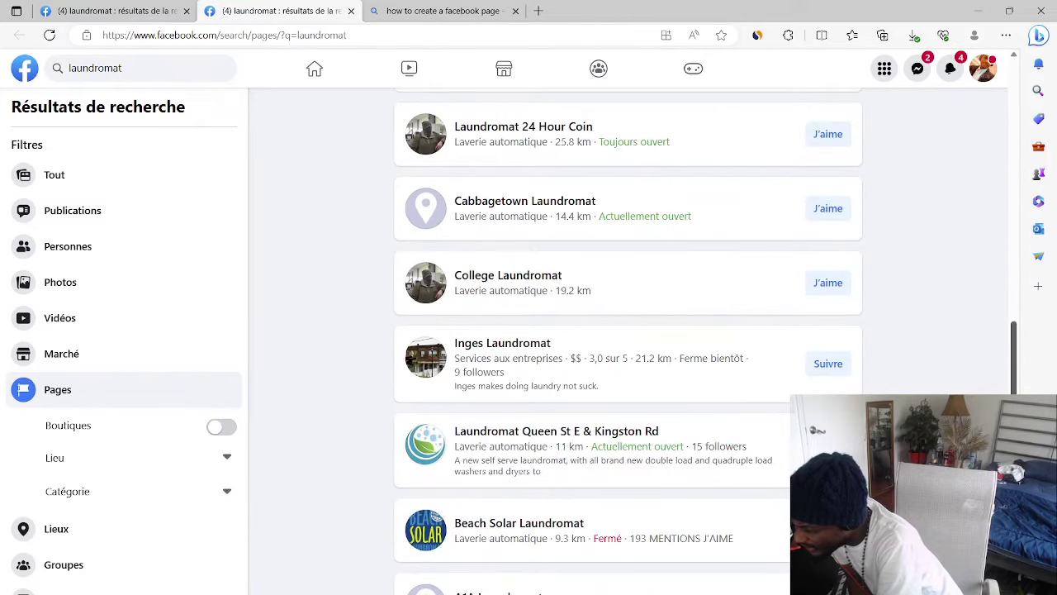
pyautogui.scroll(-3, 628, 331)
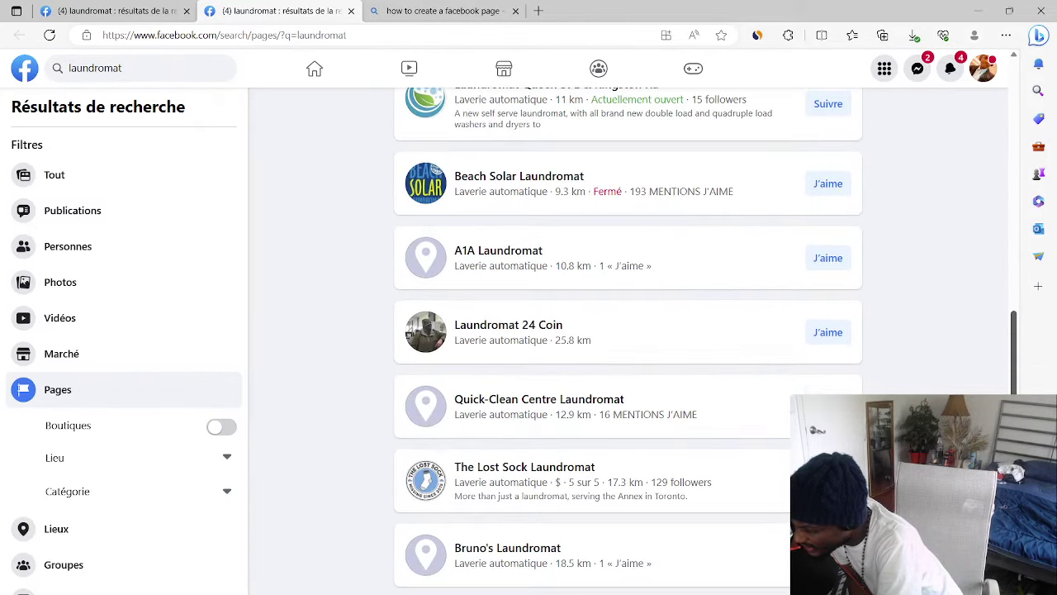
pyautogui.scroll(-1, 628, 331)
pyautogui.scroll(-2, 628, 331)
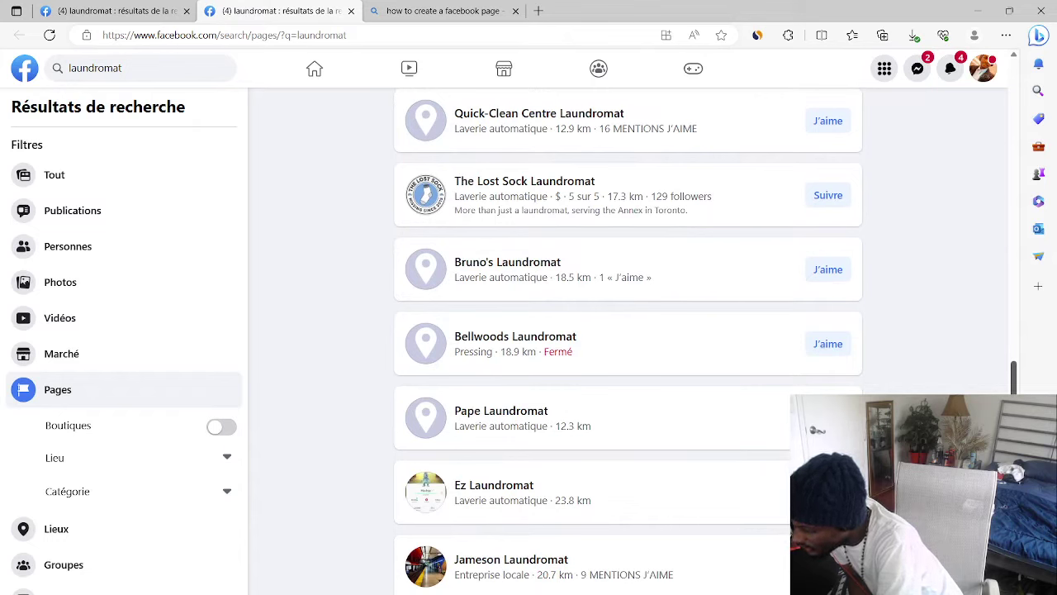
pyautogui.moveTo(511, 559)
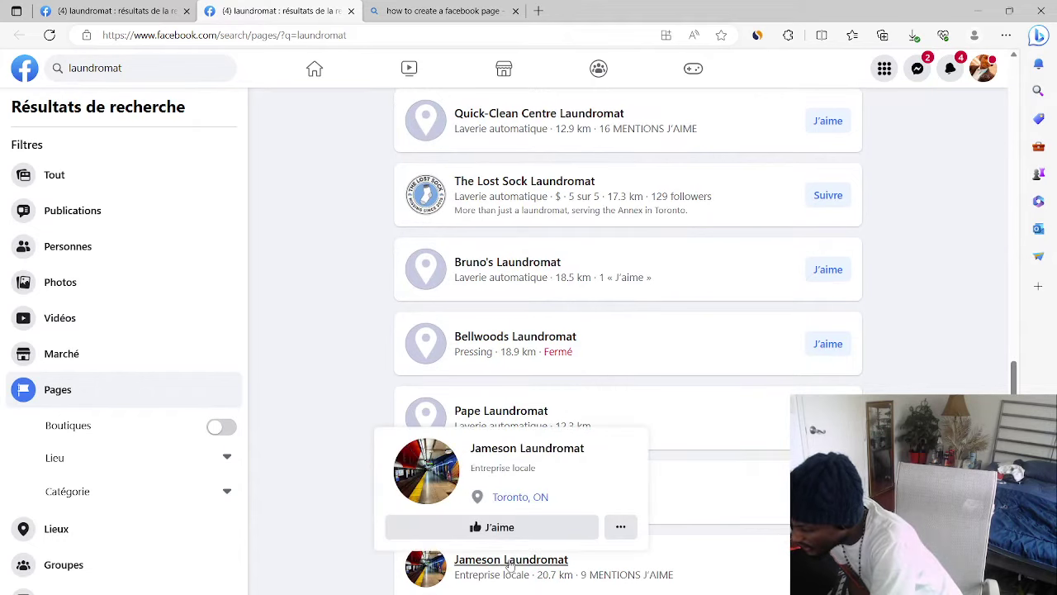
# Change the search to 'laundromat usa' and filter it to Pages.
pyautogui.click(165, 72)
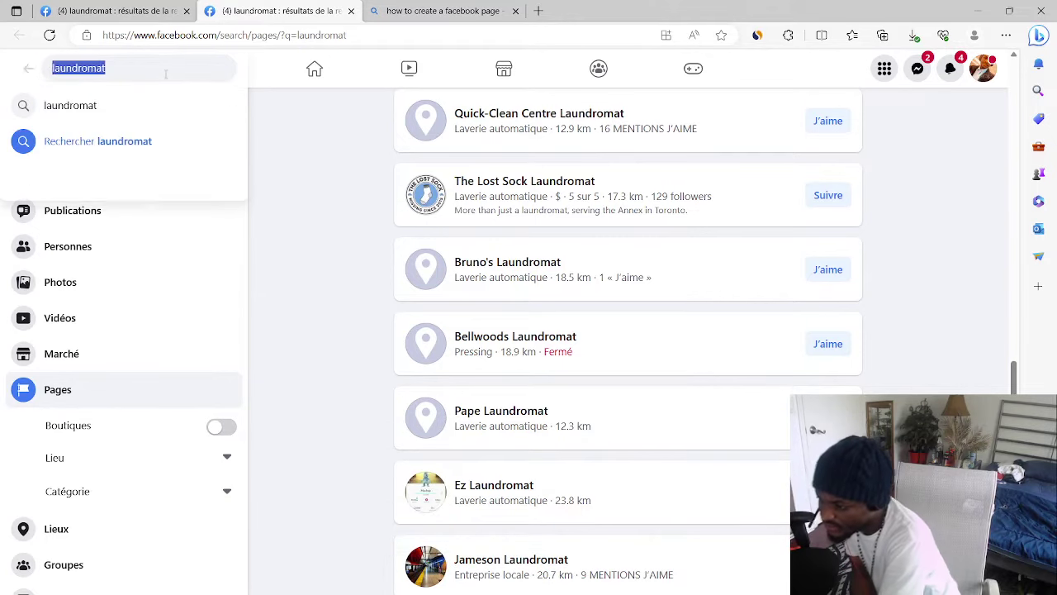
pyautogui.click(165, 73)
pyautogui.write('usa')
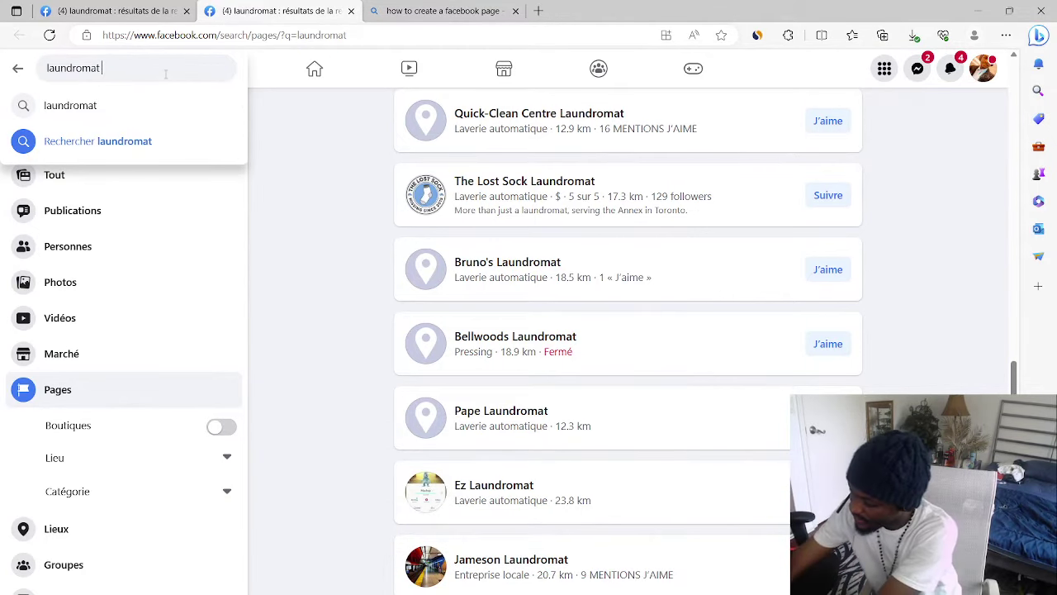
pyautogui.press('Return')
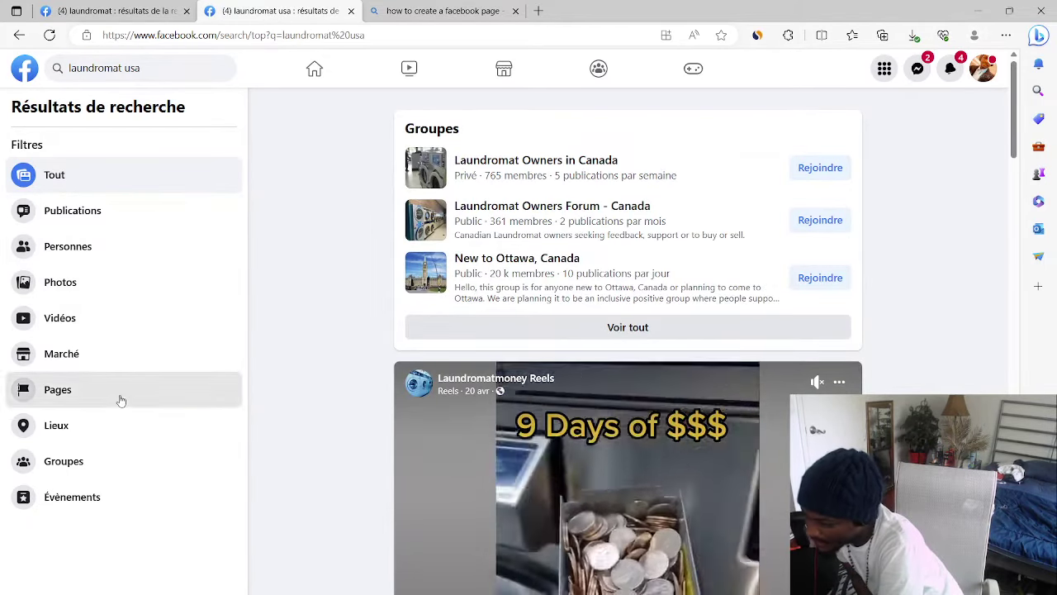
pyautogui.click(121, 400)
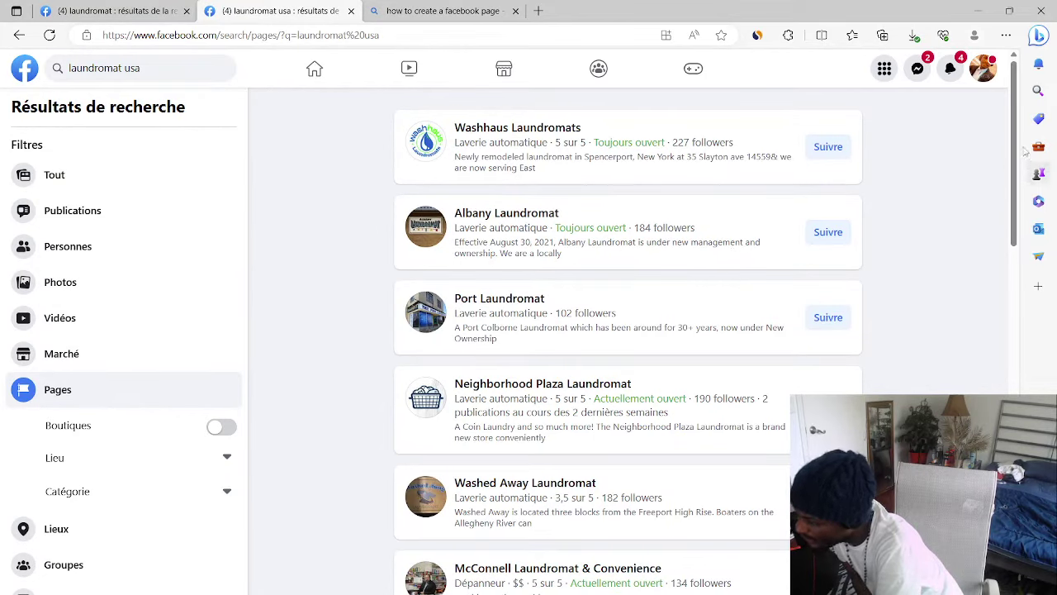
# Scroll through the US laundromat pages down to Wash & Save and Super Wash.
pyautogui.moveTo(1017, 151); pyautogui.dragTo(1043, 261)
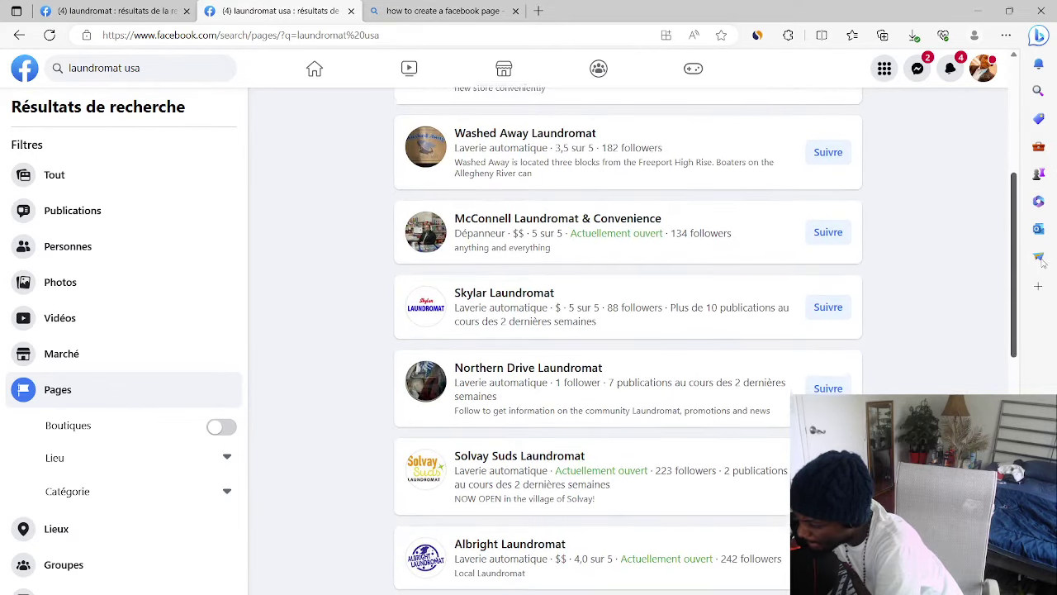
pyautogui.scroll(-4, 1013, 331)
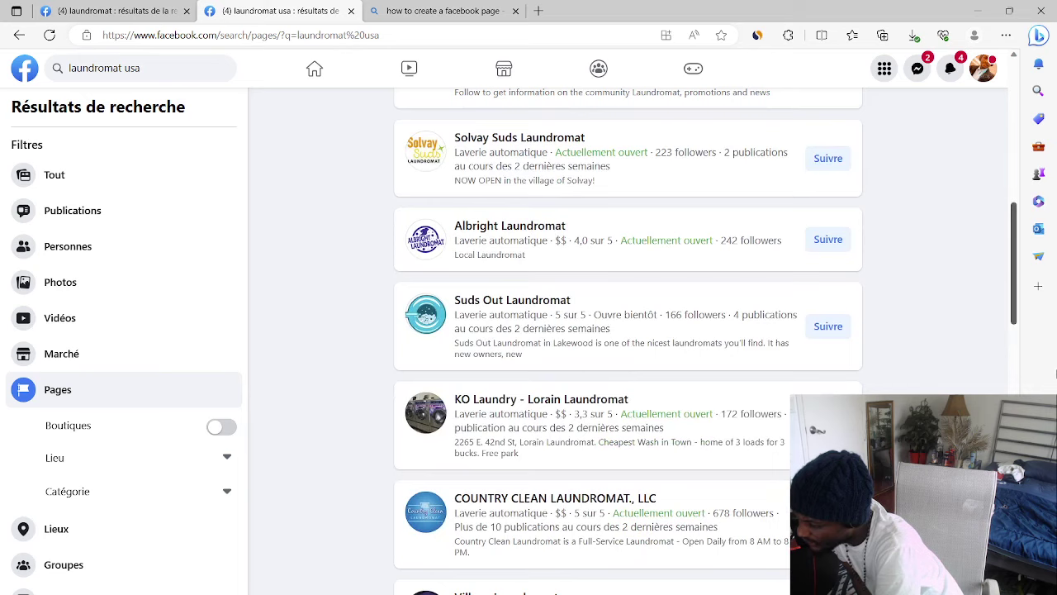
pyautogui.scroll(-4, 628, 330)
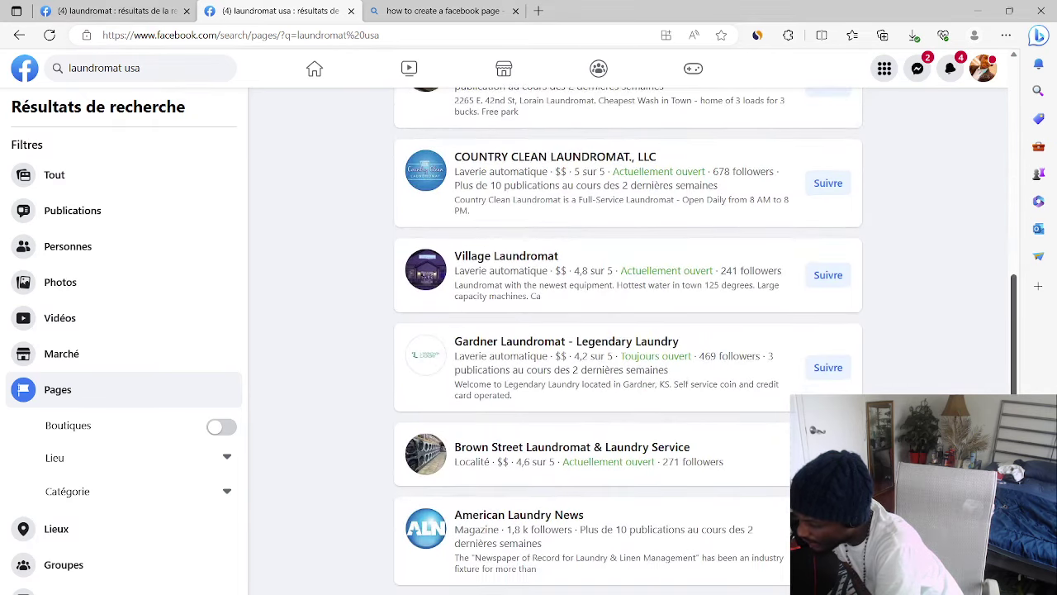
pyautogui.scroll(-1, 628, 330)
pyautogui.scroll(-2, 628, 331)
pyautogui.scroll(-2, 628, 331)
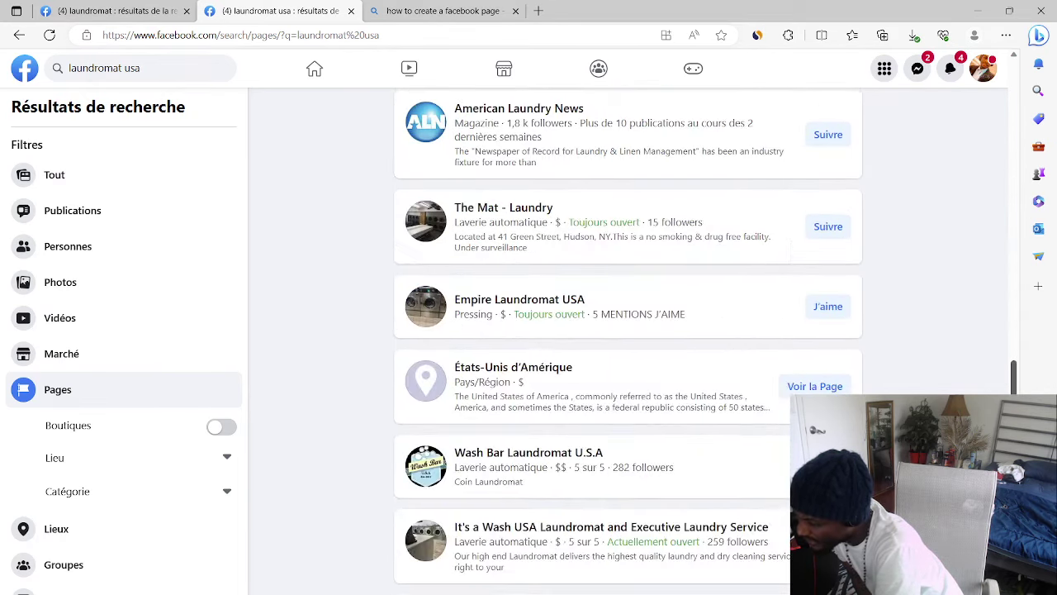
pyautogui.scroll(-1, 628, 330)
pyautogui.scroll(-2, 628, 331)
pyautogui.scroll(-1, 628, 331)
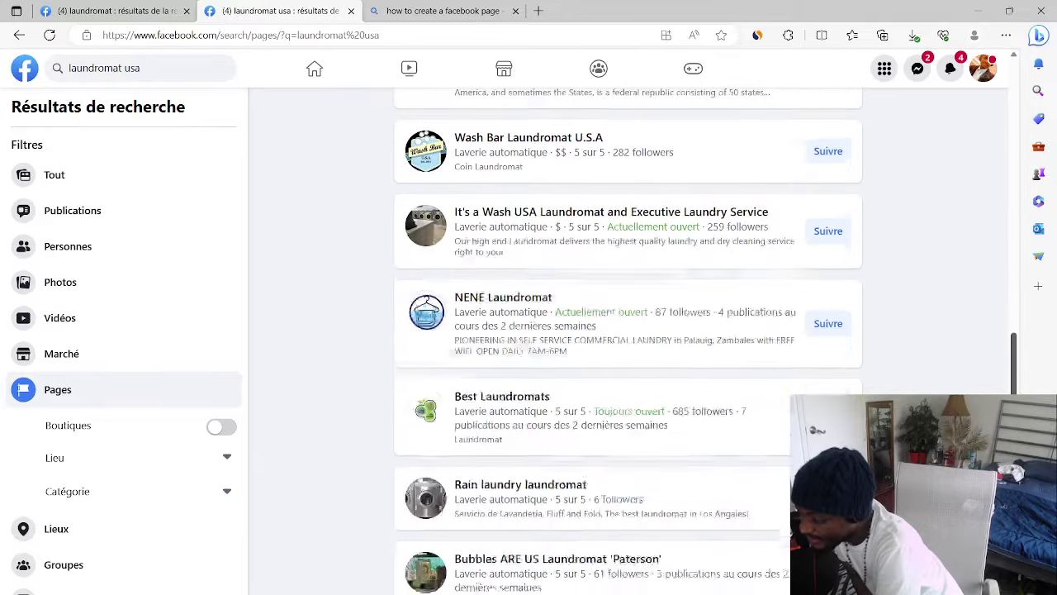
pyautogui.scroll(-3, 628, 330)
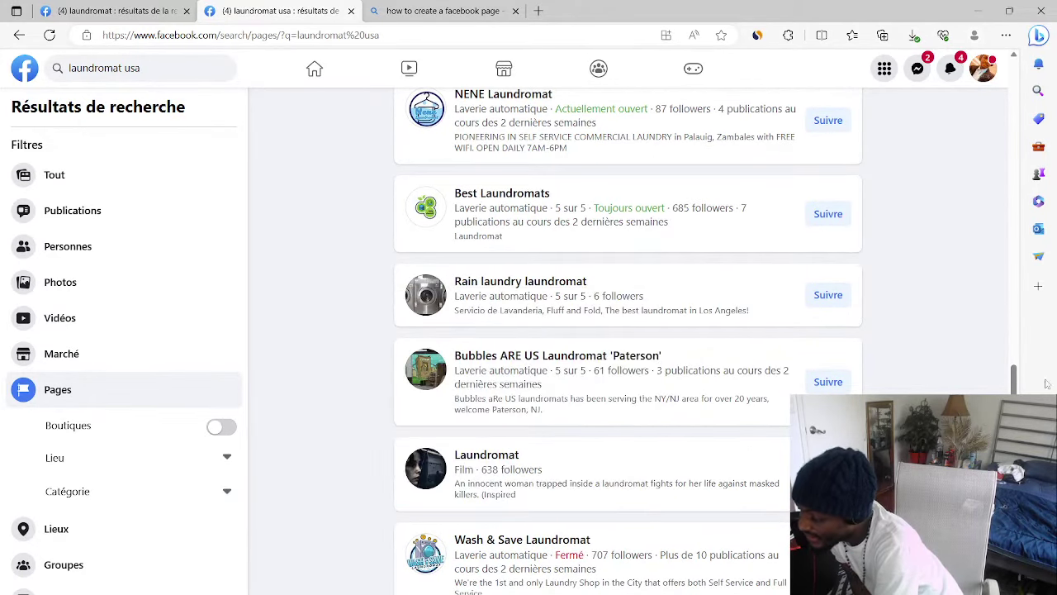
pyautogui.moveTo(1014, 381); pyautogui.dragTo(1014, 392)
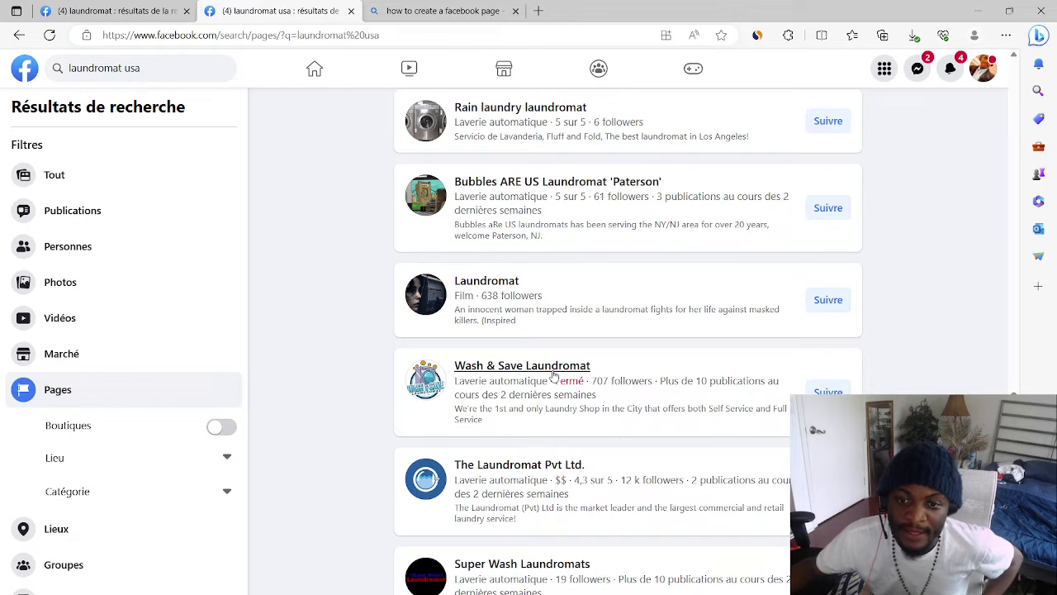
# Open Wash & Save Laundromat in a new tab and scroll through its posts.
pyautogui.moveTo(522, 365)
pyautogui.rightClick(554, 373)
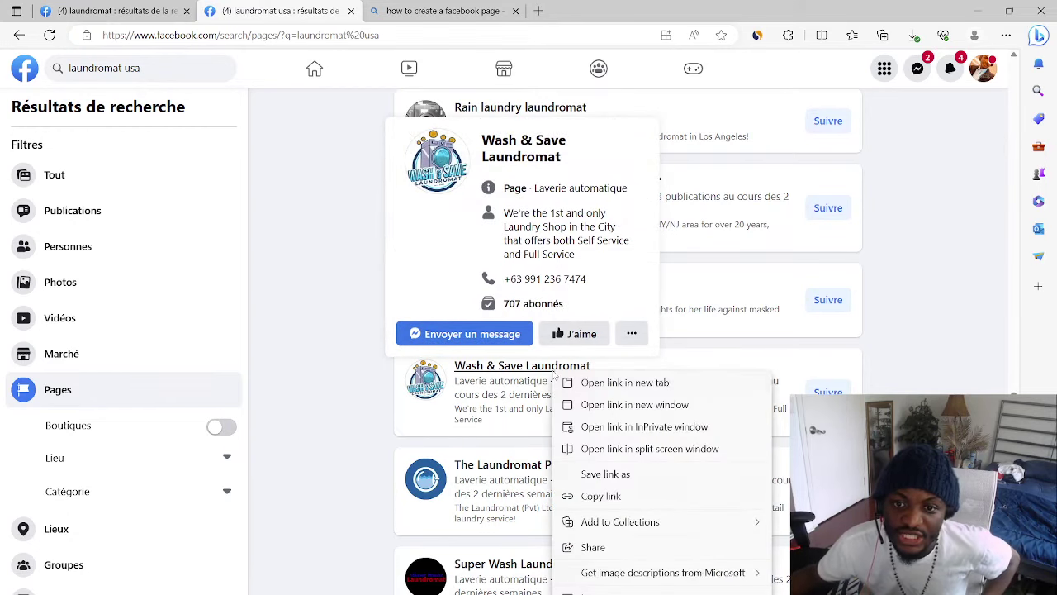
pyautogui.click(573, 381)
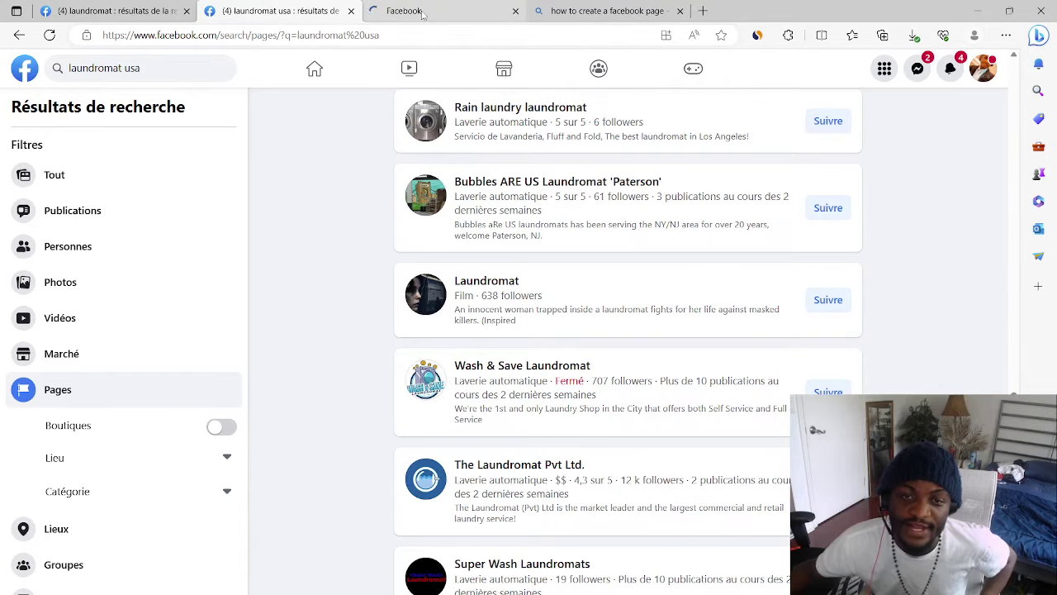
pyautogui.click(422, 11)
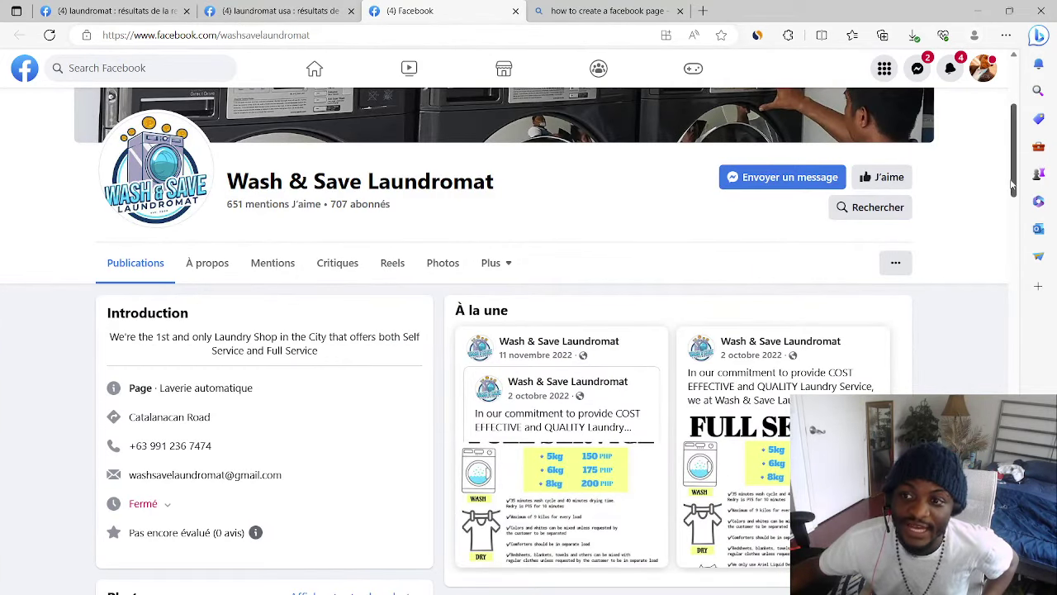
pyautogui.moveTo(1012, 186)
pyautogui.mouseDown()
pyautogui.moveTo(1016, 124)
pyautogui.moveTo(1016, 401)
pyautogui.mouseUp()
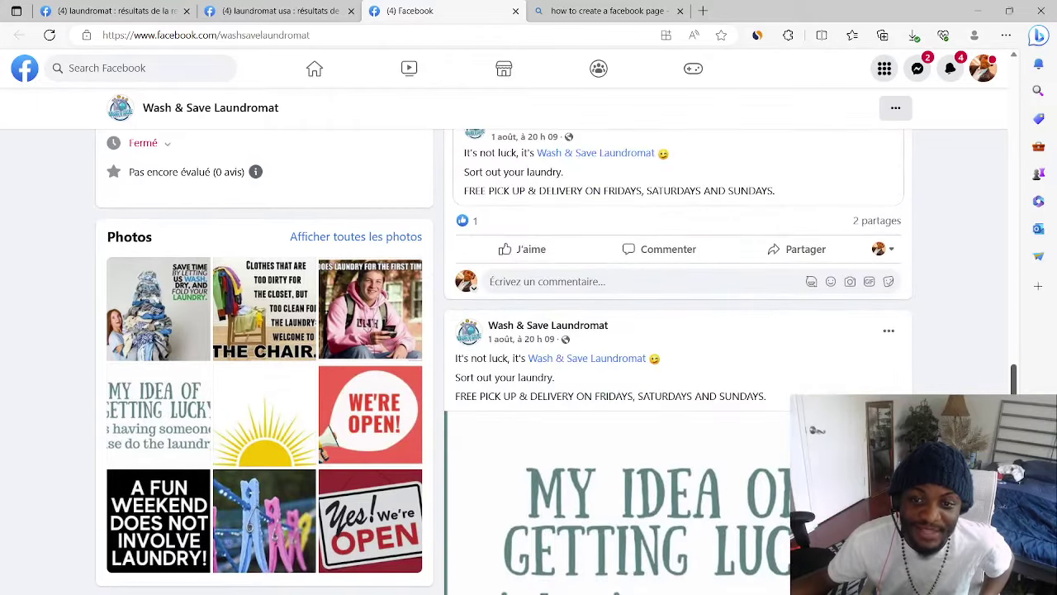
pyautogui.moveTo(1015, 347); pyautogui.dragTo(1015, 429)
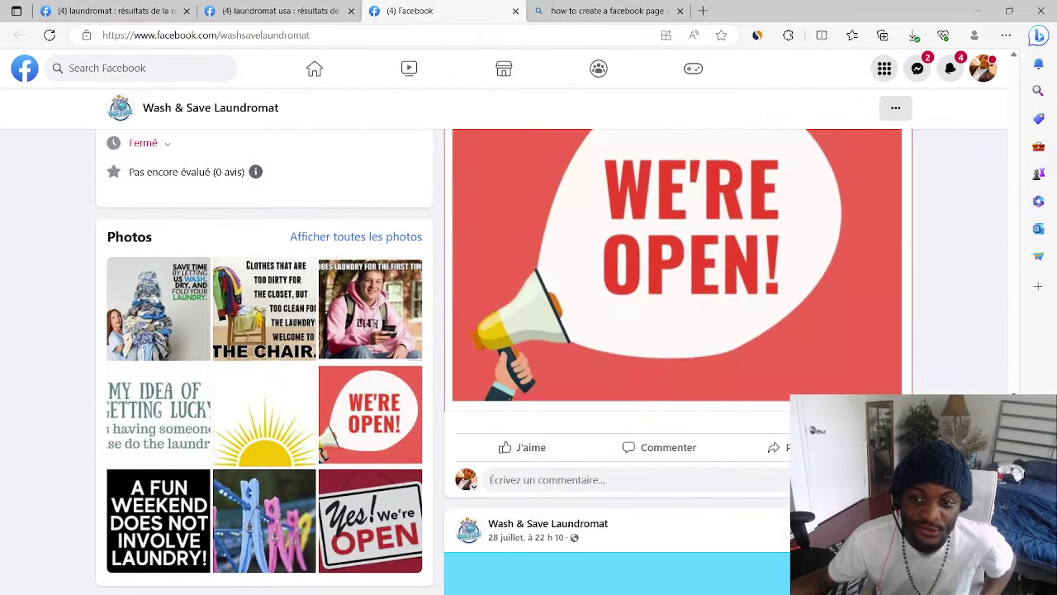
pyautogui.moveTo(1015, 375)
pyautogui.mouseDown()
pyautogui.moveTo(1014, 387)
pyautogui.moveTo(1013, 78)
pyautogui.mouseUp()
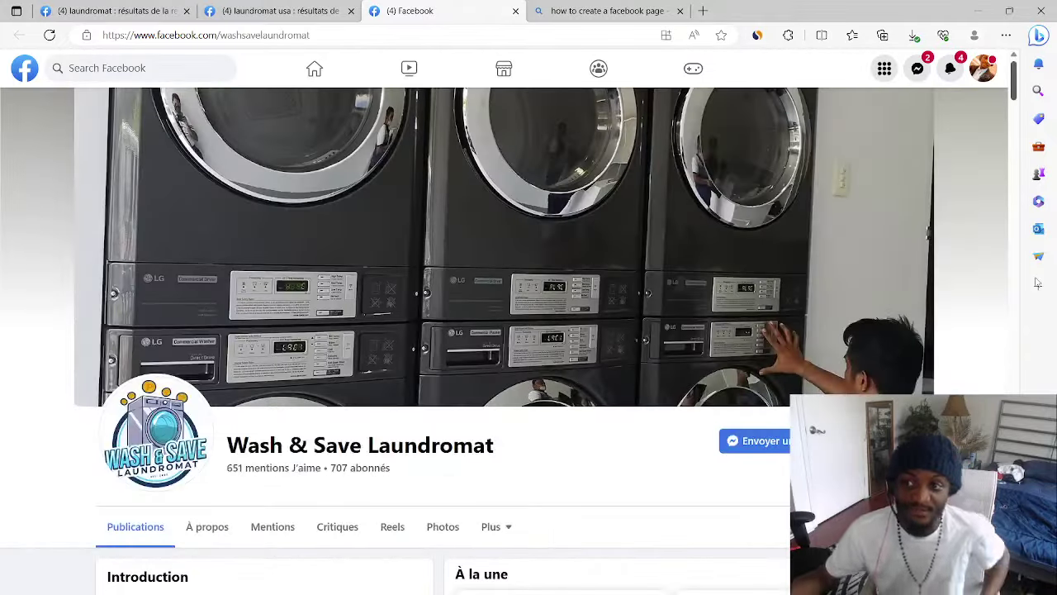
# View the Wash & Save cover photo full size, close it, and return to the laundromat usa results.
pyautogui.click(501, 293)
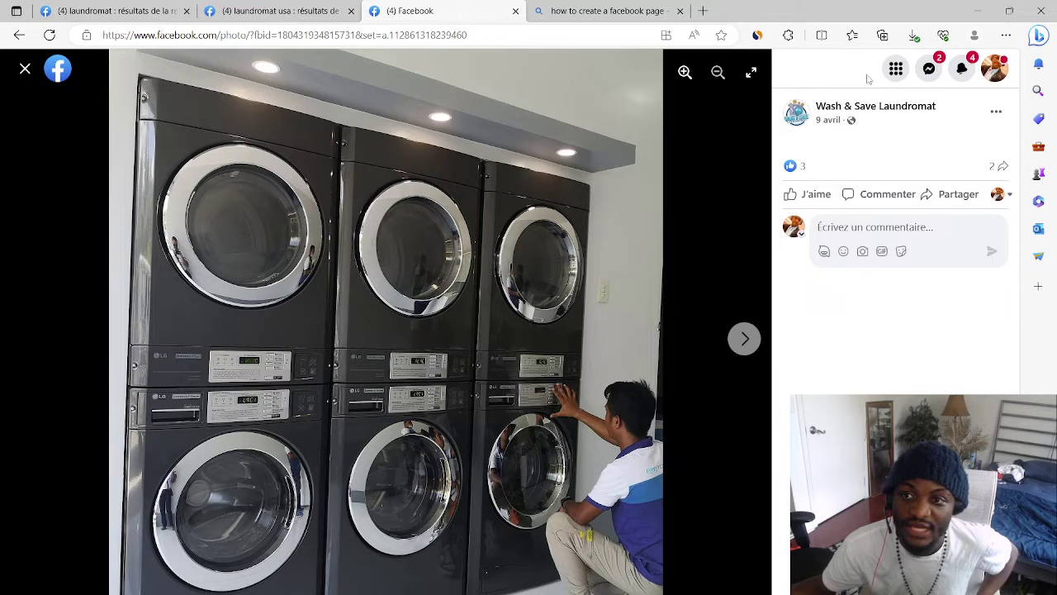
pyautogui.click(25, 69)
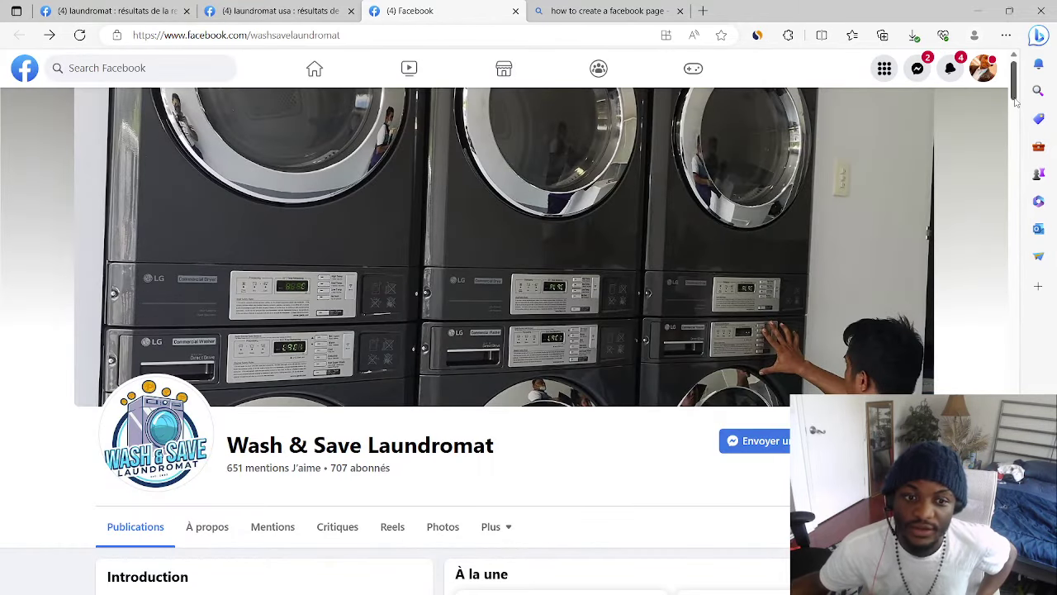
pyautogui.scroll(-3, 1016, 101)
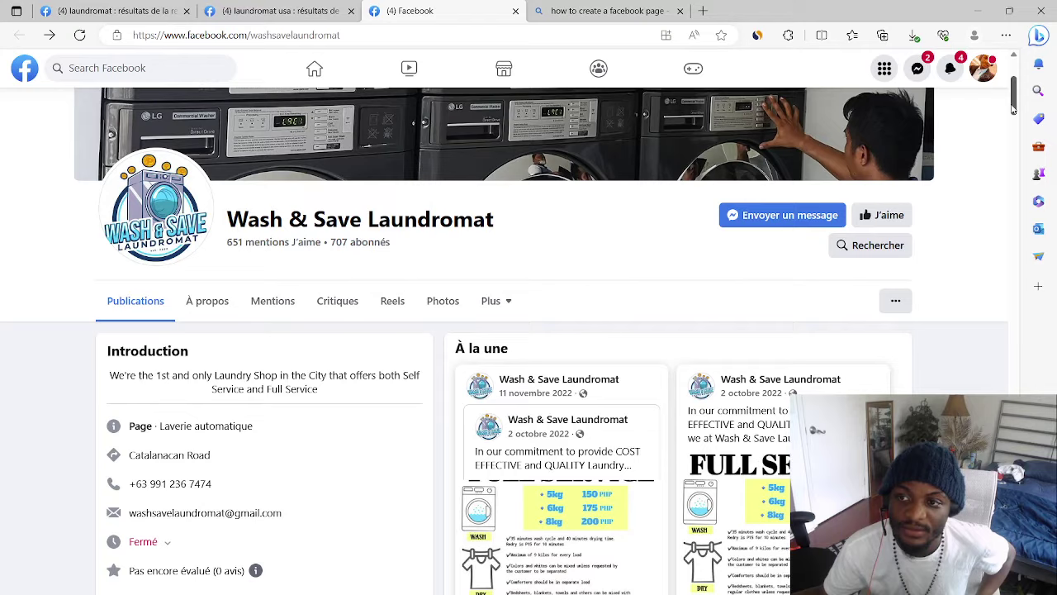
pyautogui.moveTo(1013, 108)
pyautogui.mouseDown()
pyautogui.moveTo(1015, 338)
pyautogui.moveTo(1013, 91)
pyautogui.mouseUp()
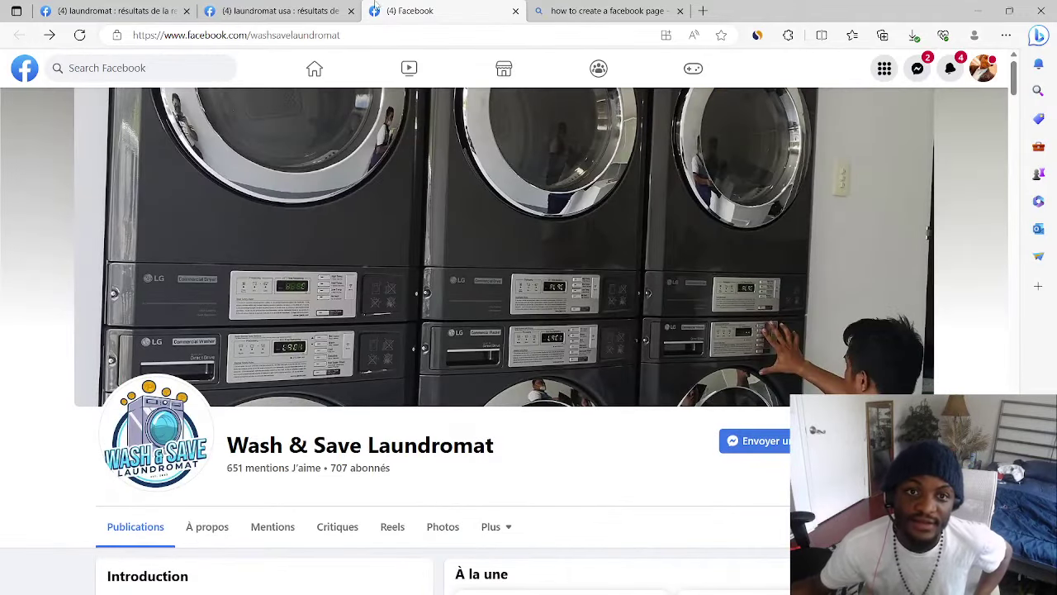
pyautogui.click(328, 15)
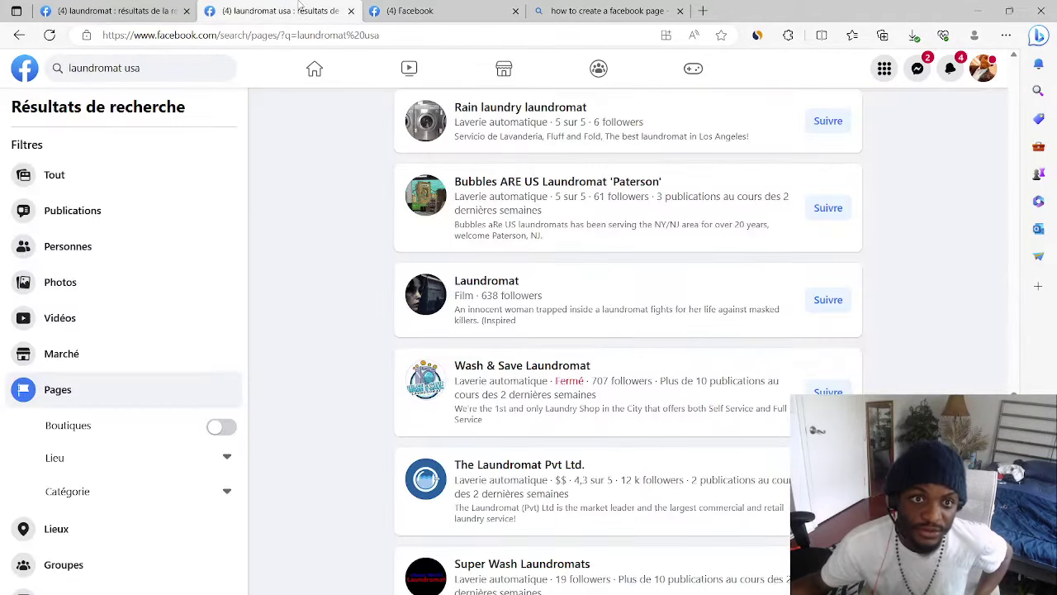
# Filter the original laundromat results to Groups and join Laundromat Owners in Canada, Owners Forum - Canada and Expresso Bar.
pyautogui.click(350, 12)
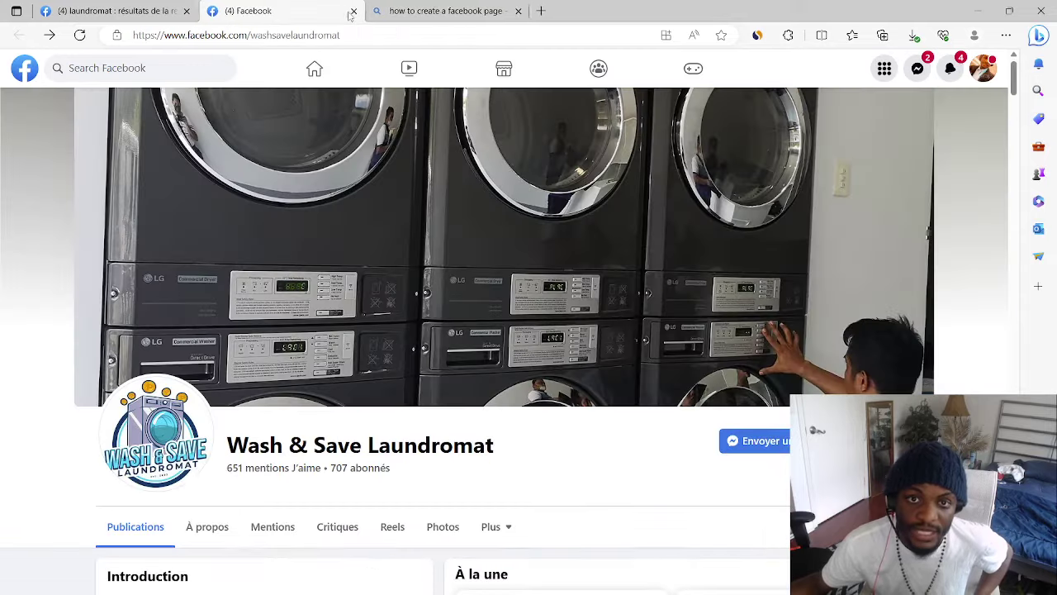
pyautogui.click(128, 10)
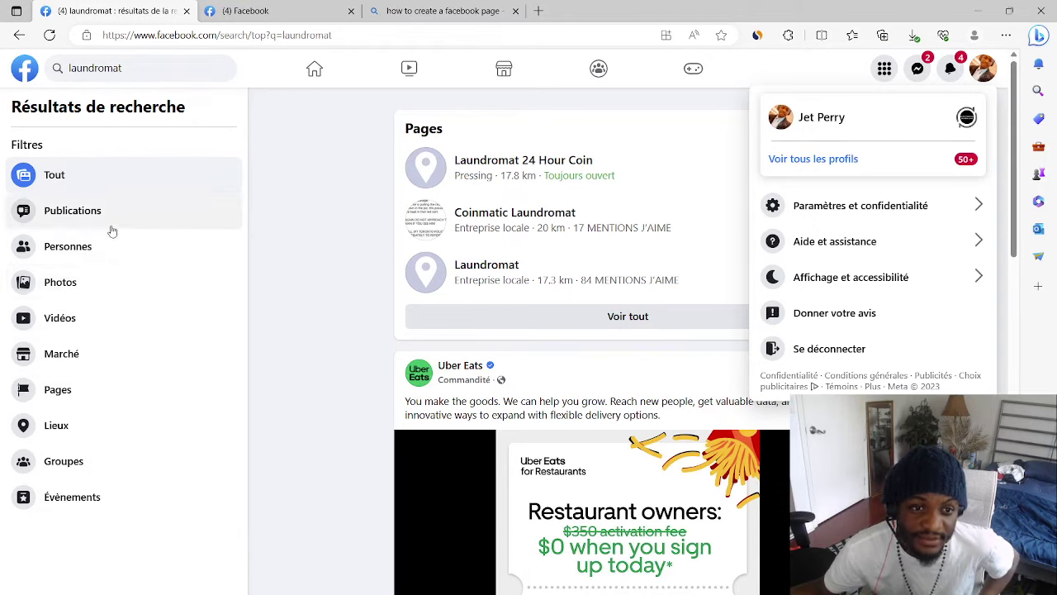
pyautogui.click(51, 480)
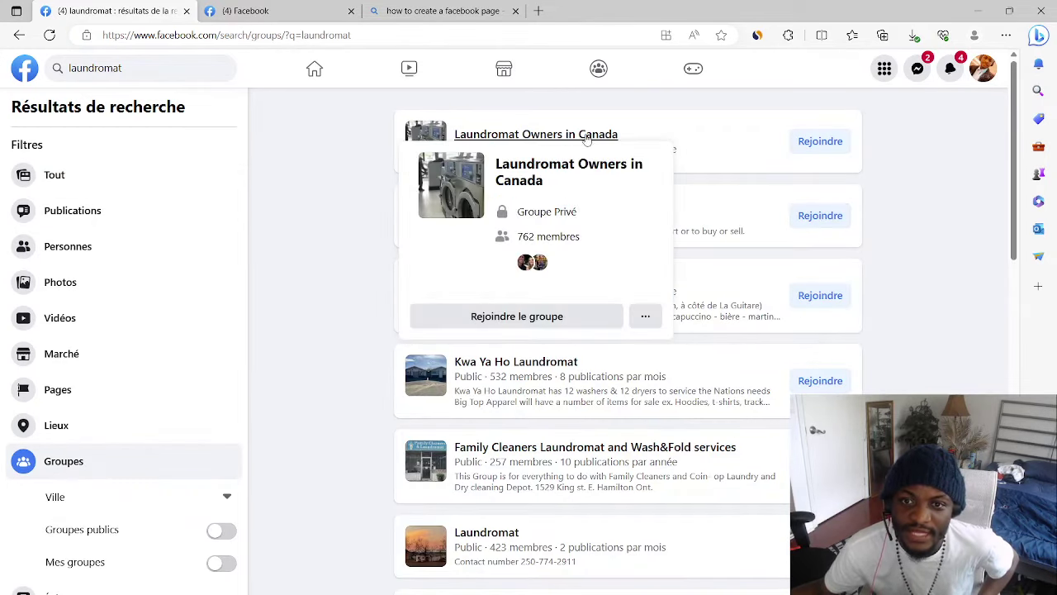
pyautogui.click(815, 146)
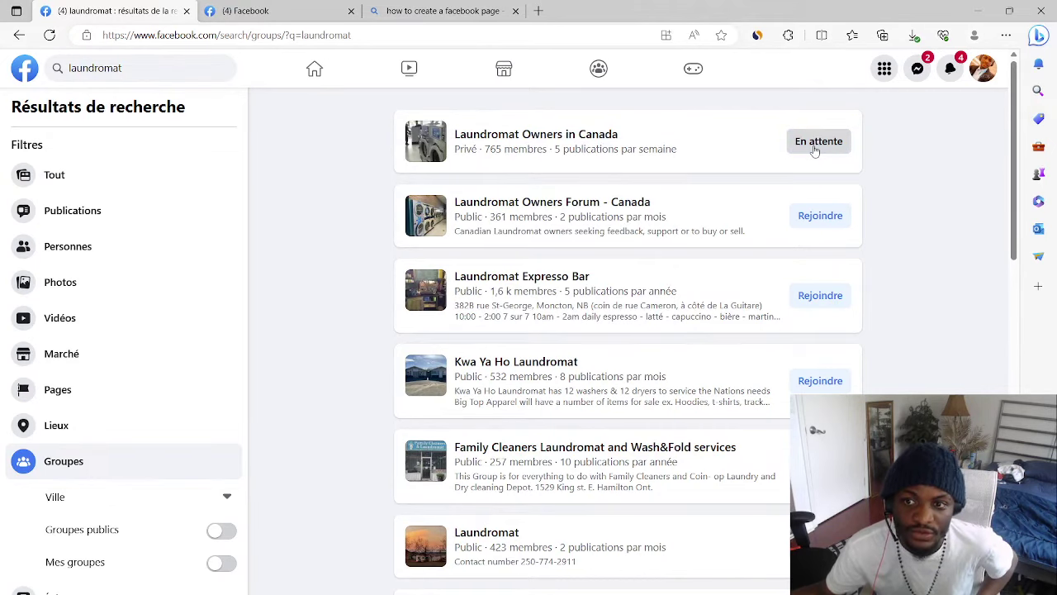
pyautogui.click(808, 222)
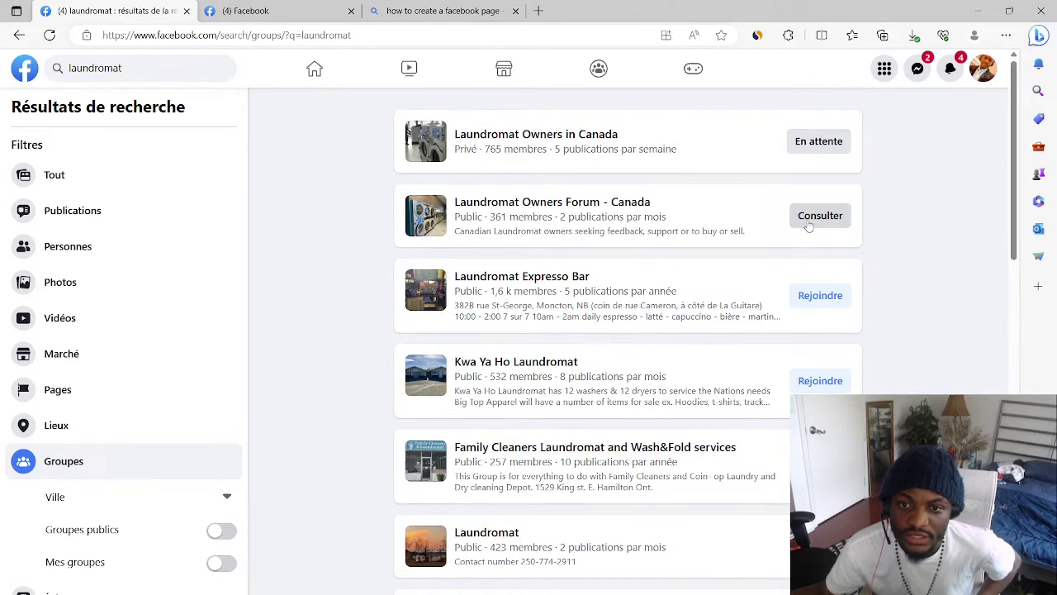
pyautogui.click(810, 299)
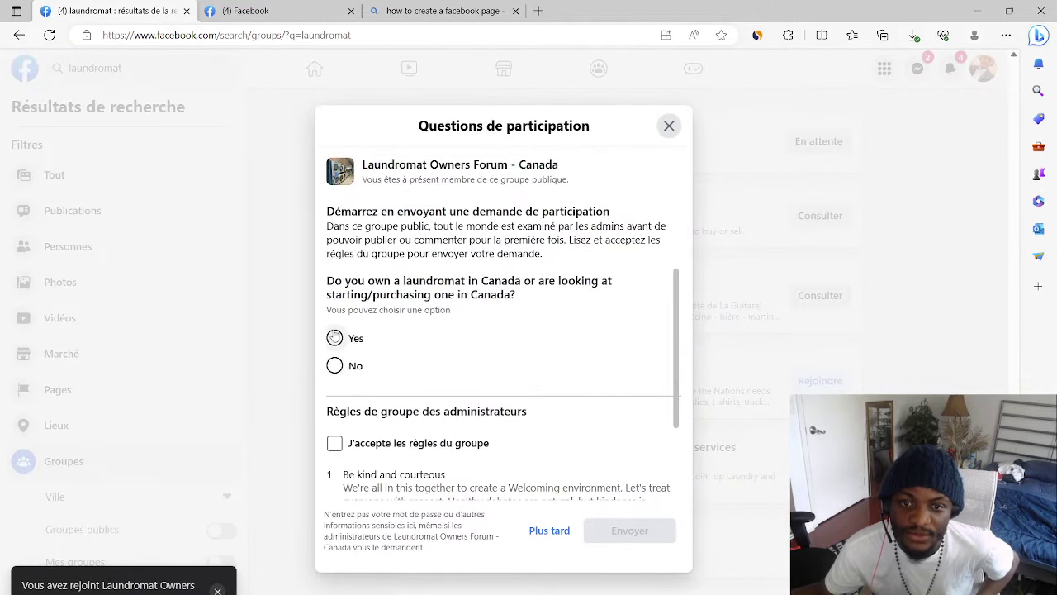
# Answer Yes, accept the group rules and send the Laundromat Owners Forum - Canada request.
pyautogui.click(334, 338)
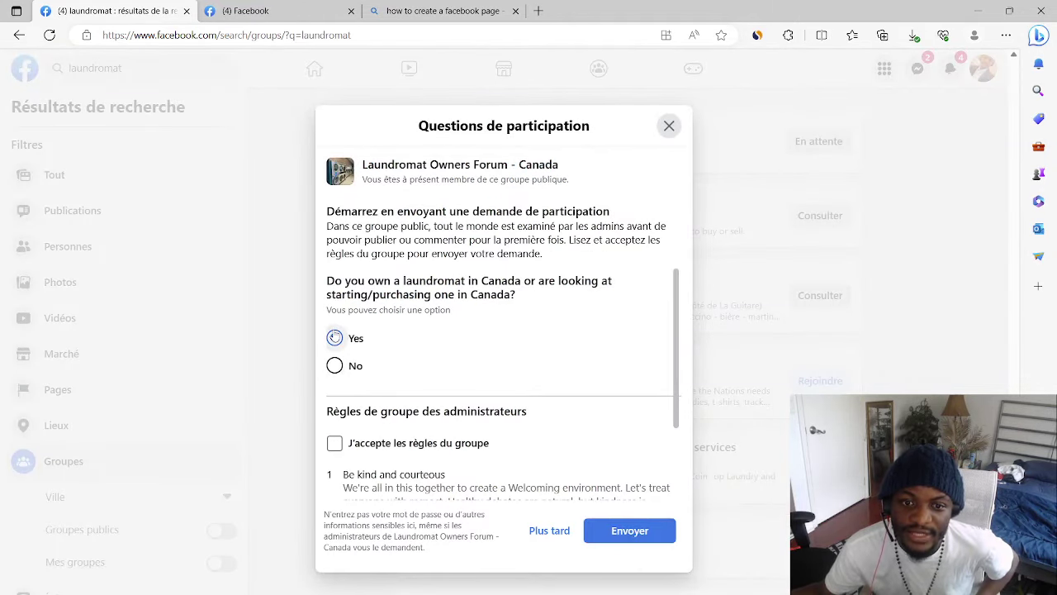
pyautogui.click(334, 444)
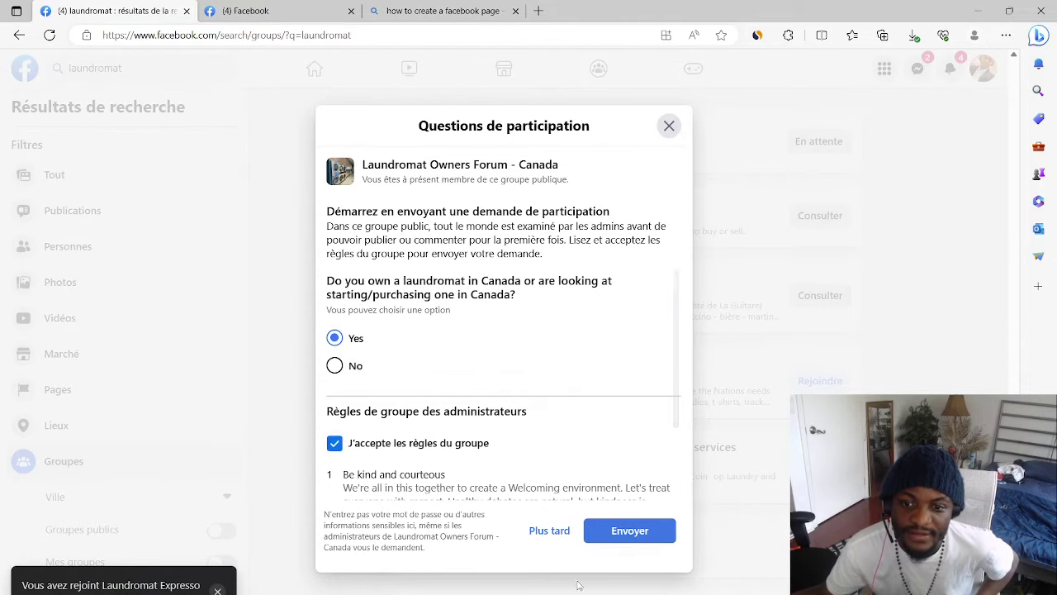
pyautogui.click(633, 531)
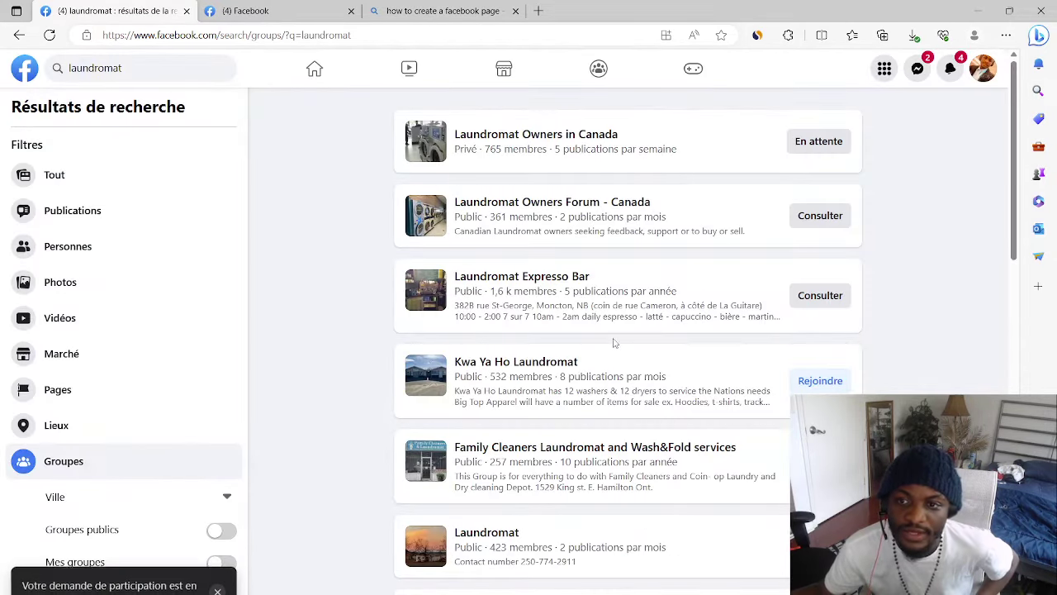
# Open the Laundromat Expresso Bar group in a new tab and switch to it.
pyautogui.rightClick(530, 278)
pyautogui.click(578, 291)
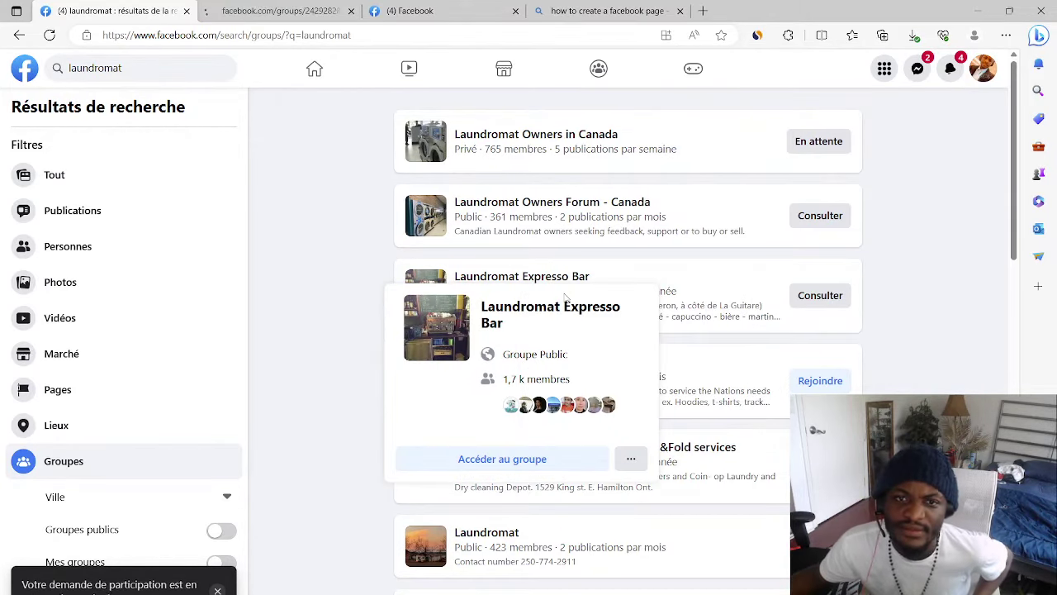
pyautogui.click(285, 12)
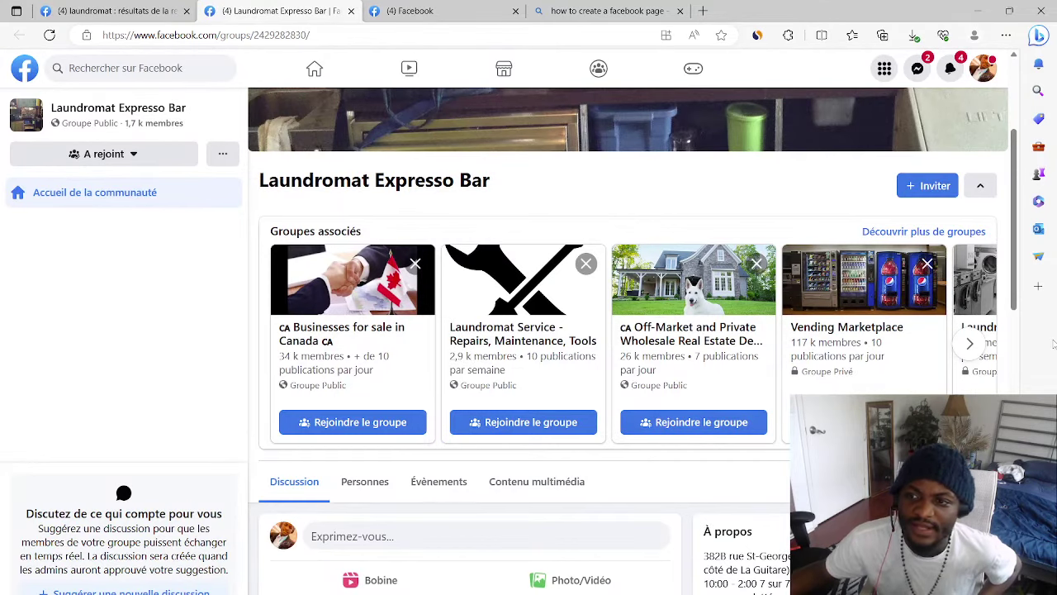
pyautogui.moveTo(1019, 279); pyautogui.dragTo(1031, 207)
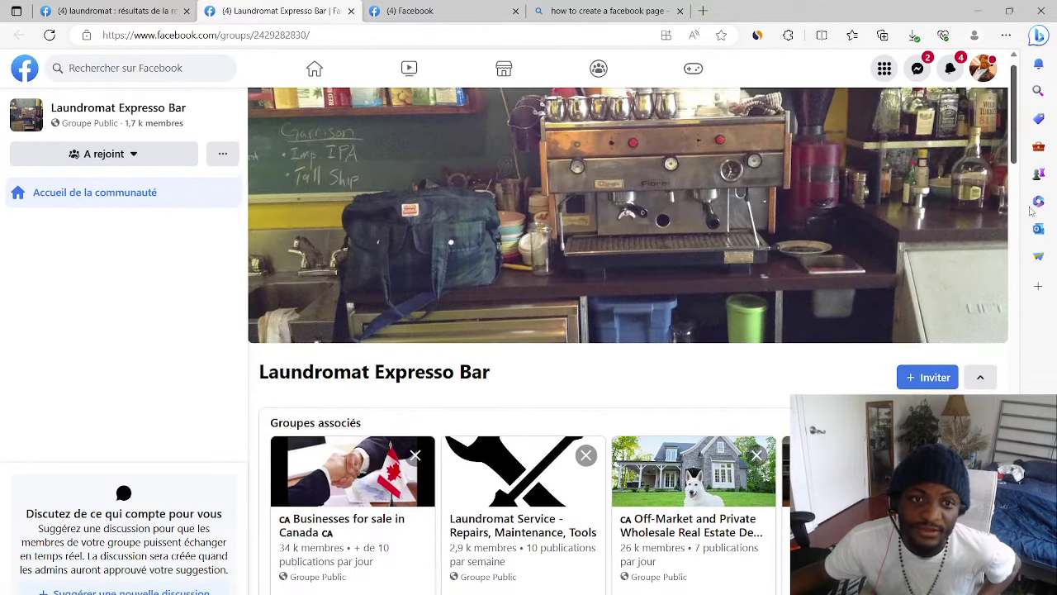
pyautogui.moveTo(1031, 207); pyautogui.dragTo(1030, 349)
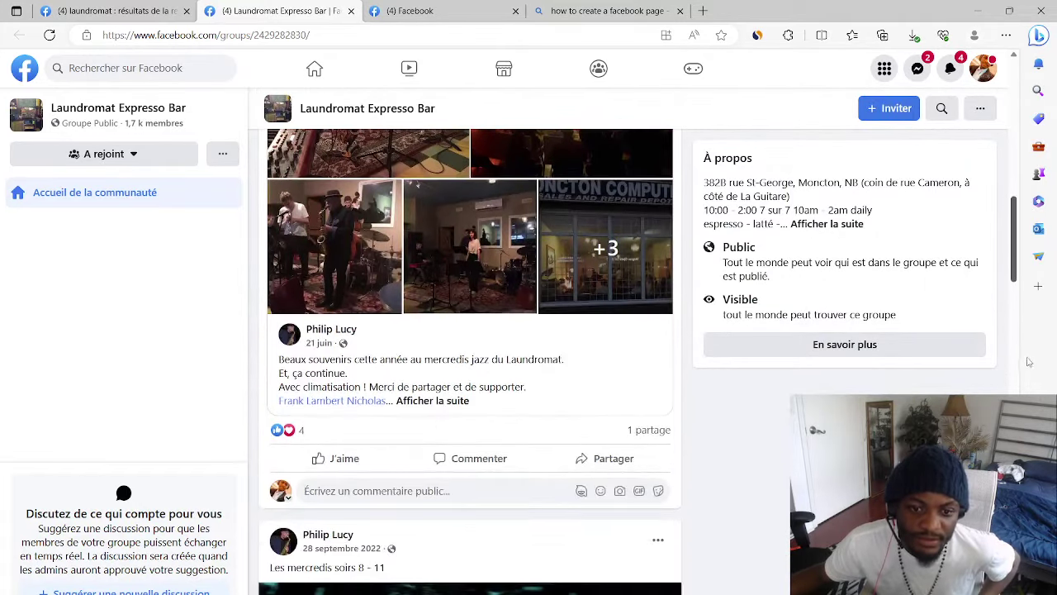
pyautogui.moveTo(1028, 349); pyautogui.dragTo(1028, 437)
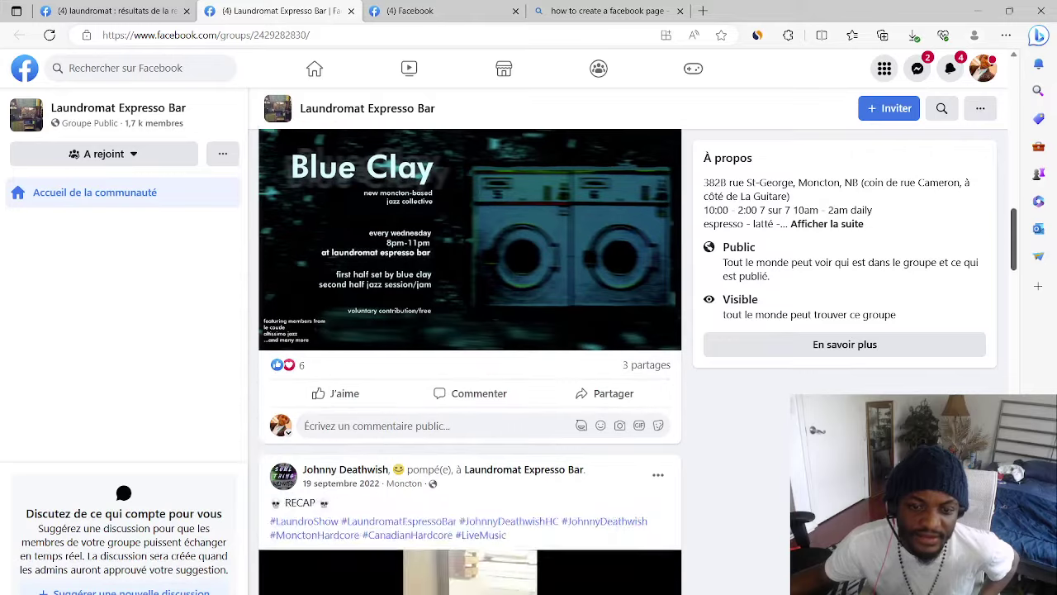
pyautogui.scroll(-3, 470, 363)
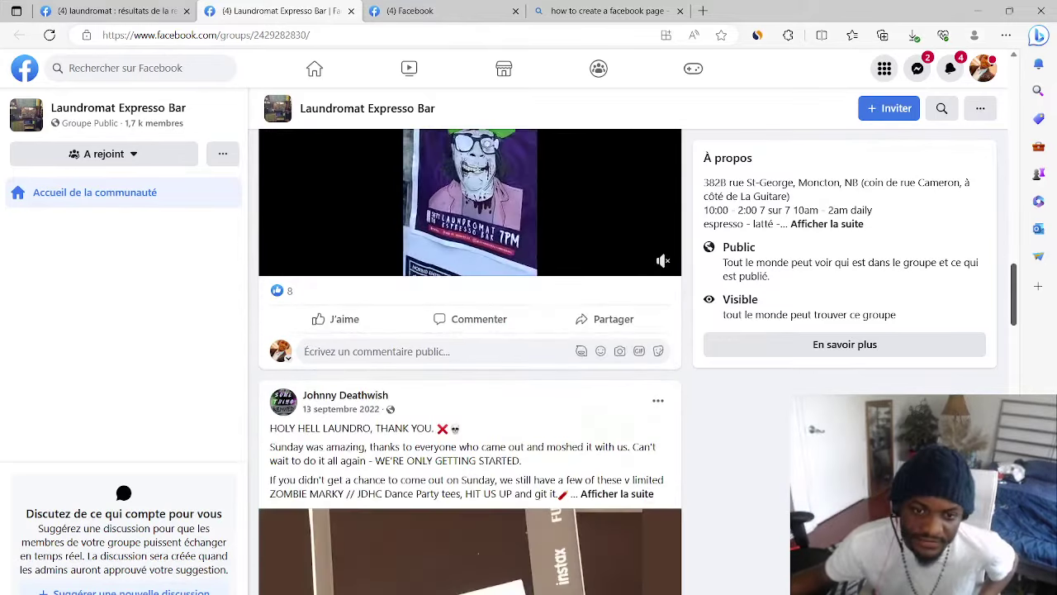
pyautogui.scroll(-1, 470, 364)
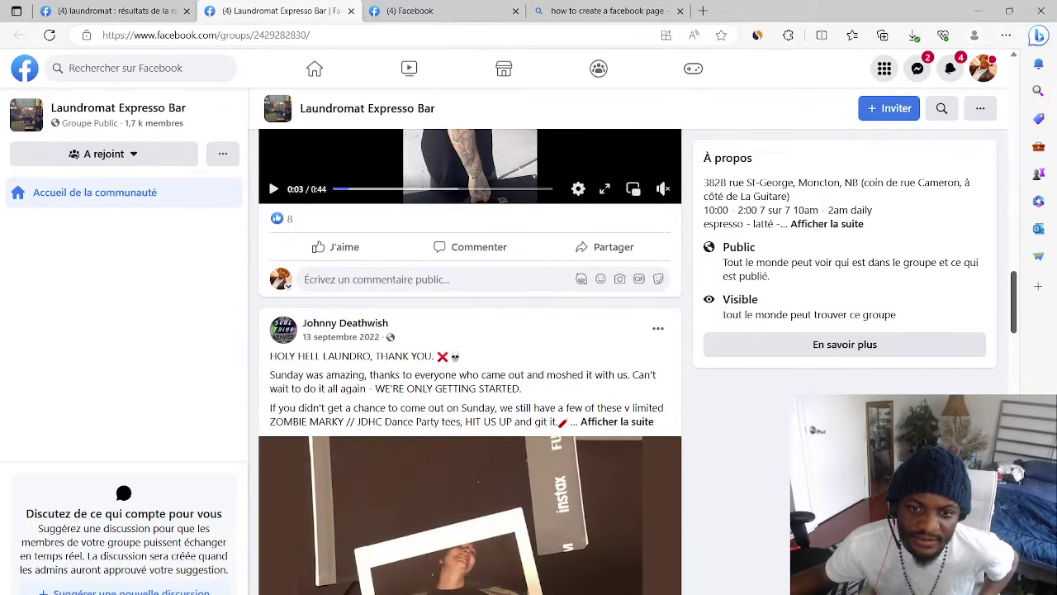
pyautogui.scroll(-1, 470, 363)
pyautogui.scroll(-3, 470, 363)
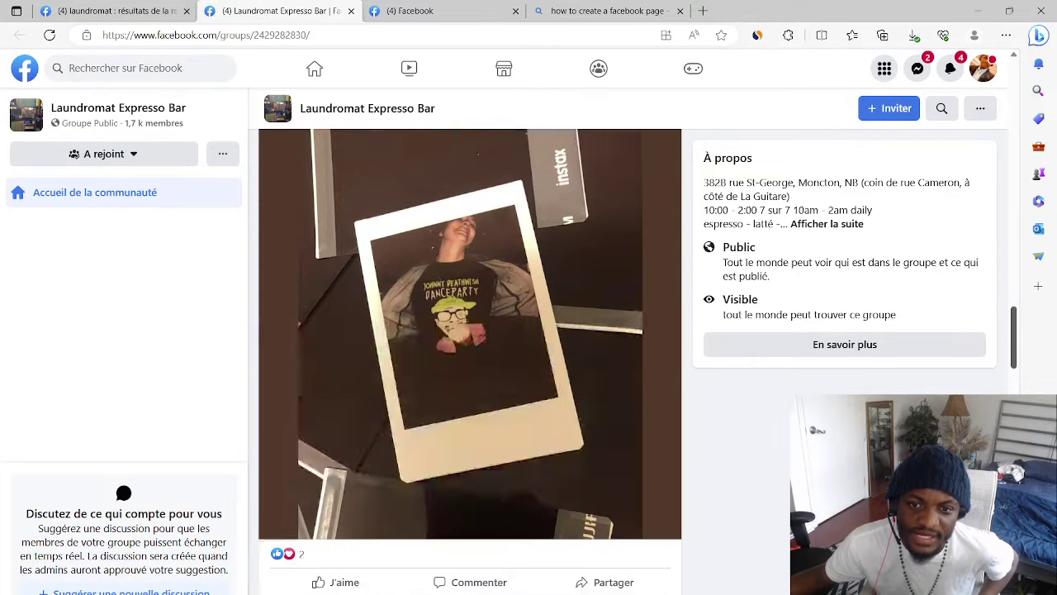
pyautogui.scroll(-4, 470, 363)
pyautogui.scroll(-4, 470, 364)
pyautogui.scroll(-5, 470, 364)
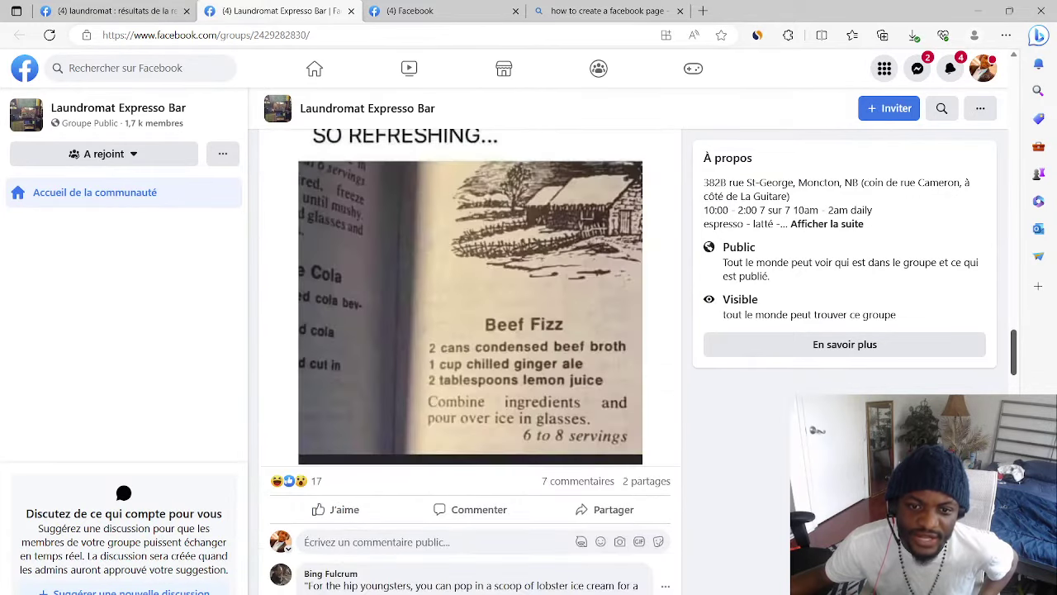
pyautogui.scroll(5, 1012, 338)
pyautogui.scroll(5, 1012, 339)
pyautogui.scroll(10, 1012, 338)
pyautogui.scroll(1, 1012, 339)
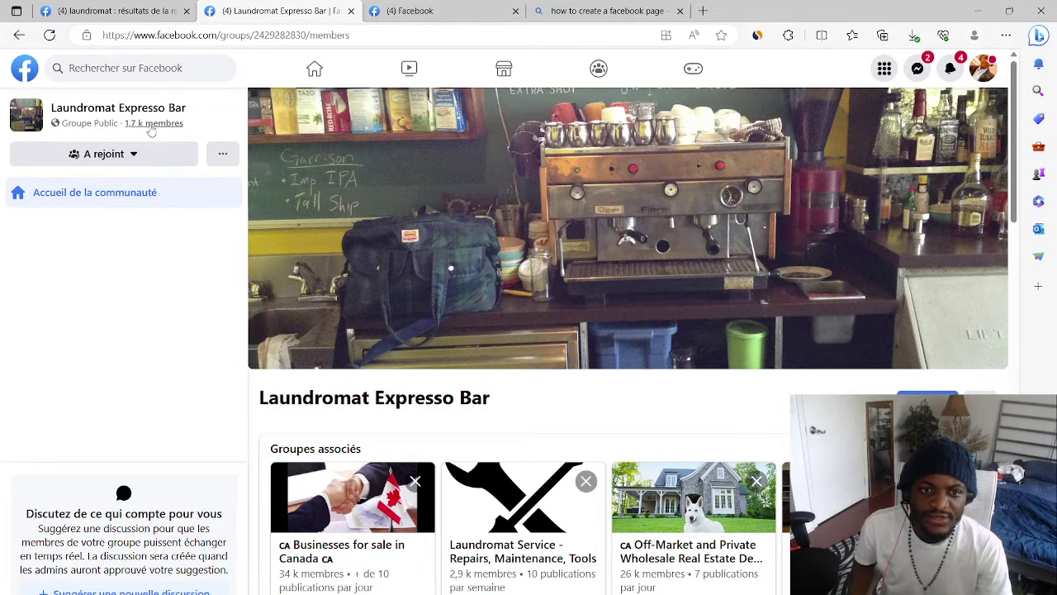
# Open the Laundromat Expresso Bar member list in a new tab and check, without changing, the membership options.
pyautogui.rightClick(151, 126)
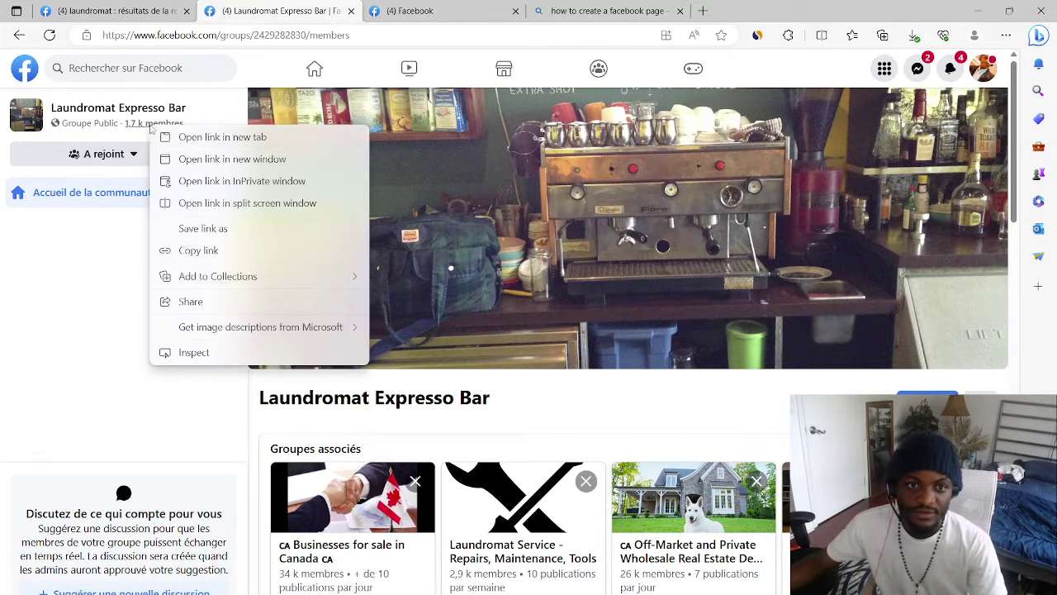
pyautogui.click(170, 137)
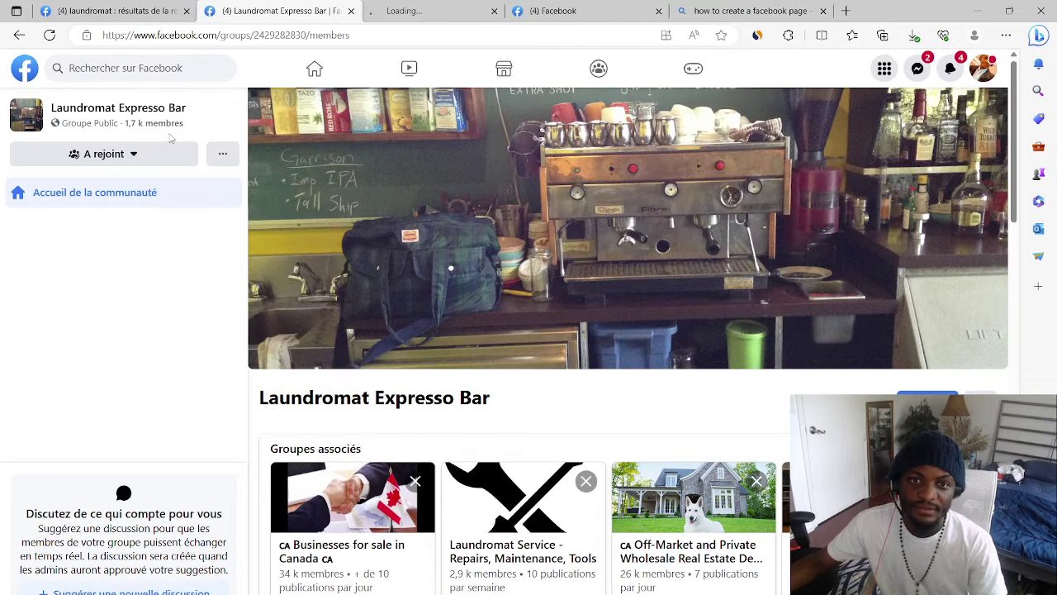
pyautogui.click(405, 12)
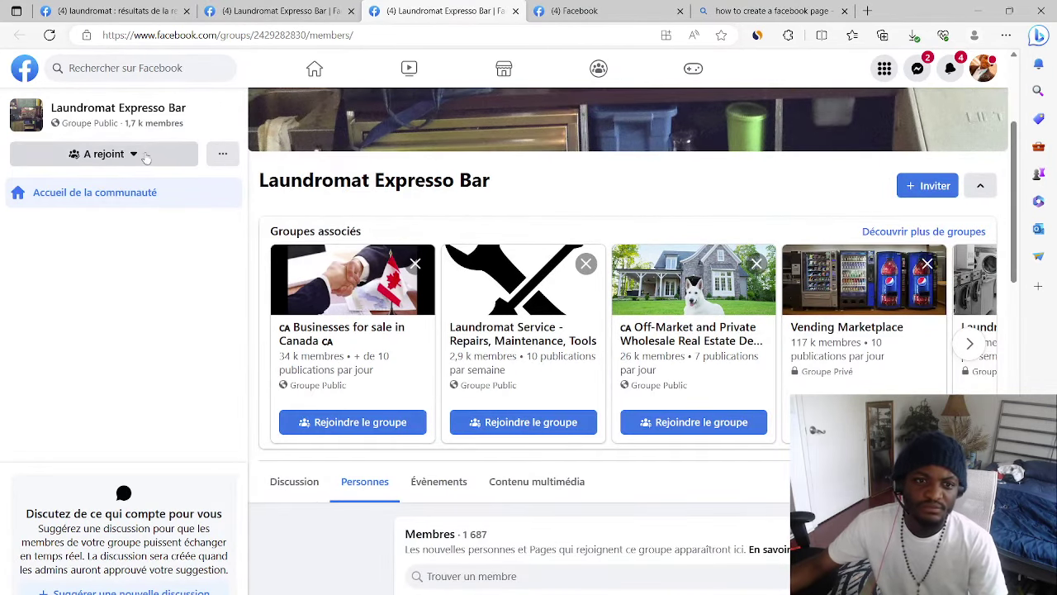
pyautogui.click(142, 156)
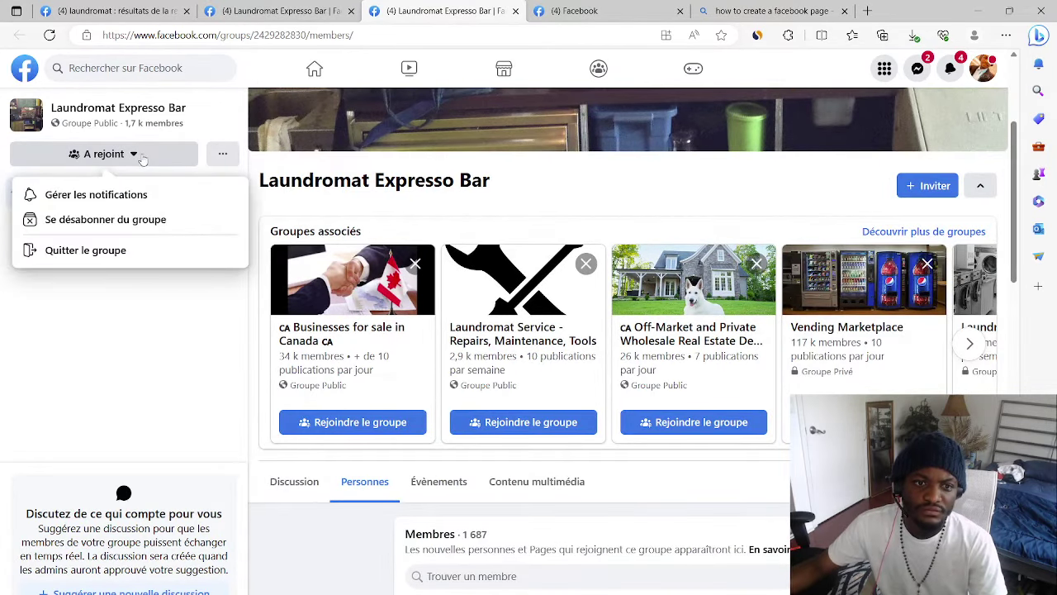
pyautogui.click(99, 422)
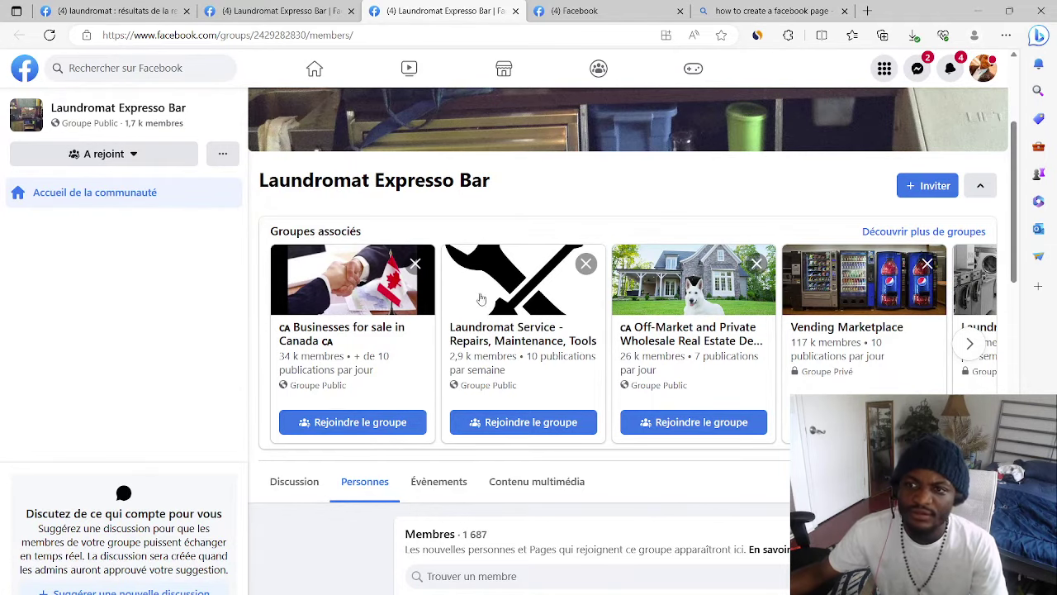
pyautogui.click(982, 190)
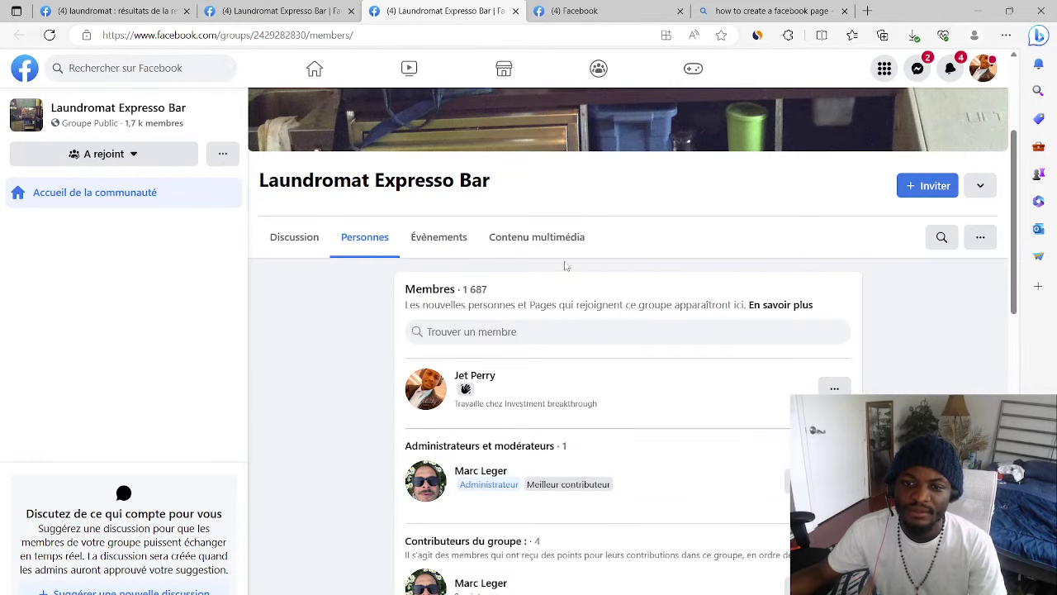
# Scroll through the group's member list, then return to the Laundromat Expresso Bar group tab.
pyautogui.scroll(-2, 997, 312)
pyautogui.scroll(-2, 997, 312)
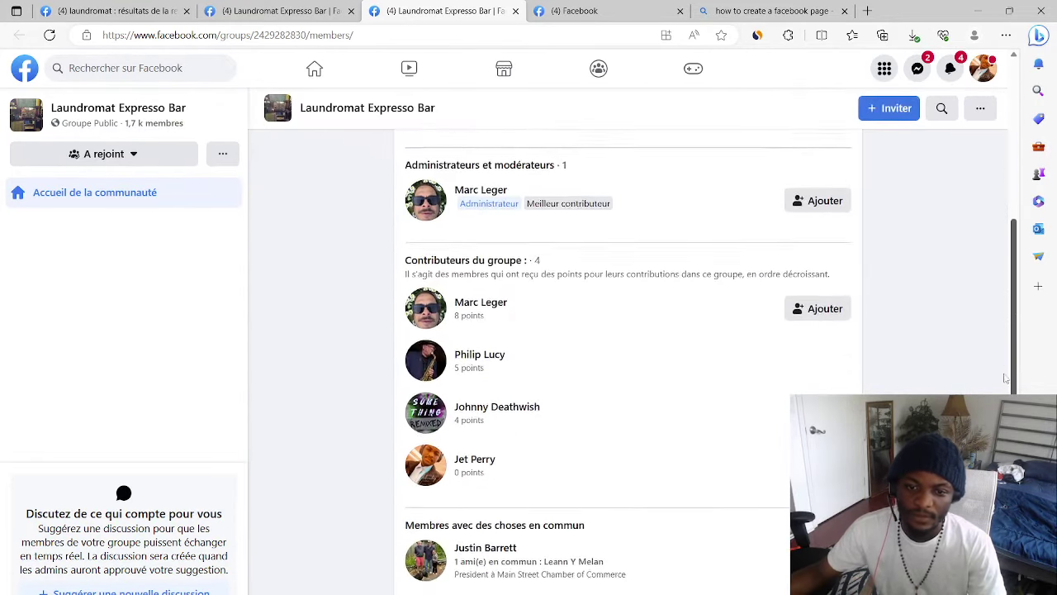
pyautogui.scroll(-2, 997, 312)
pyautogui.scroll(-3, 627, 362)
pyautogui.scroll(-3, 628, 362)
pyautogui.scroll(-3, 628, 361)
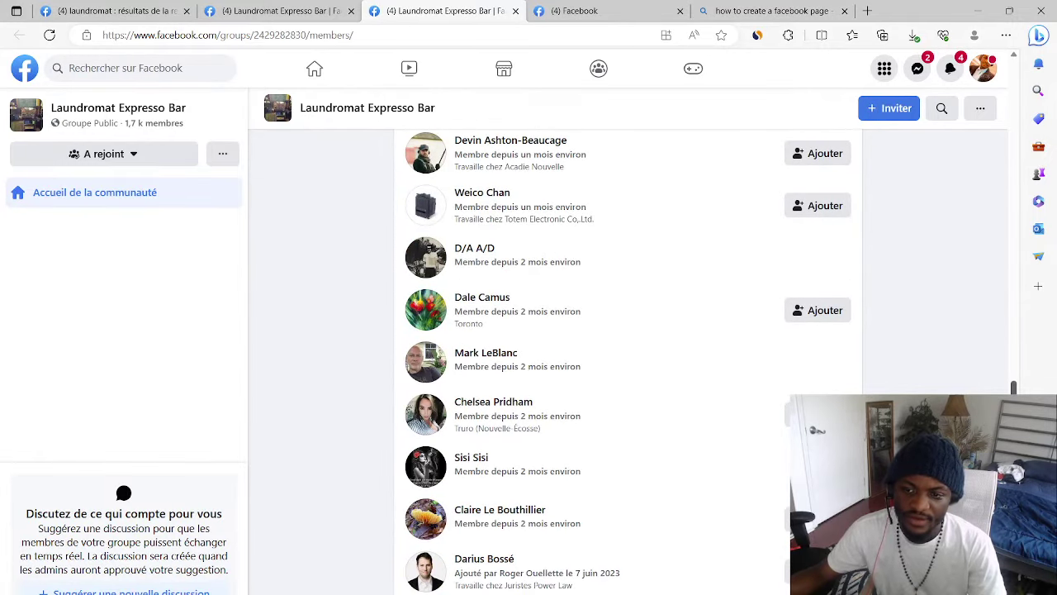
pyautogui.scroll(-4, 628, 362)
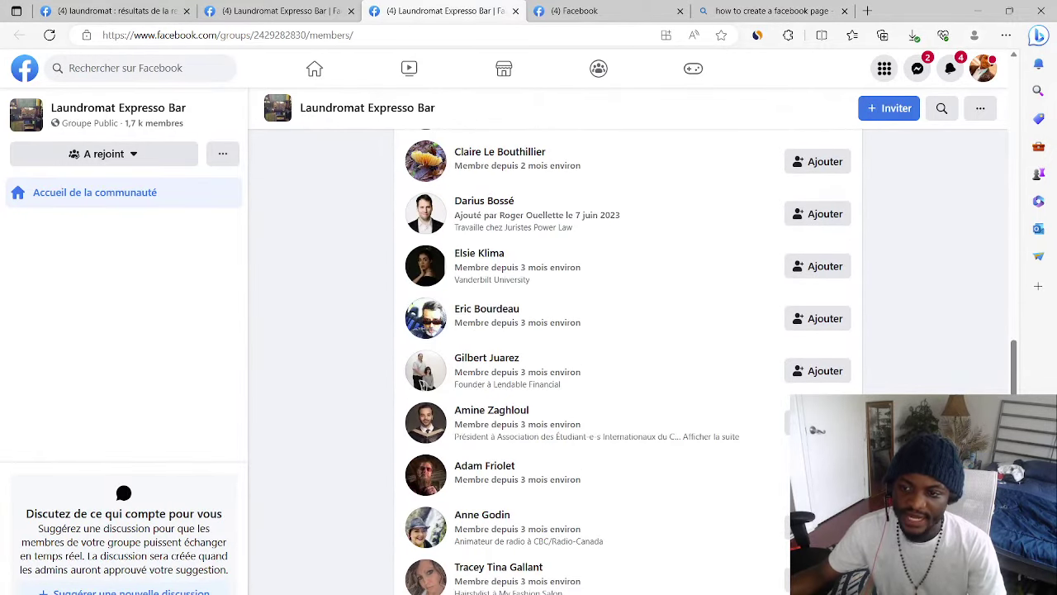
pyautogui.scroll(-2, 628, 362)
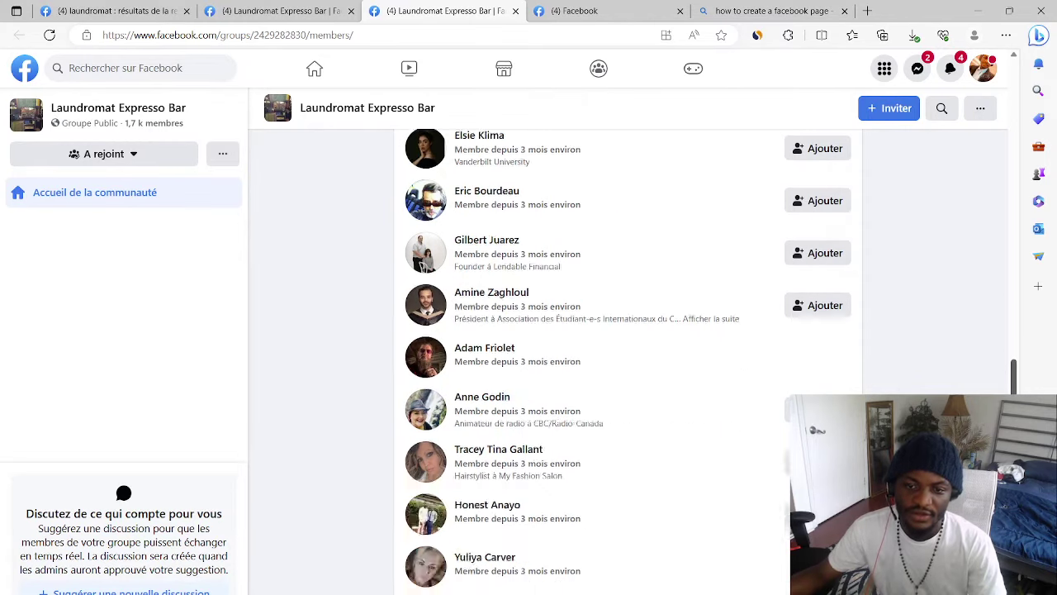
pyautogui.scroll(-4, 627, 362)
pyautogui.scroll(-2, 628, 362)
pyautogui.scroll(-3, 628, 361)
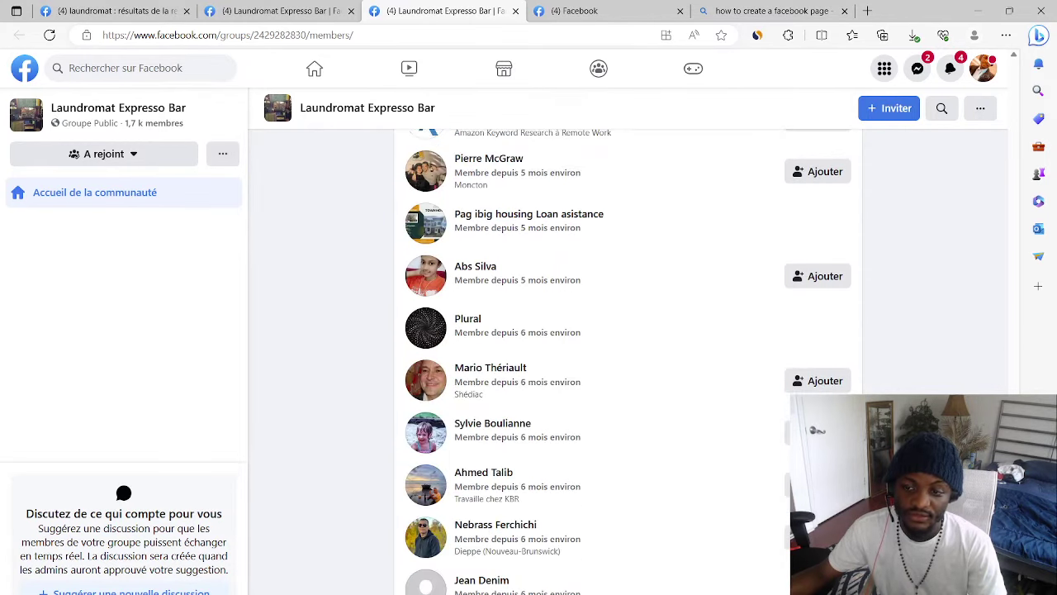
pyautogui.scroll(5, 628, 362)
pyautogui.scroll(2, 628, 362)
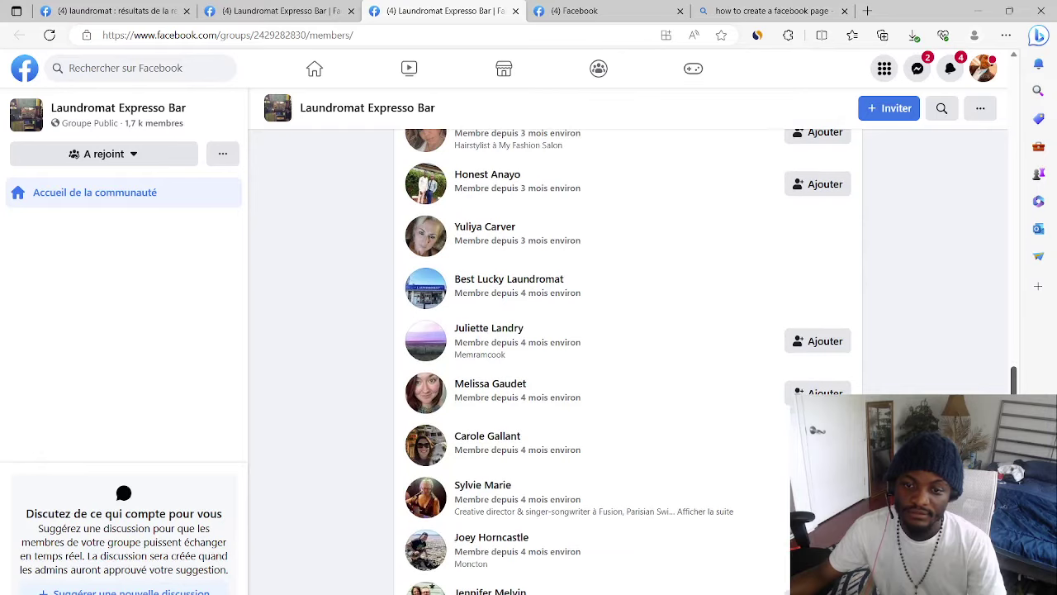
pyautogui.scroll(3, 961, 360)
pyautogui.scroll(4, 961, 360)
pyautogui.scroll(4, 961, 360)
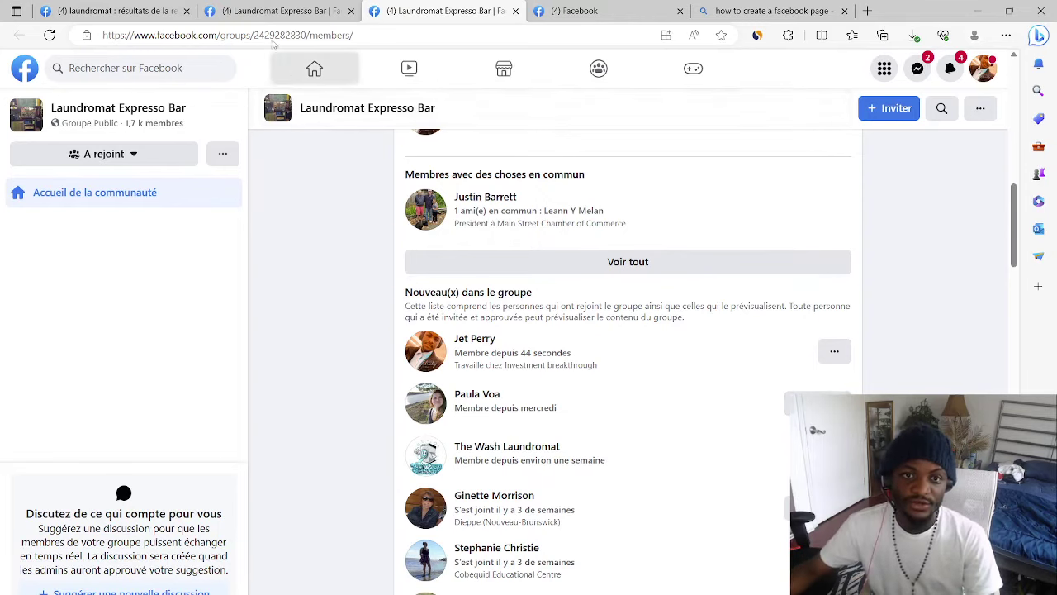
pyautogui.click(314, 67)
pyautogui.click(267, 12)
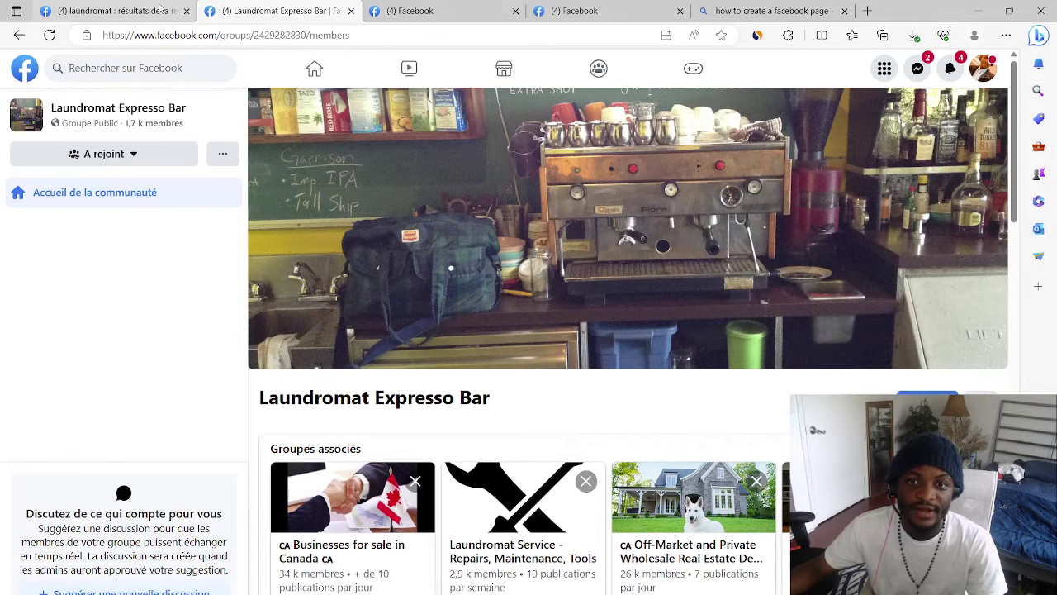
# Rerun the 'laundromat usa' search and open the New to Ottawa, Canada group.
pyautogui.click(161, 9)
pyautogui.click(125, 70)
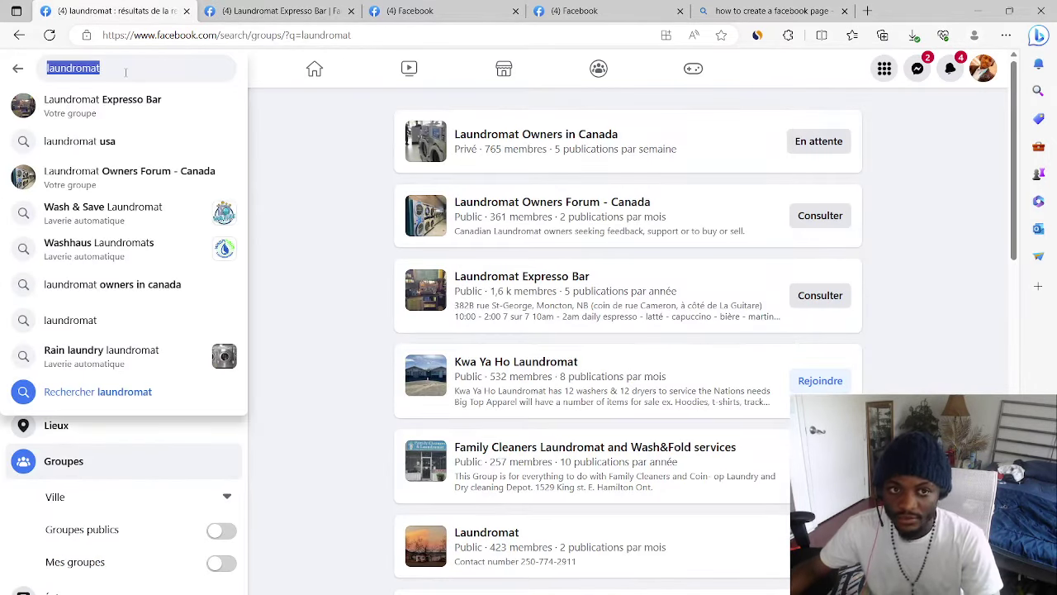
pyautogui.click(99, 139)
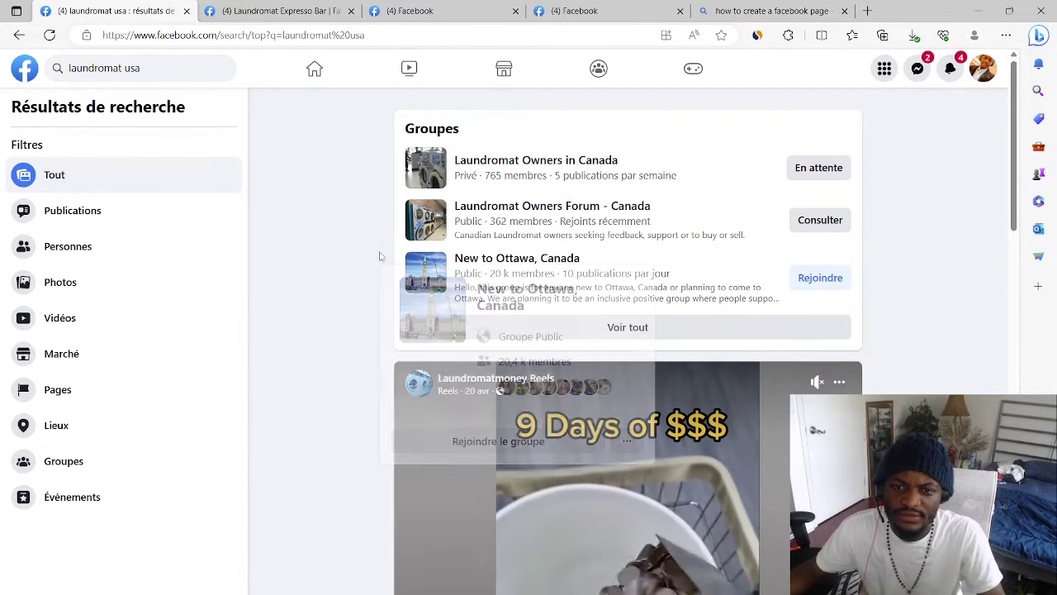
pyautogui.click(496, 258)
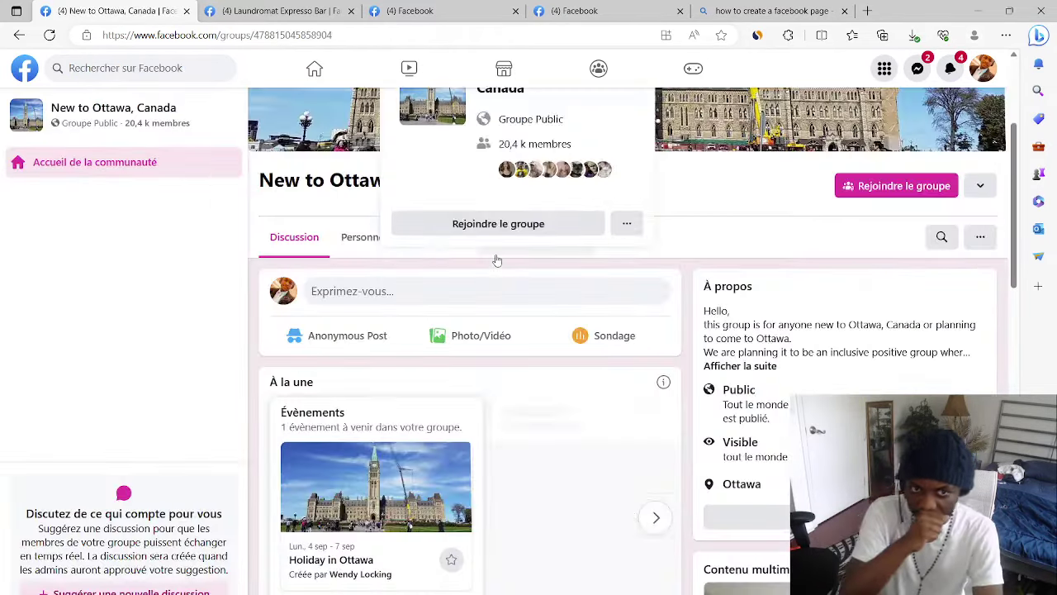
# Show the group's Personnes list and scroll down to its newest members.
pyautogui.moveTo(537, 237)
pyautogui.mouseDown()
pyautogui.moveTo(670, 283)
pyautogui.moveTo(634, 277)
pyautogui.mouseUp()
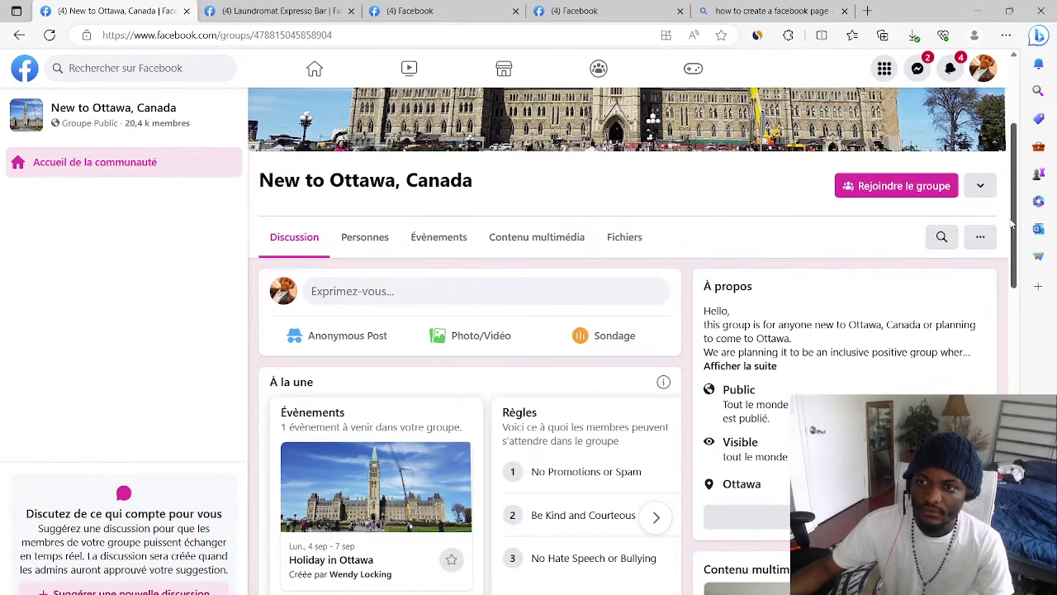
pyautogui.moveTo(1015, 227); pyautogui.dragTo(1014, 297)
pyautogui.scroll(5, 572, 180)
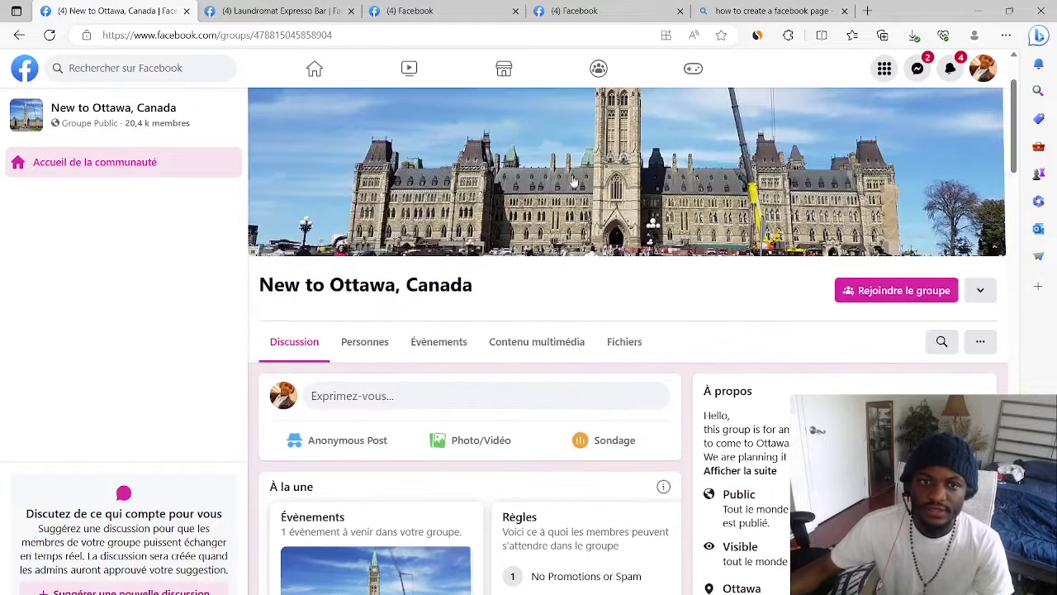
pyautogui.click(369, 349)
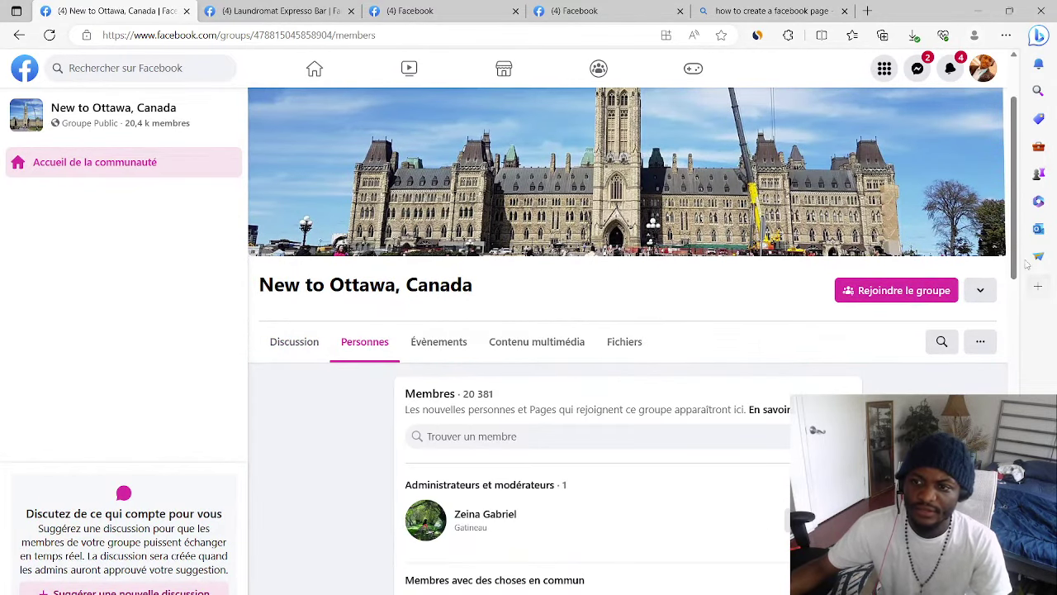
pyautogui.moveTo(1010, 261); pyautogui.dragTo(1012, 421)
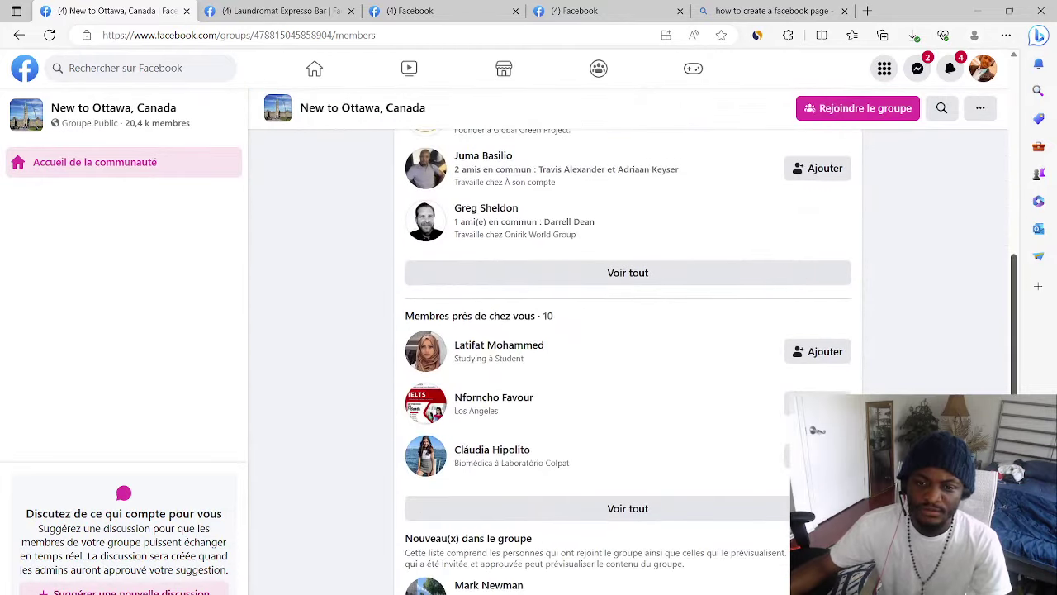
pyautogui.scroll(-5, 849, 204)
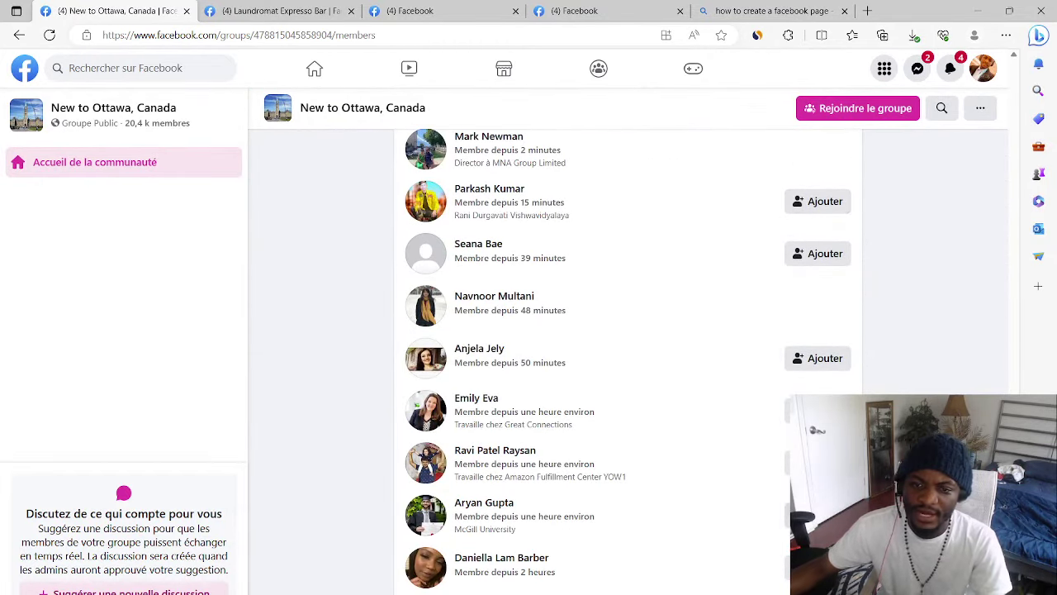
# Friend a newest New to Ottawa member and chat them a greeting mentioning the group.
pyautogui.click(817, 463)
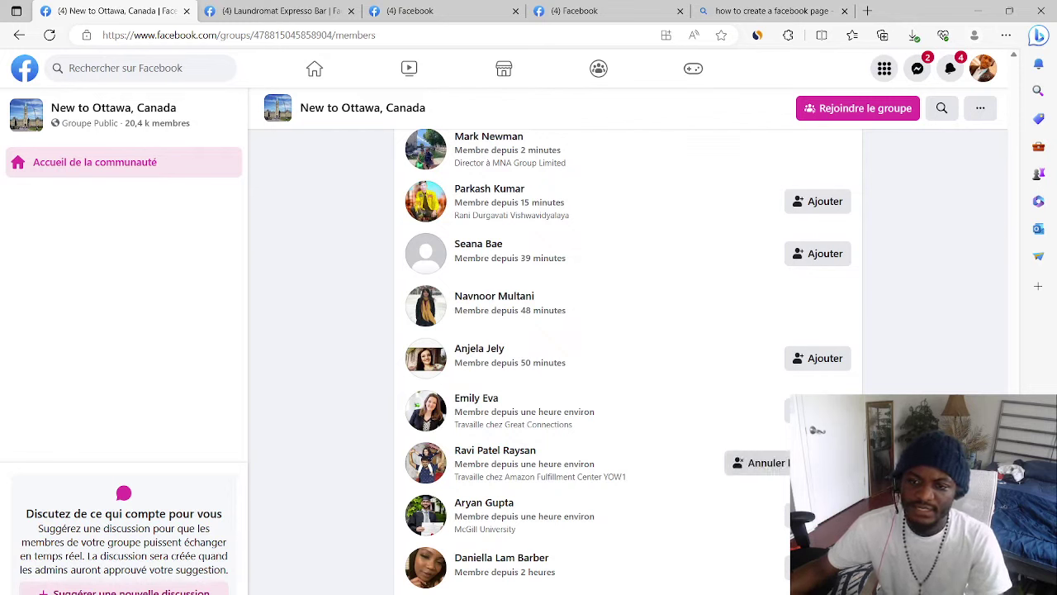
pyautogui.moveTo(495, 450)
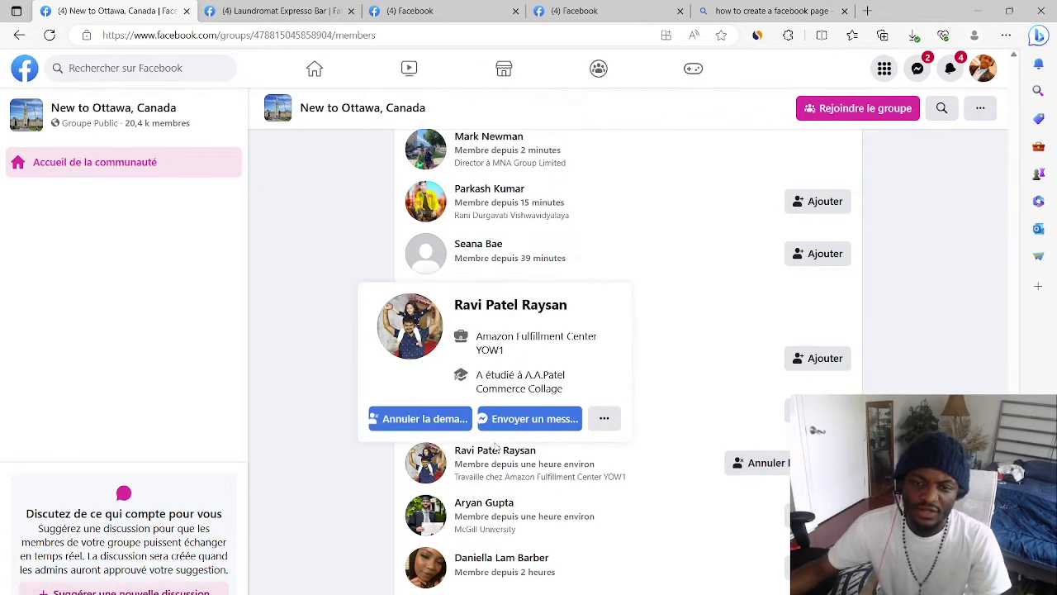
pyautogui.click(512, 421)
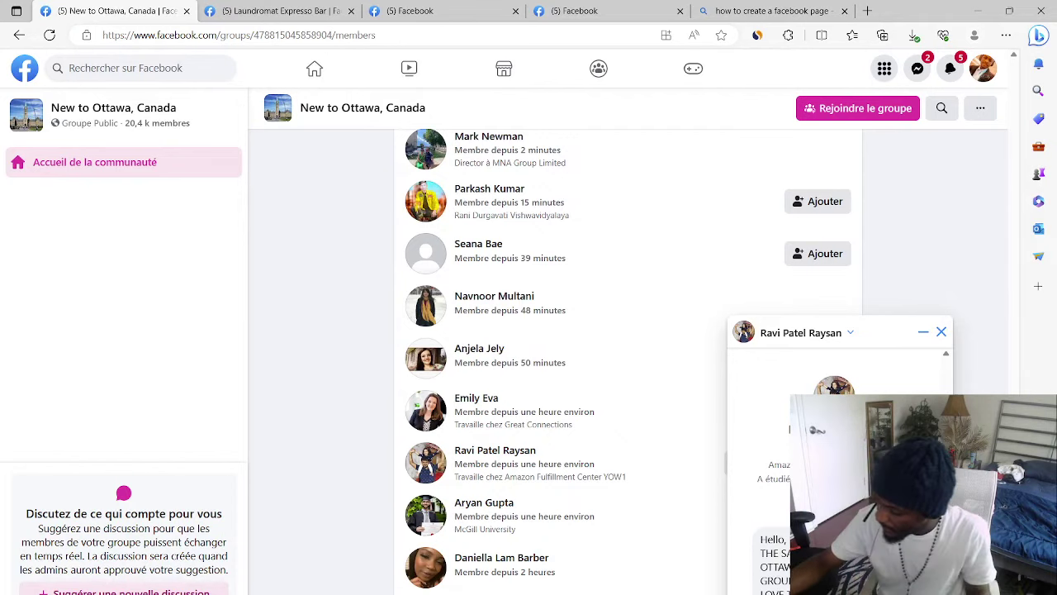
pyautogui.moveTo(784, 588); pyautogui.dragTo(691, 541)
pyautogui.click(691, 541)
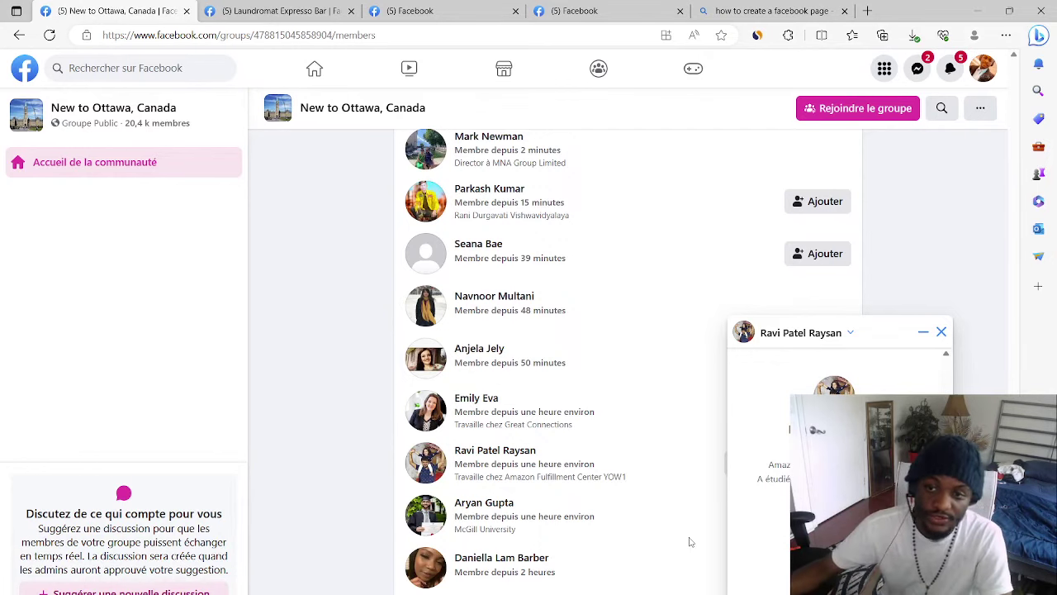
pyautogui.rightClick(923, 332)
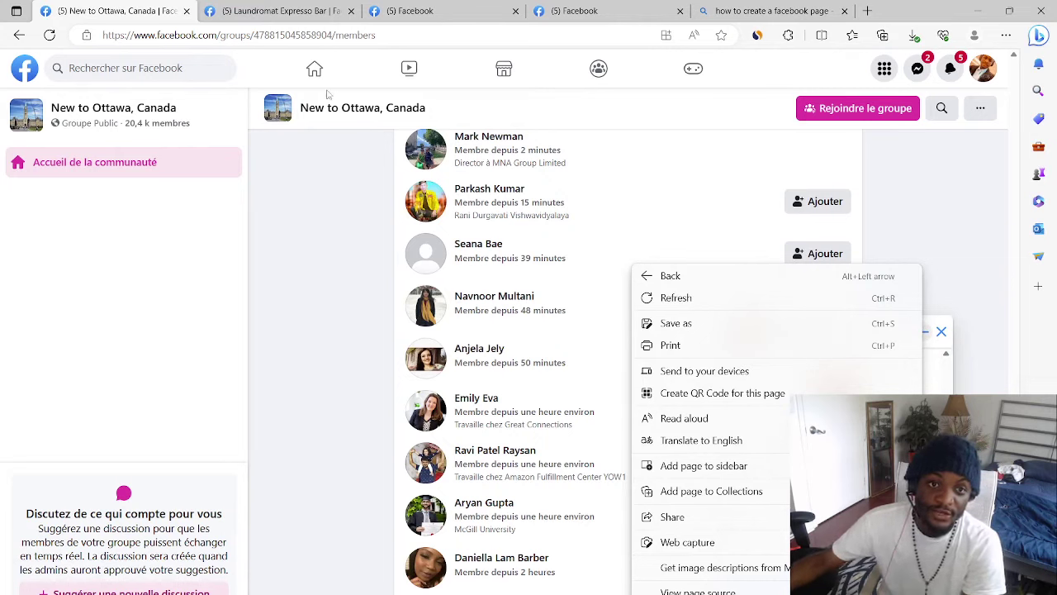
pyautogui.click(141, 70)
pyautogui.rightClick(139, 73)
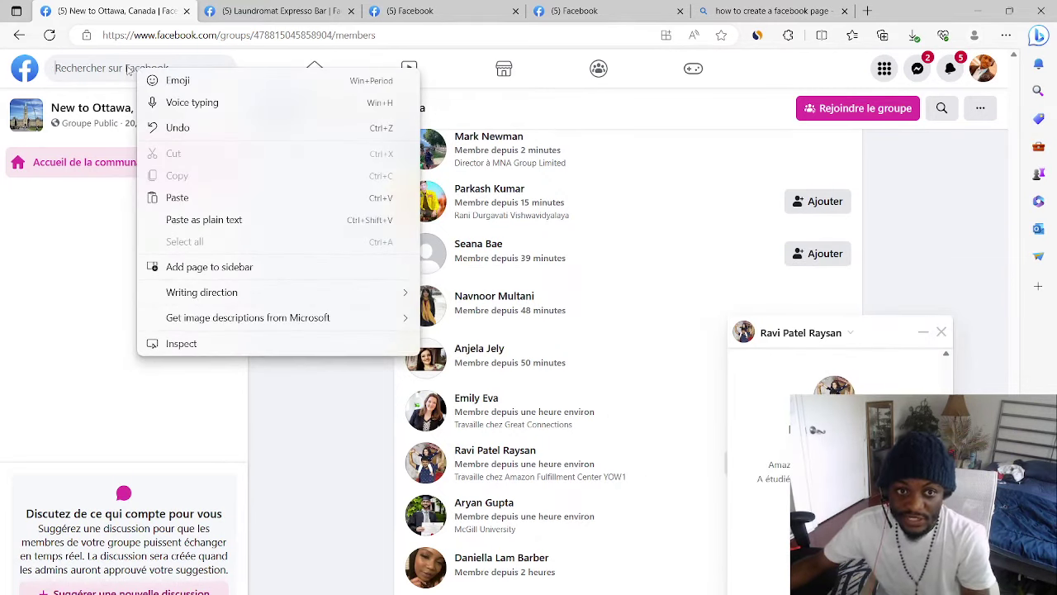
pyautogui.rightClick(125, 69)
pyautogui.rightClick(106, 68)
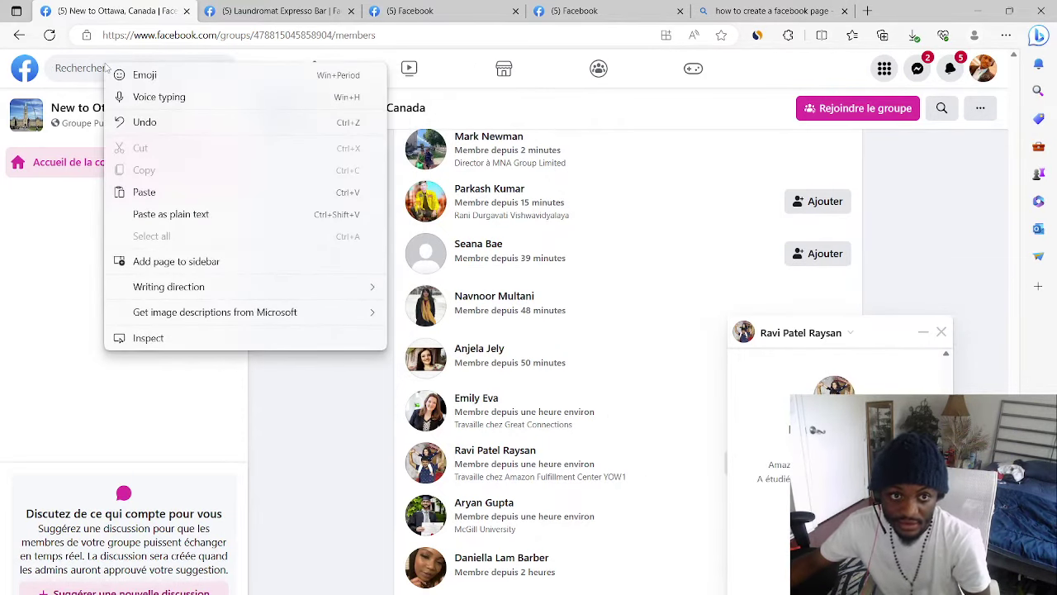
# Search Facebook for 'LOS ANGELES' and close the open chat window.
pyautogui.click(106, 68)
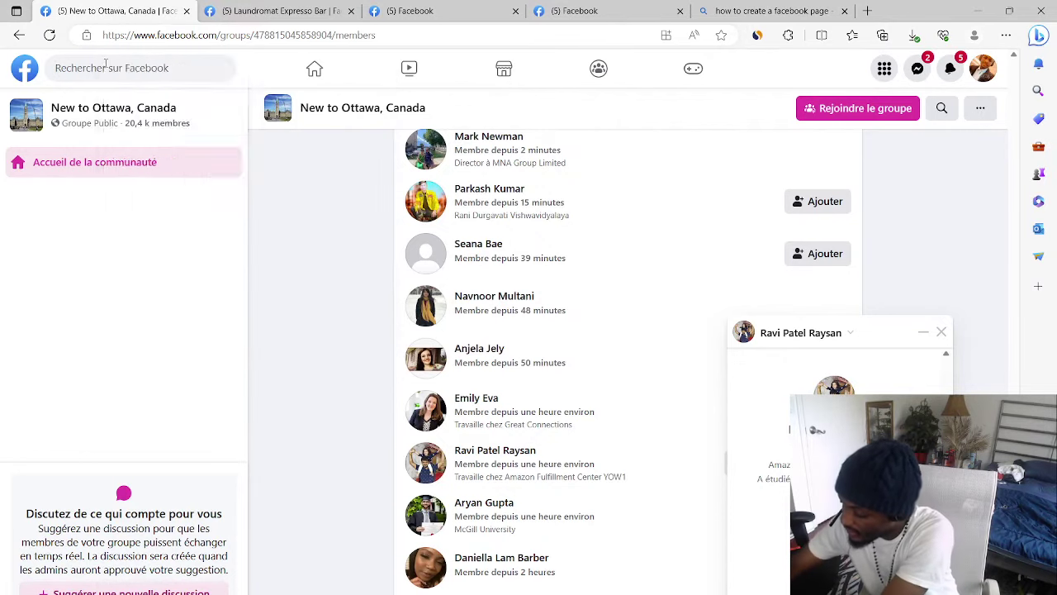
pyautogui.hotkey('ctrl', 'v')
pyautogui.write('LES')
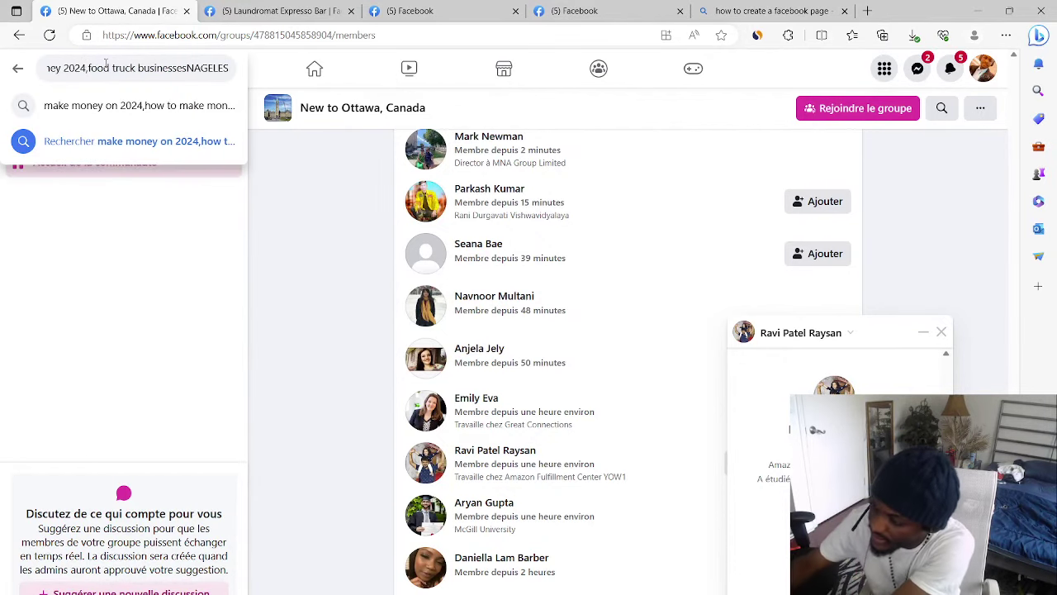
pyautogui.tripleClick(106, 68)
pyautogui.press('BackSpace')
pyautogui.write('LO')
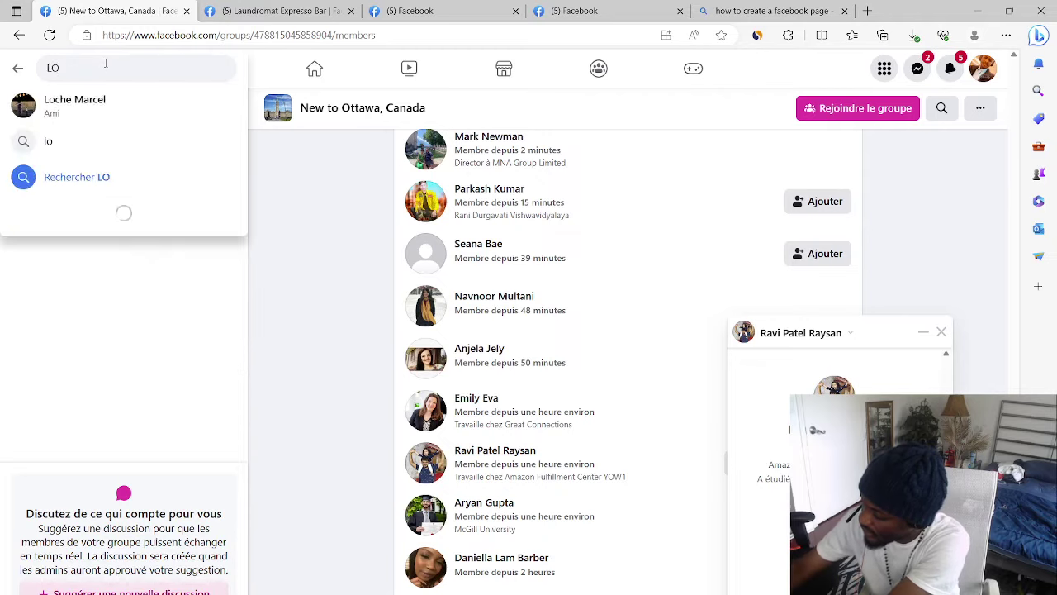
pyautogui.write('S AN')
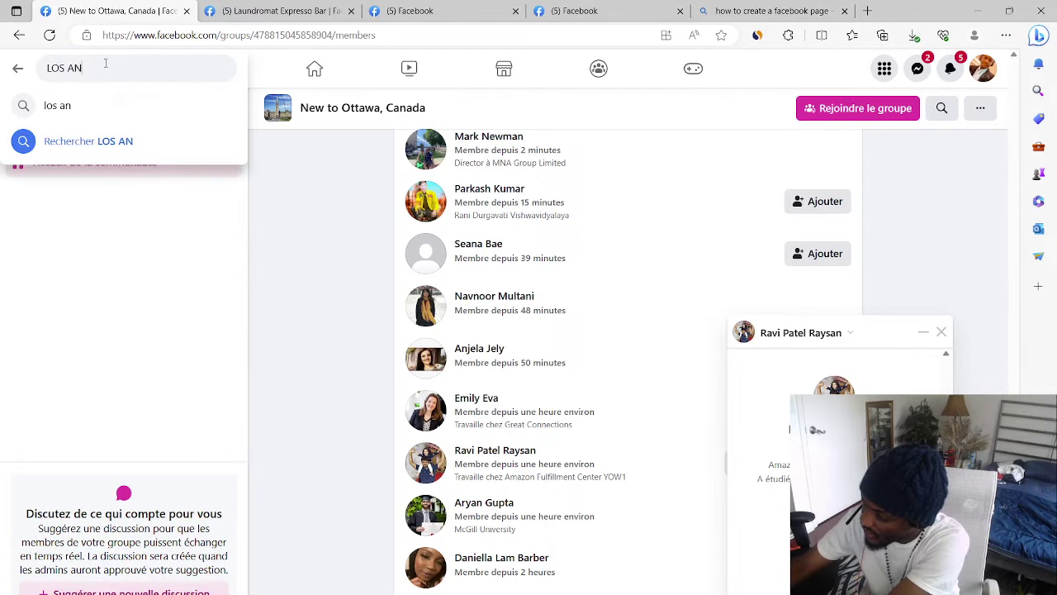
pyautogui.write('GELES')
pyautogui.press('Return')
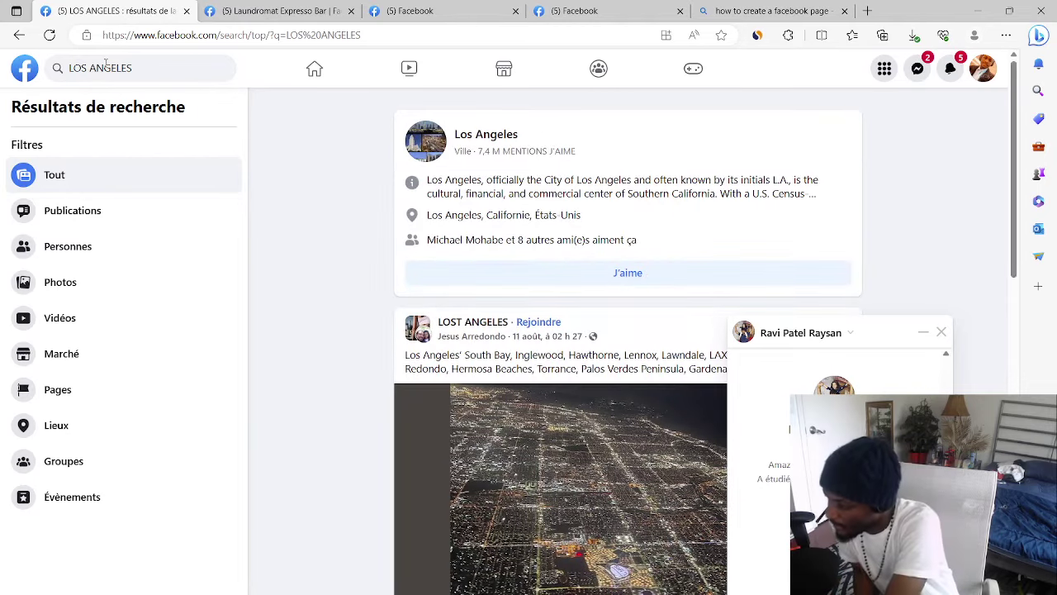
pyautogui.click(926, 332)
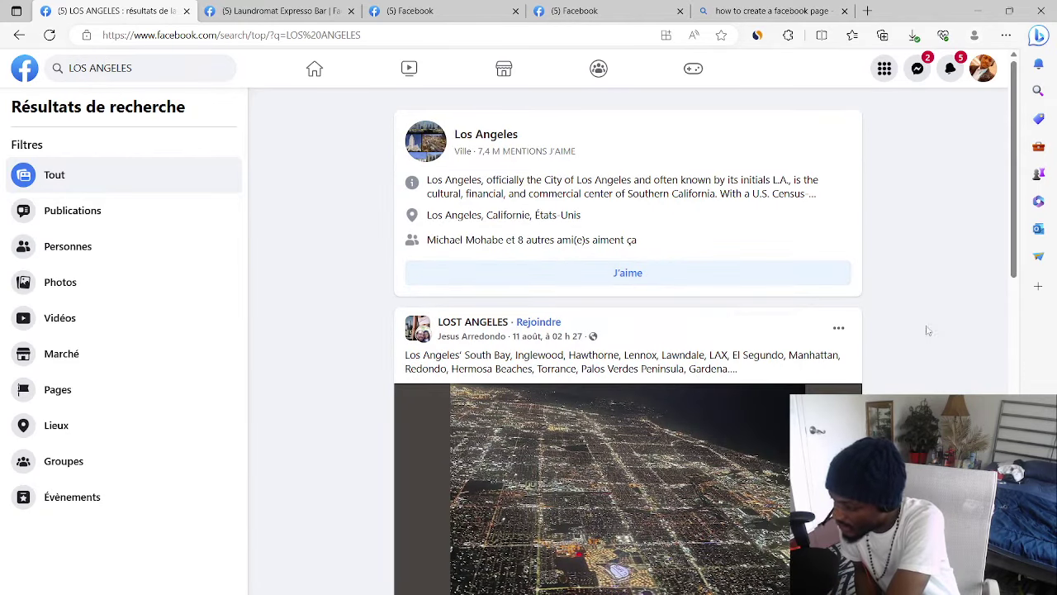
# Filter results to groups and view the Events in Los Angeles member list (about 54,800).
pyautogui.click(75, 393)
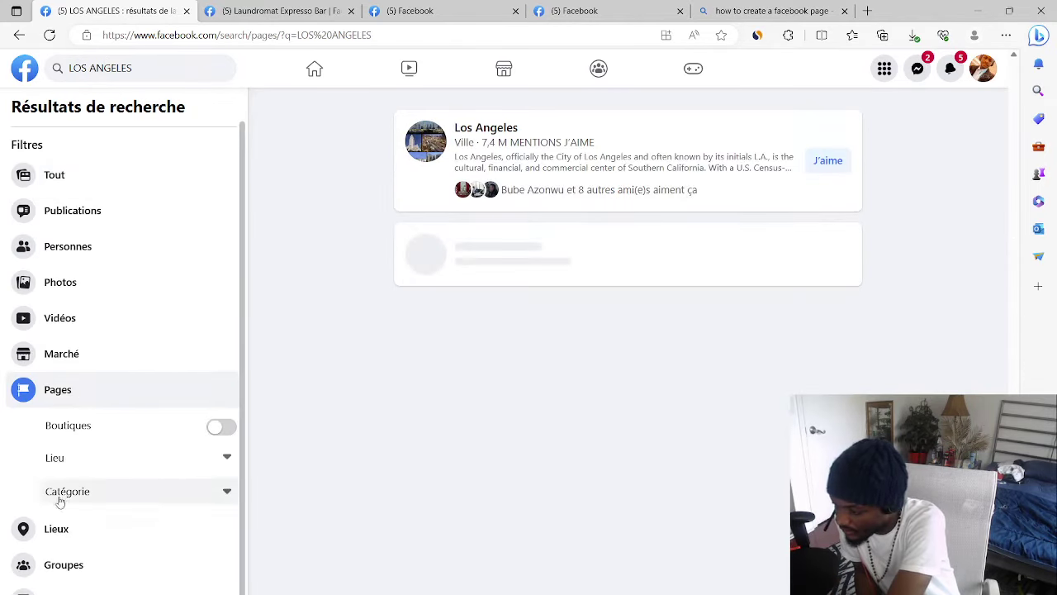
pyautogui.click(57, 570)
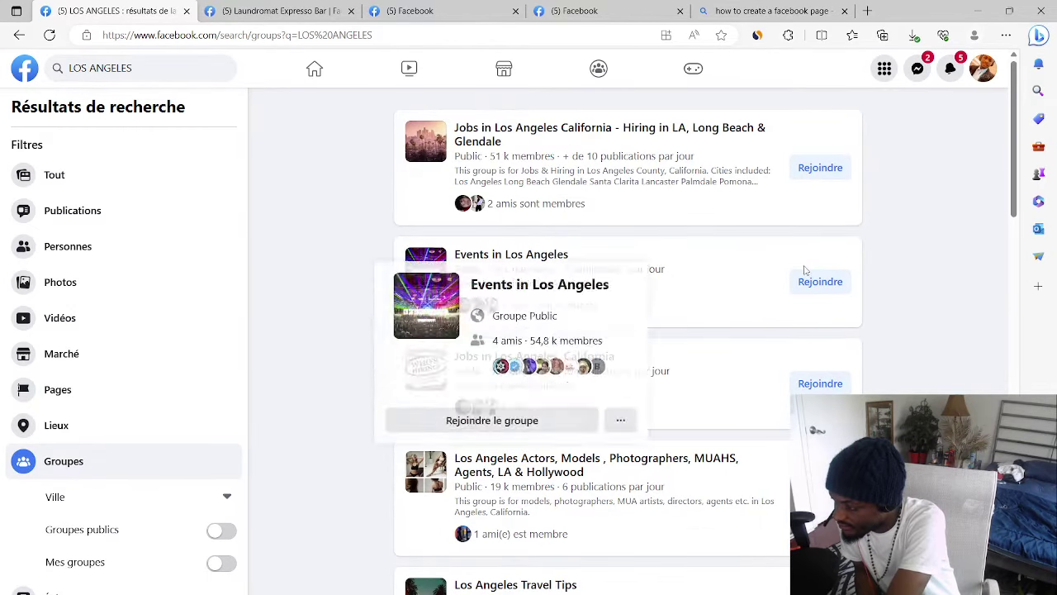
pyautogui.click(515, 256)
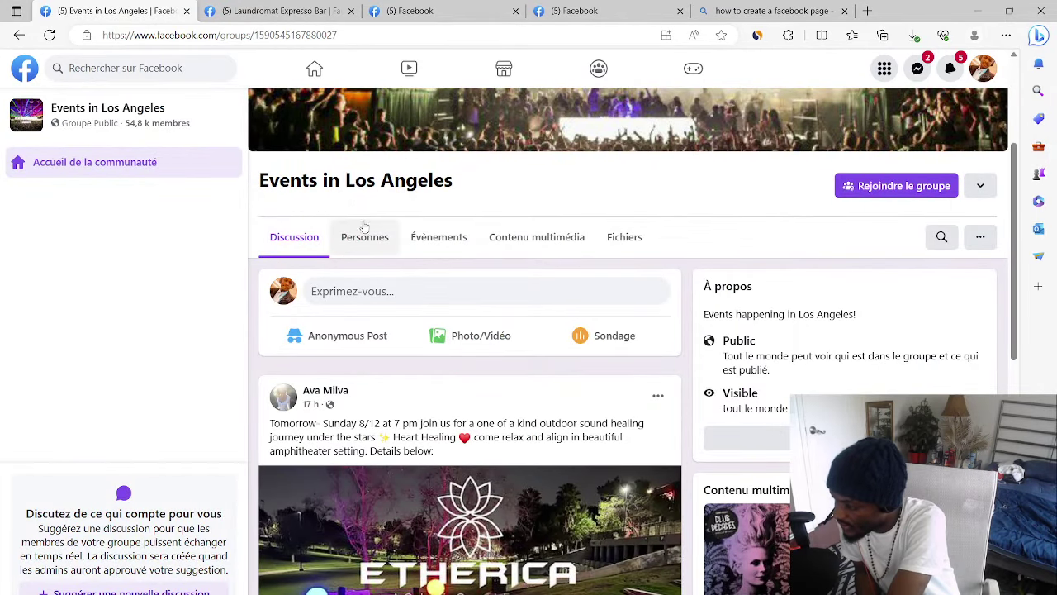
pyautogui.click(389, 248)
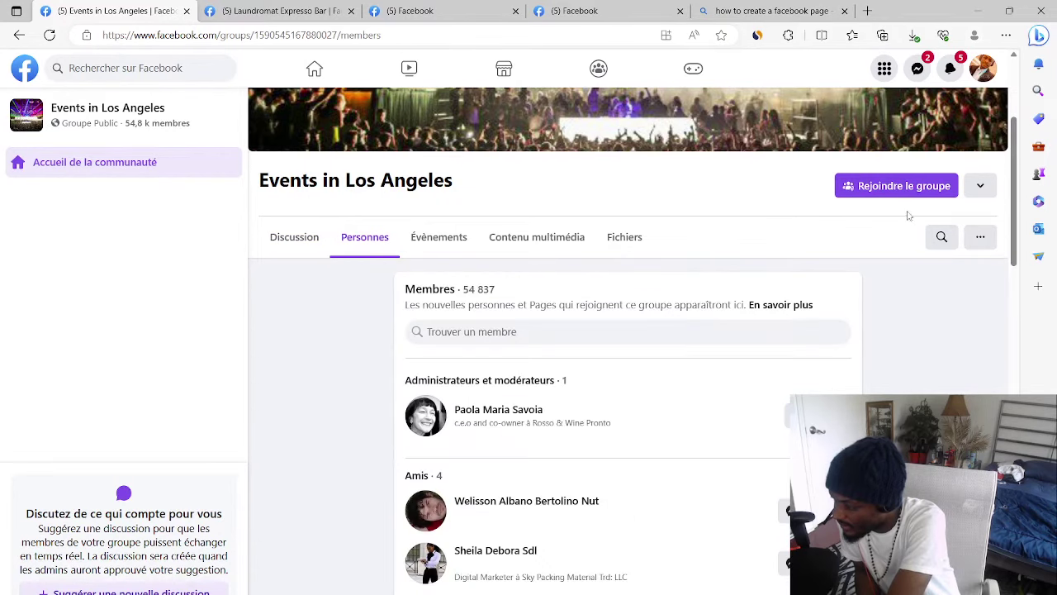
pyautogui.moveTo(1011, 223)
pyautogui.mouseDown()
pyautogui.moveTo(1023, 304)
pyautogui.moveTo(968, 202)
pyautogui.mouseUp()
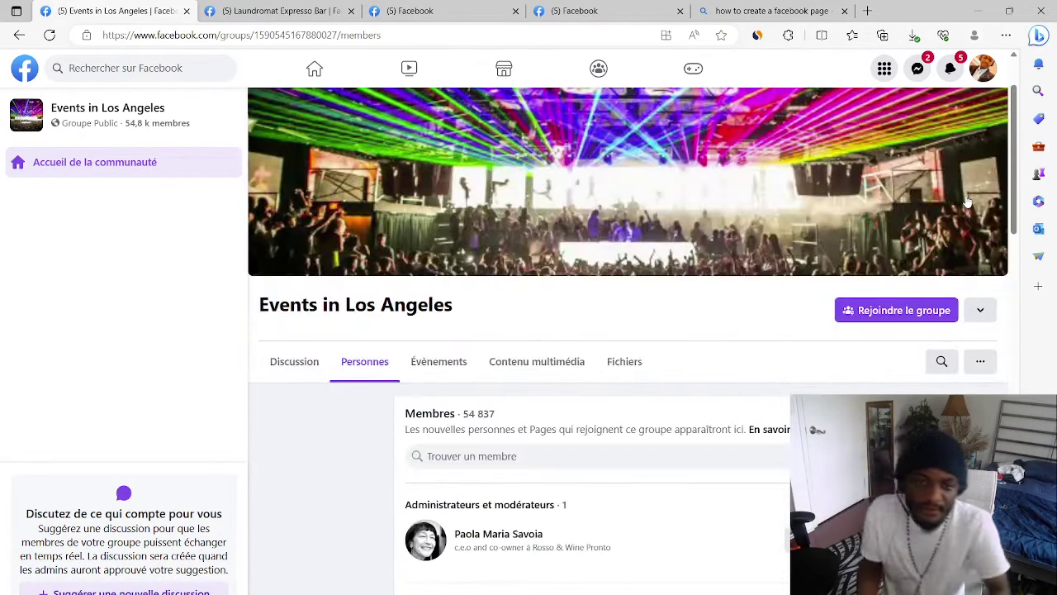
pyautogui.rightClick(256, 9)
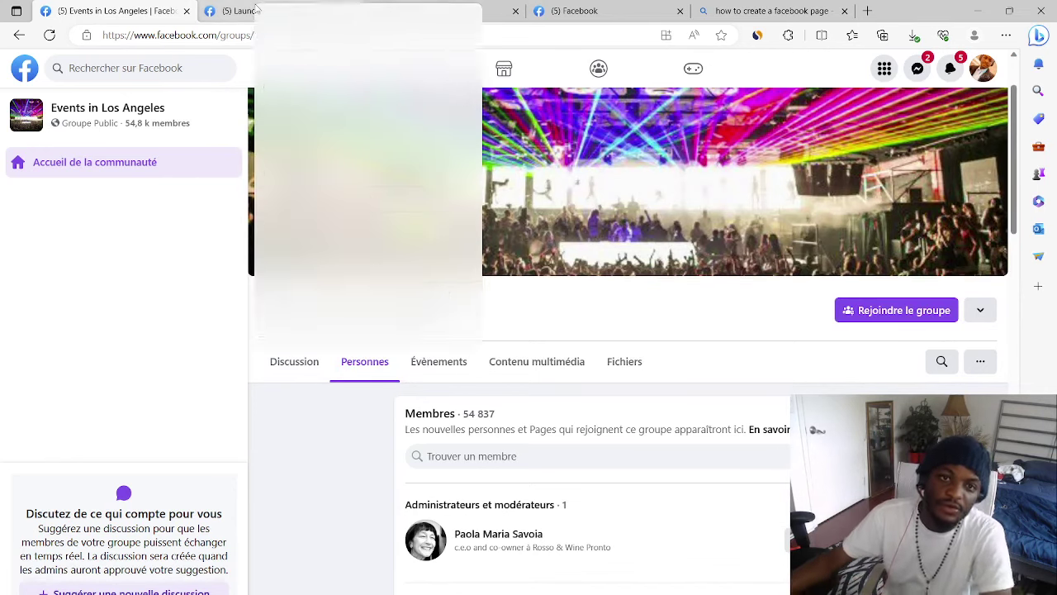
pyautogui.rightClick(252, 7)
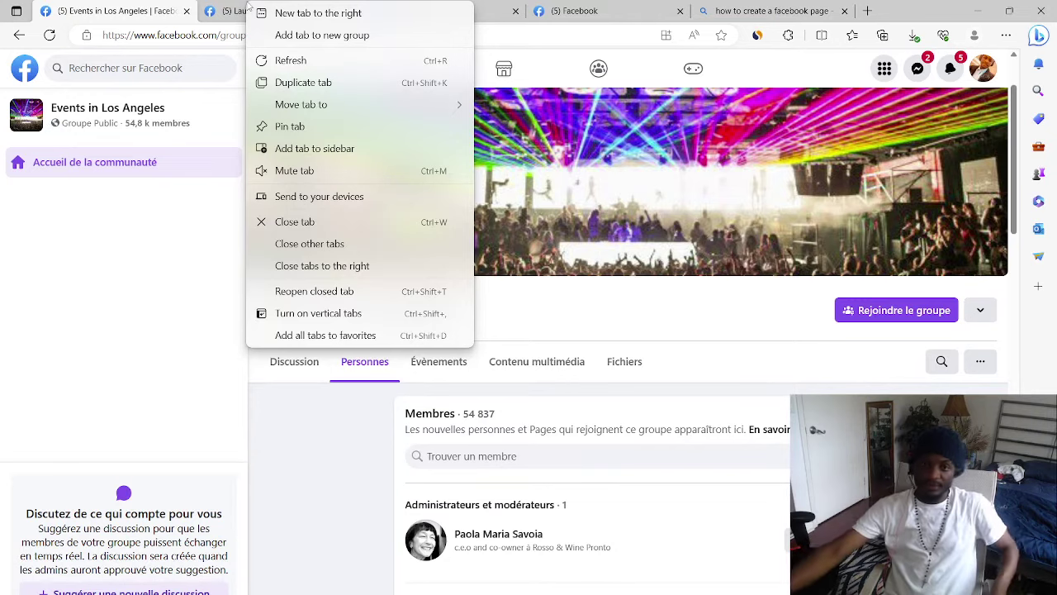
# Rerun the recent 'laundromat' search from the Laundromat Expresso Bar tab.
pyautogui.click(219, 9)
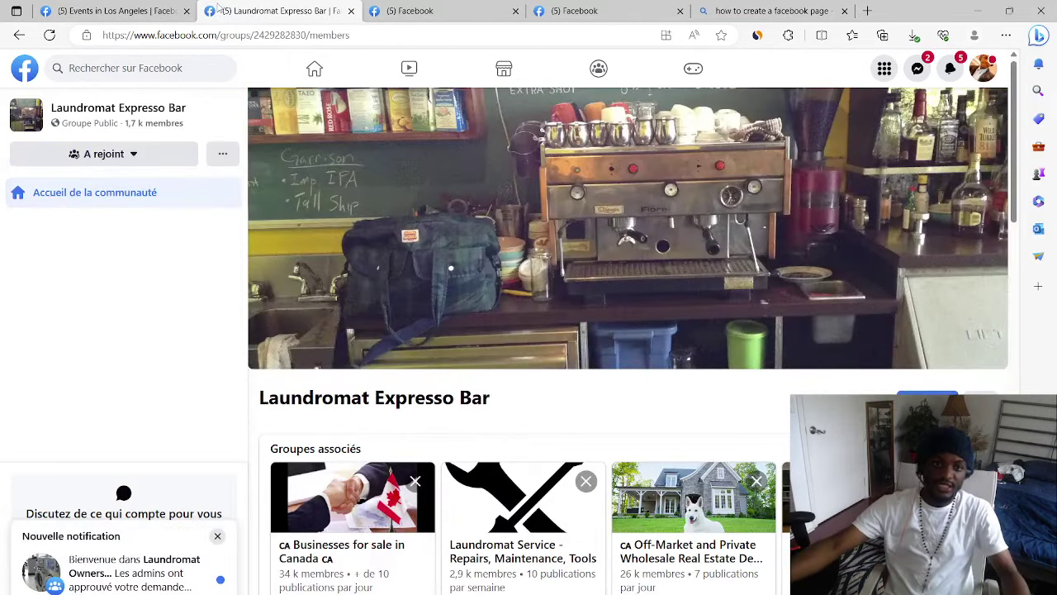
pyautogui.click(124, 68)
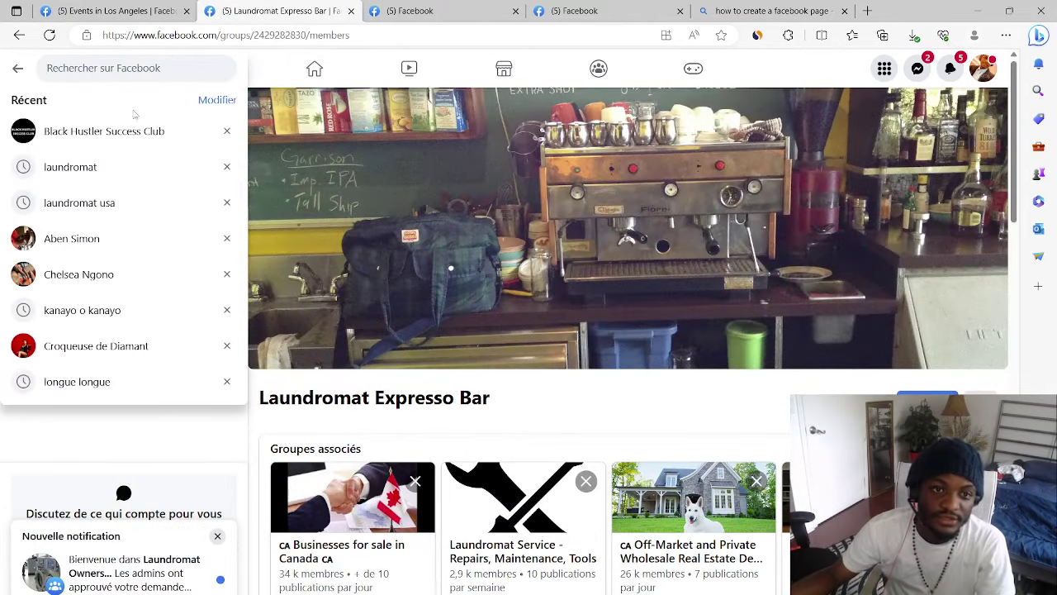
pyautogui.click(71, 167)
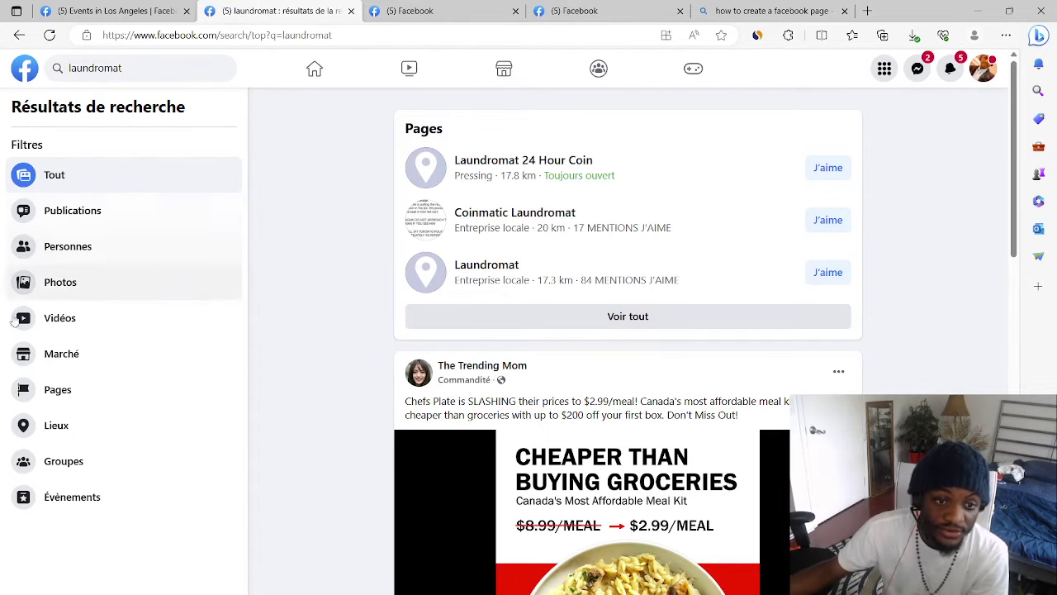
pyautogui.rightClick(43, 390)
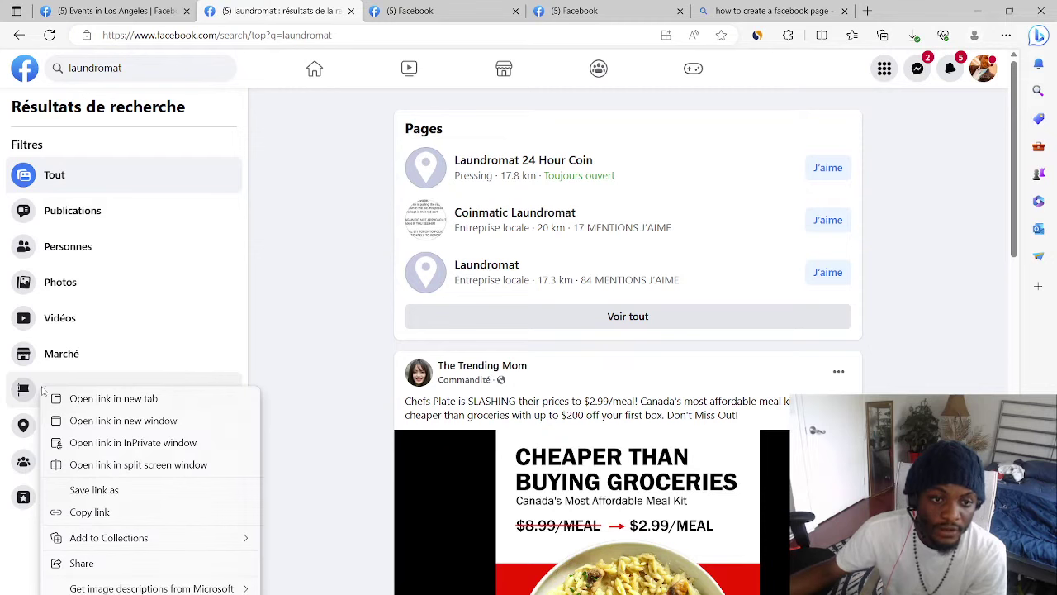
pyautogui.rightClick(33, 436)
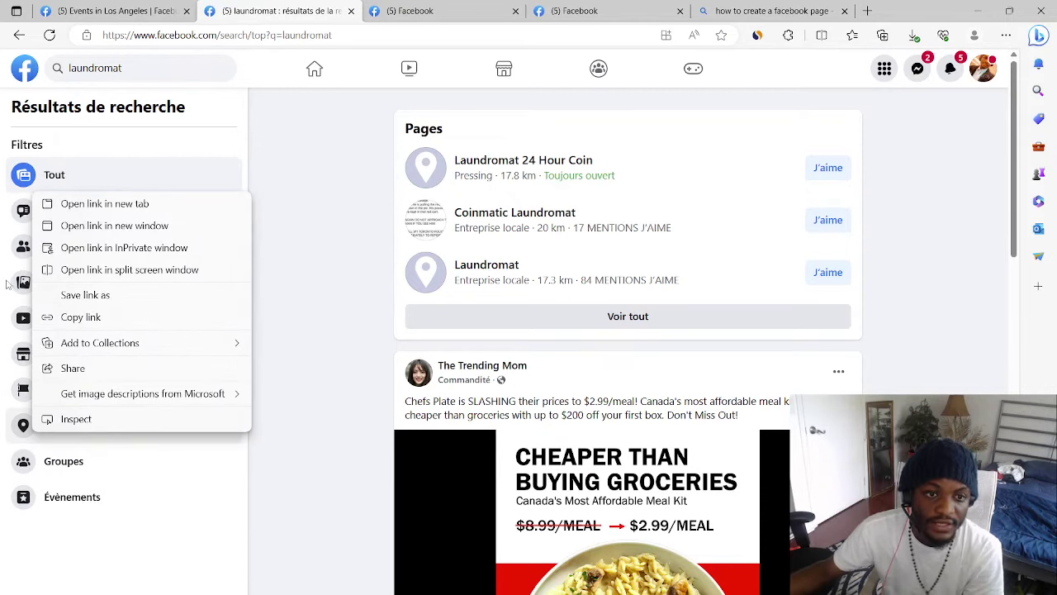
pyautogui.press('Escape')
# Filter to Vidéos, preview 'Laundromat Money' skipping ahead to 0:24, then go back.
pyautogui.click(59, 318)
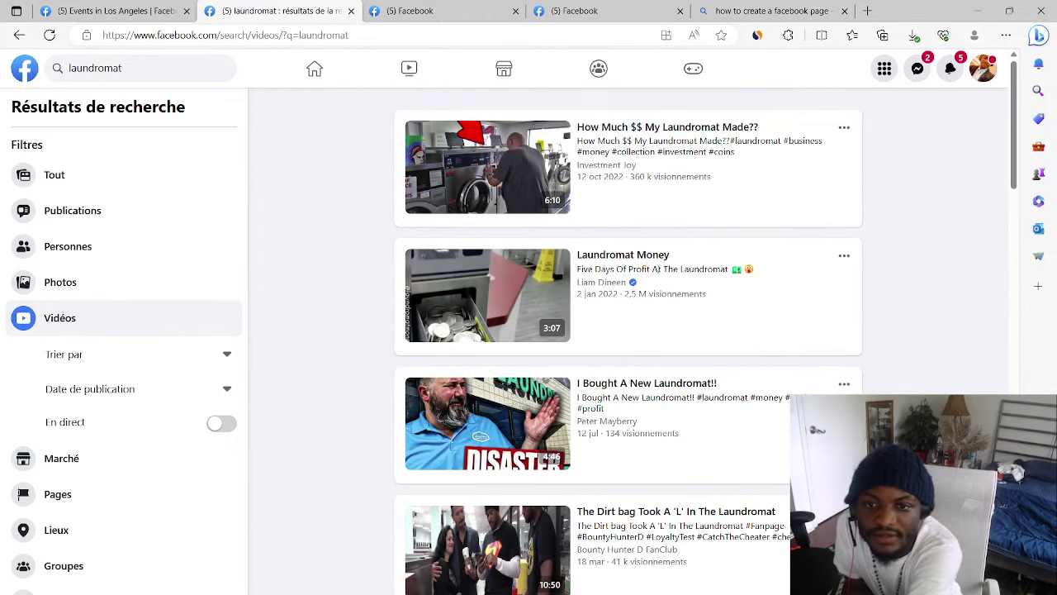
pyautogui.click(630, 256)
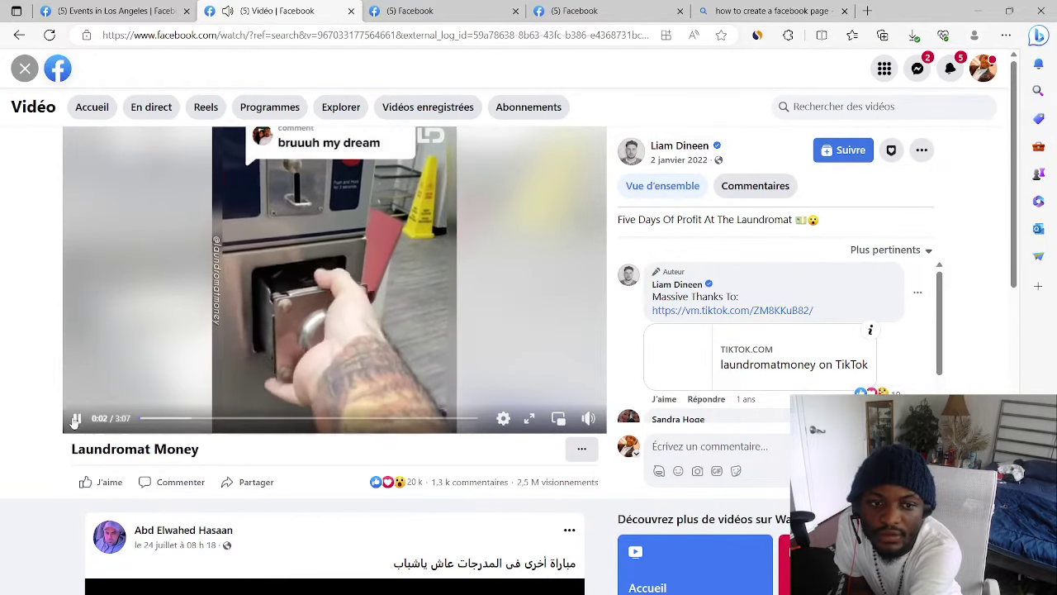
pyautogui.click(75, 420)
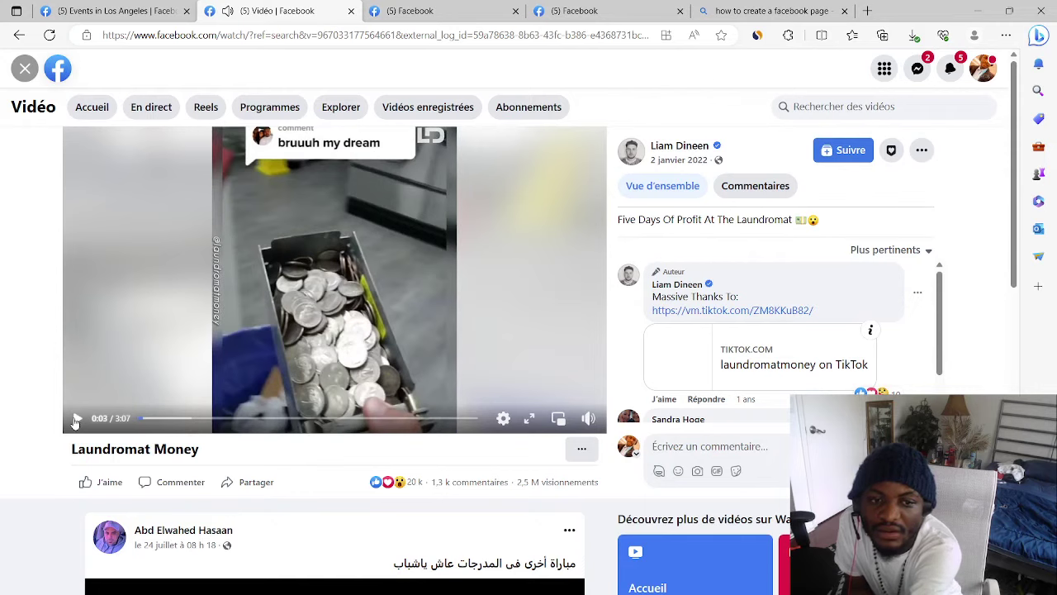
pyautogui.click(160, 419)
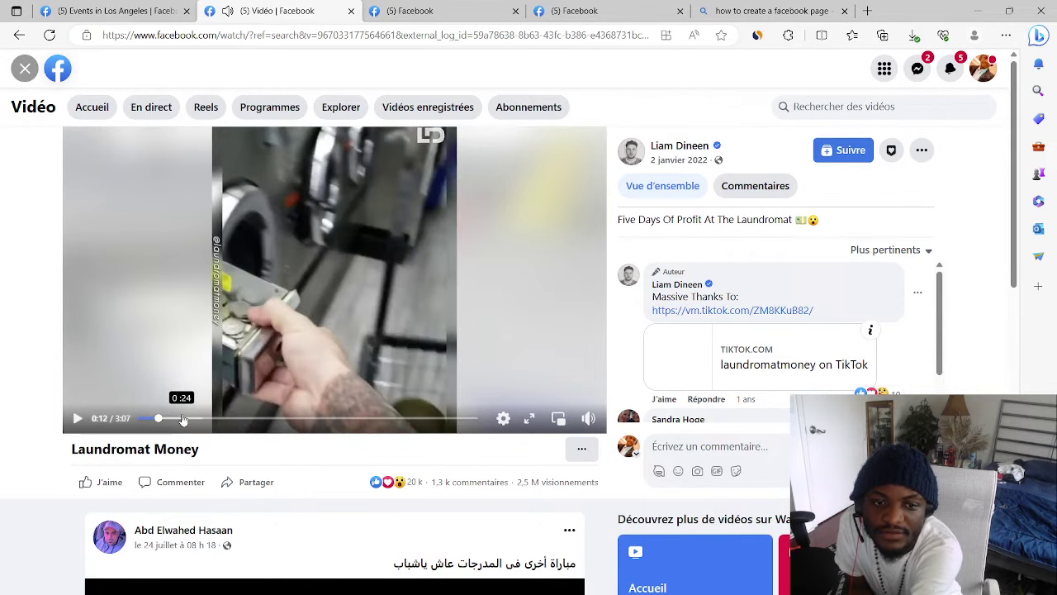
pyautogui.click(183, 420)
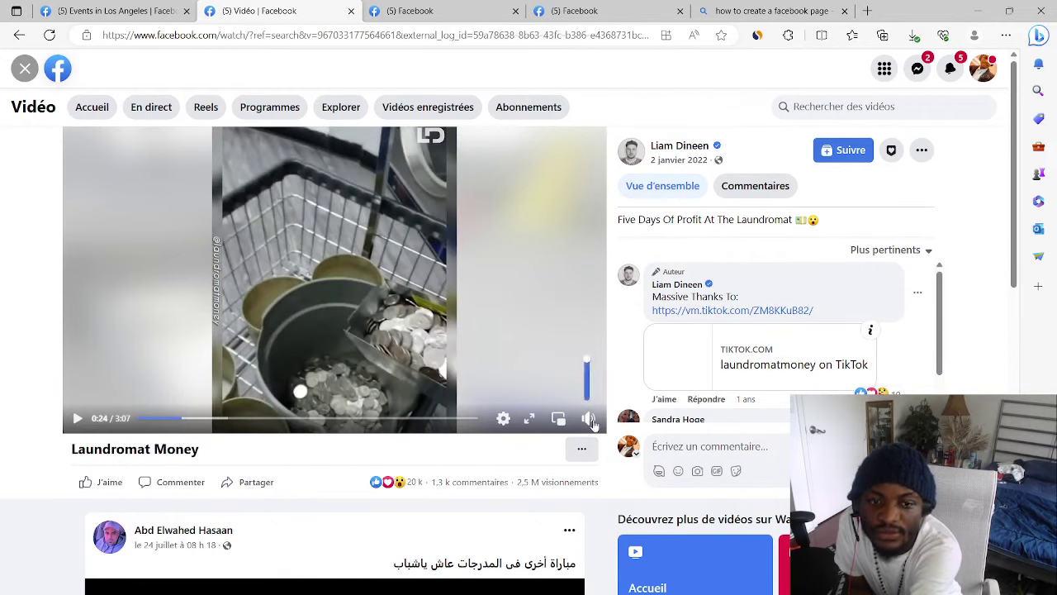
pyautogui.click(19, 34)
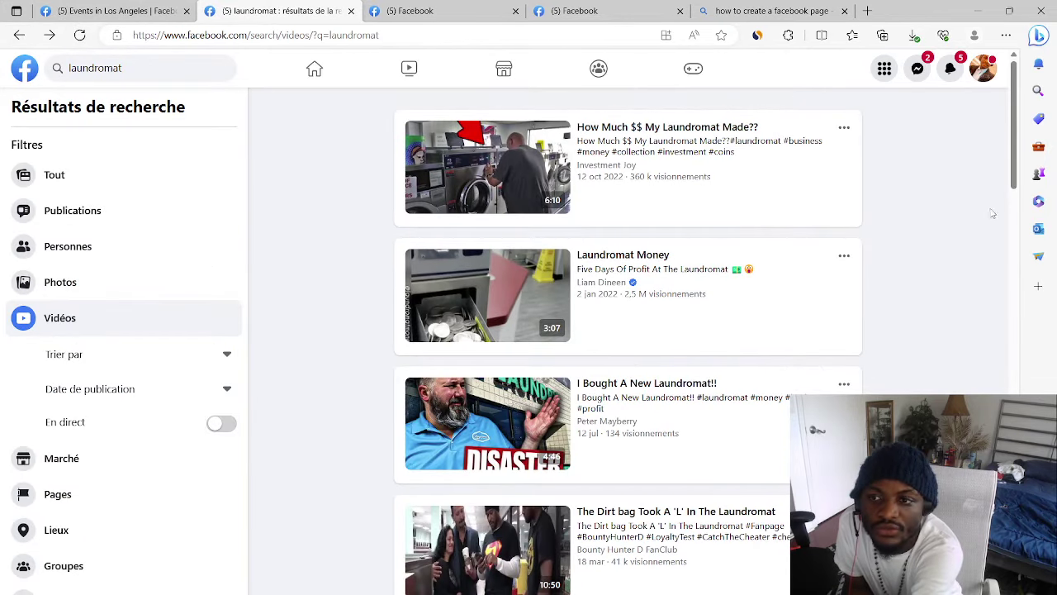
# Scroll down through the first popular laundromat video results.
pyautogui.moveTo(1018, 179)
pyautogui.mouseDown()
pyautogui.moveTo(1019, 236)
pyautogui.moveTo(1052, 356)
pyautogui.moveTo(1053, 485)
pyautogui.mouseUp()
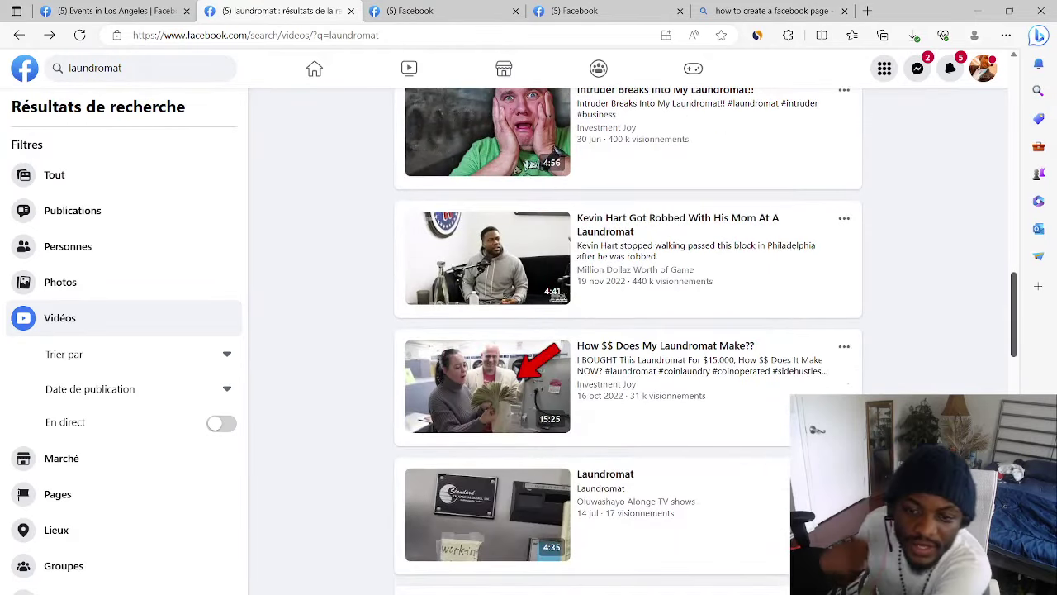
pyautogui.scroll(-3, 628, 330)
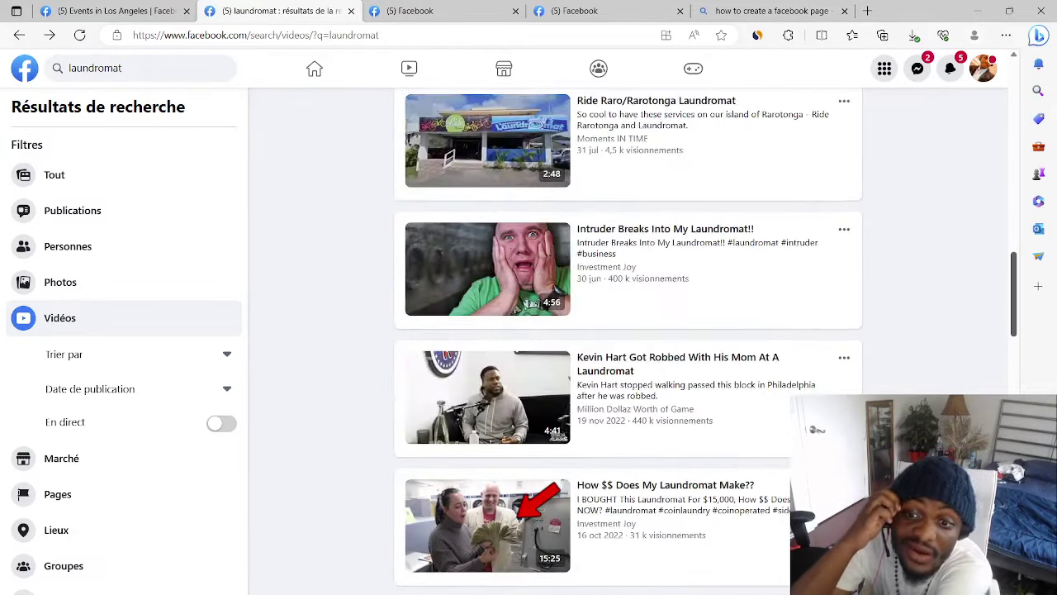
pyautogui.scroll(-5, 628, 330)
pyautogui.scroll(-5, 628, 330)
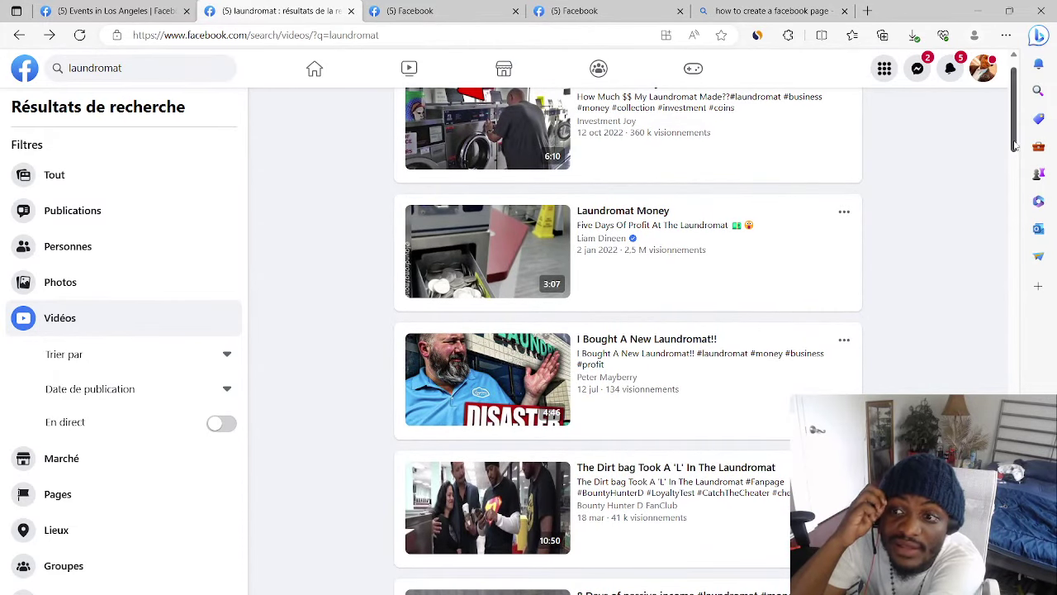
pyautogui.moveTo(1014, 144); pyautogui.dragTo(1019, 126)
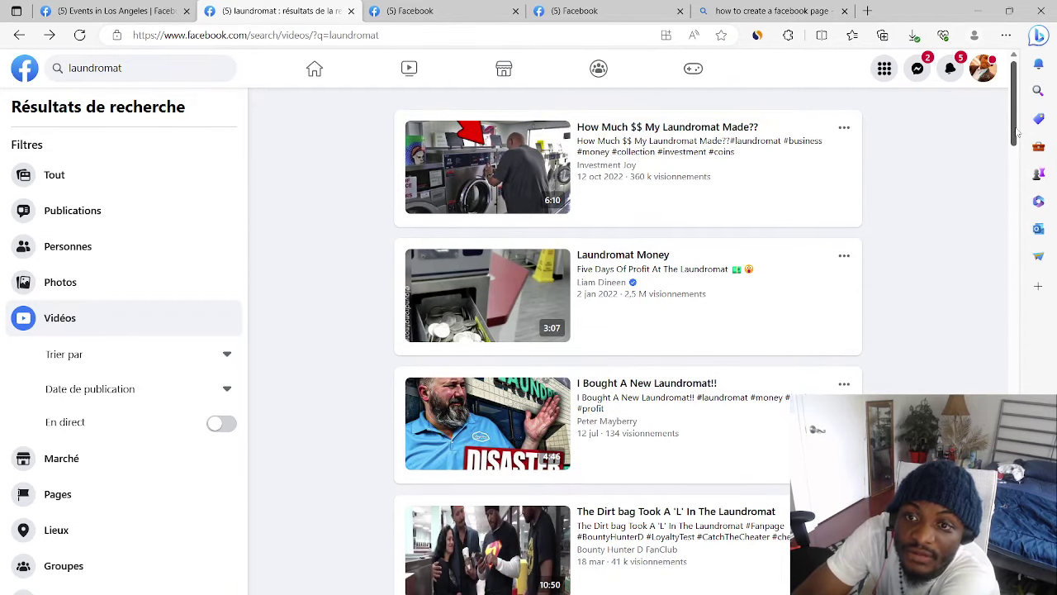
pyautogui.moveTo(1017, 132); pyautogui.dragTo(1015, 150)
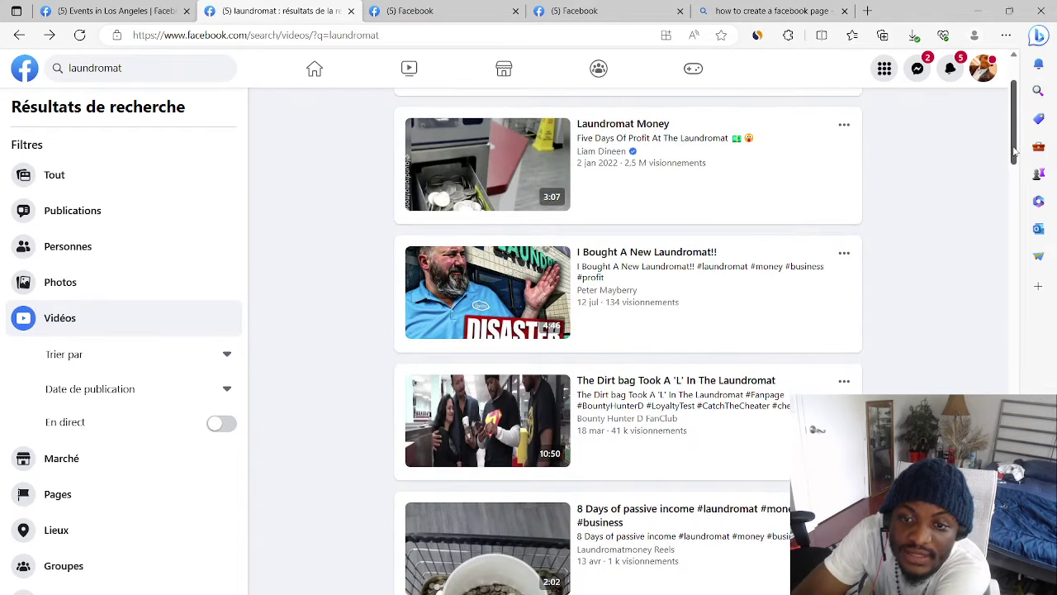
pyautogui.moveTo(1015, 149); pyautogui.dragTo(1033, 245)
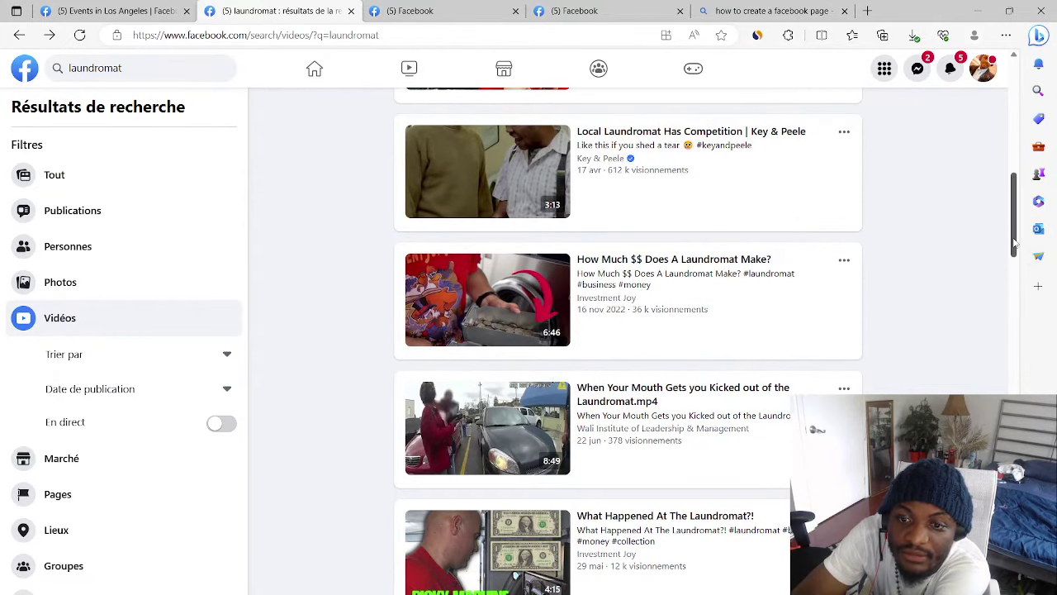
pyautogui.moveTo(1014, 241); pyautogui.dragTo(1015, 494)
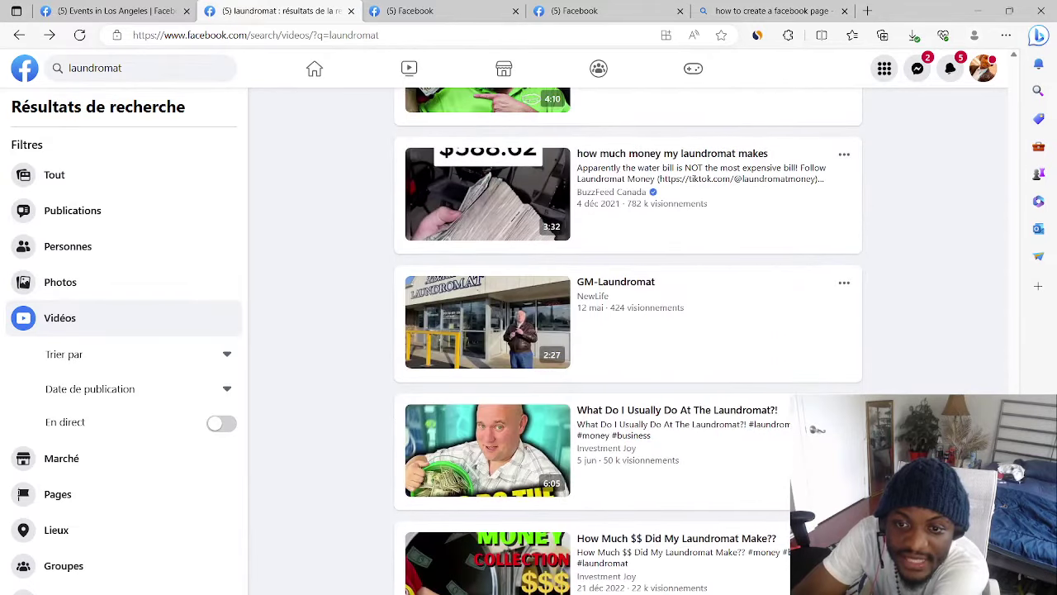
# Keep scrolling until 'Someone Locked My Laundromat!!' and 'Herman Works In A Laundromat.' appear.
pyautogui.scroll(-3, 629, 340)
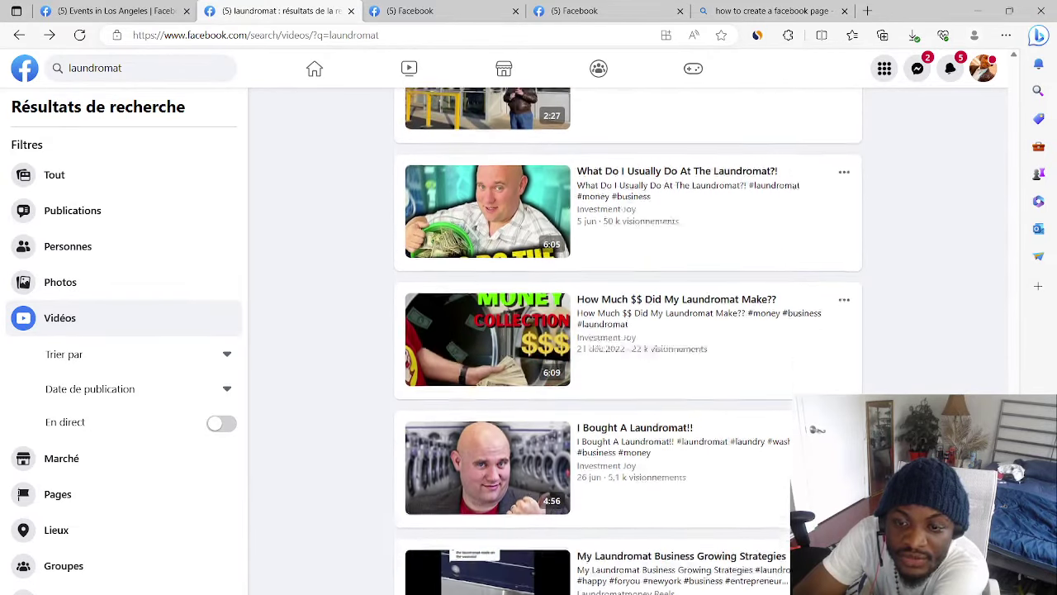
pyautogui.scroll(-2, 629, 340)
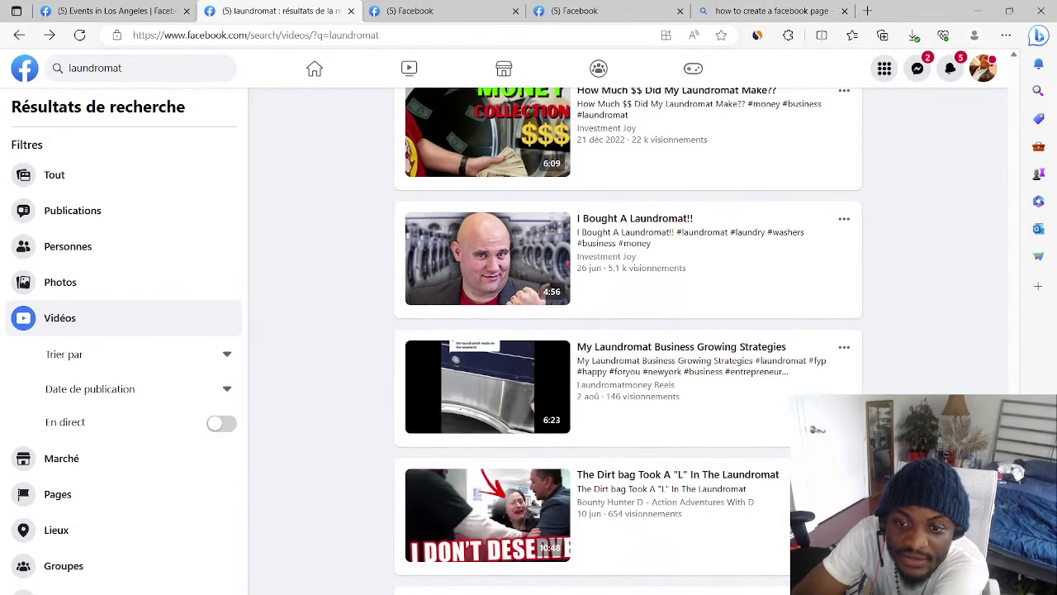
pyautogui.scroll(-2, 628, 340)
pyautogui.scroll(-5, 629, 341)
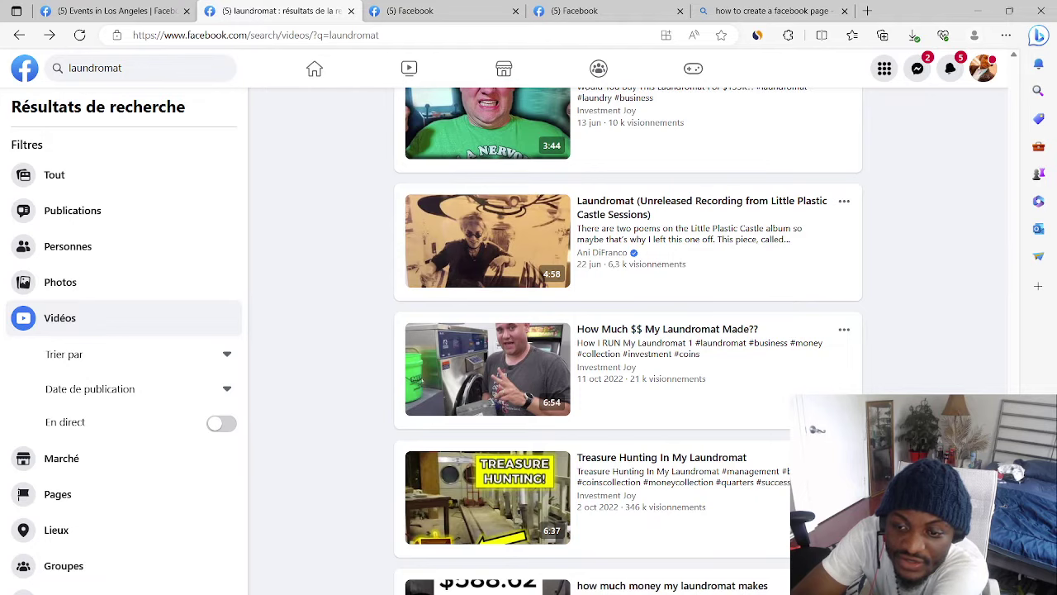
pyautogui.scroll(-2, 629, 341)
pyautogui.scroll(-1, 629, 340)
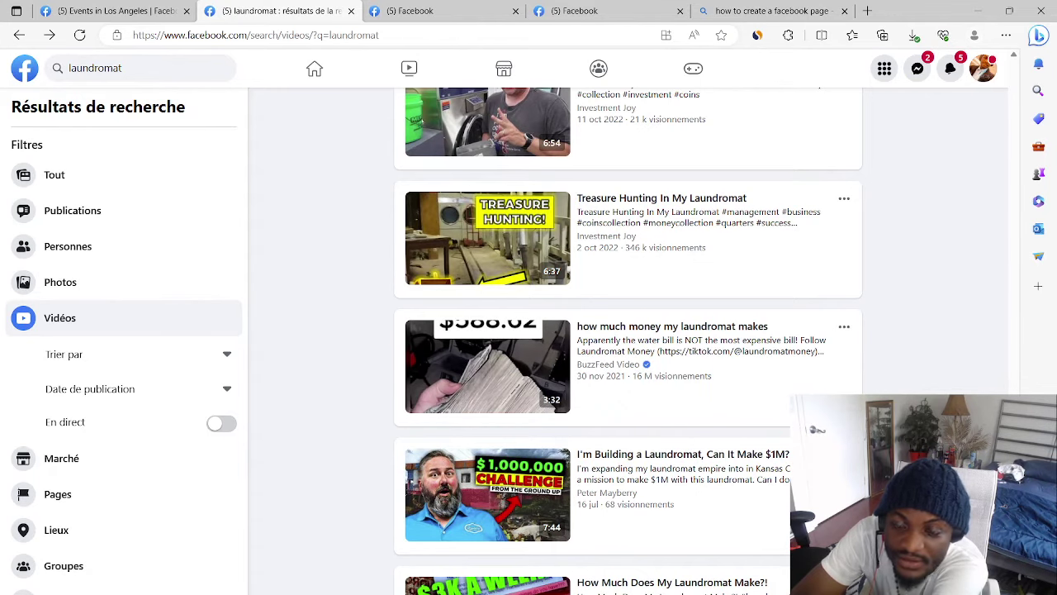
pyautogui.scroll(-3, 627, 338)
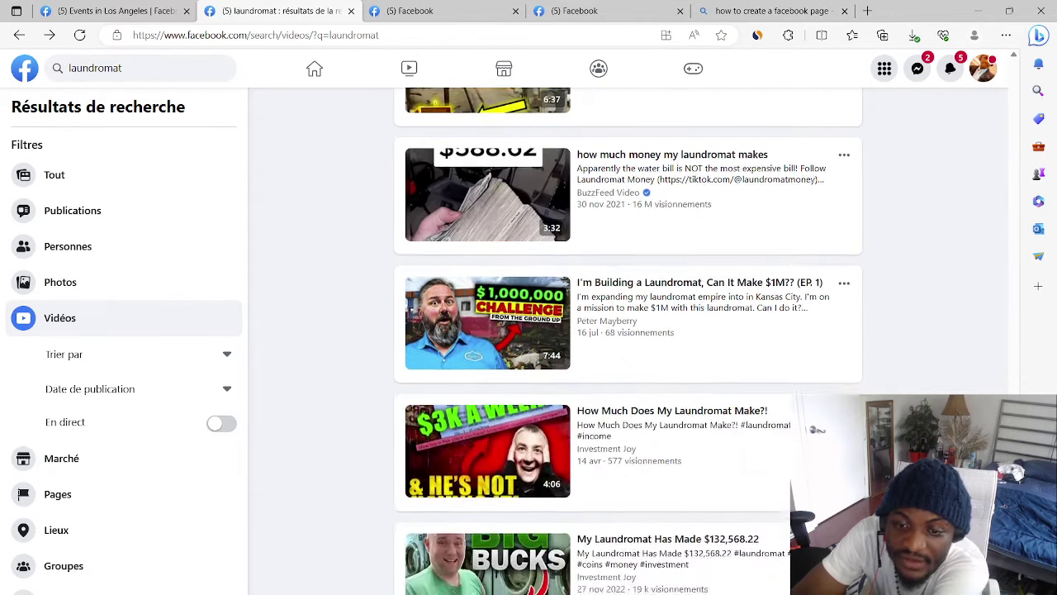
pyautogui.scroll(-3, 628, 339)
pyautogui.scroll(-4, 628, 339)
pyautogui.scroll(-5, 628, 339)
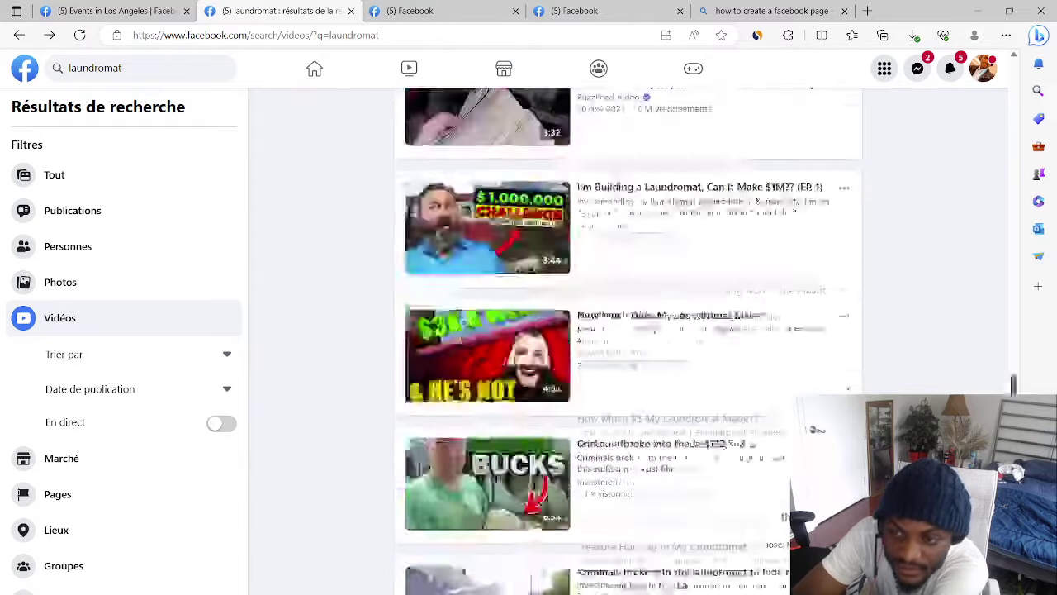
pyautogui.scroll(-5, 628, 339)
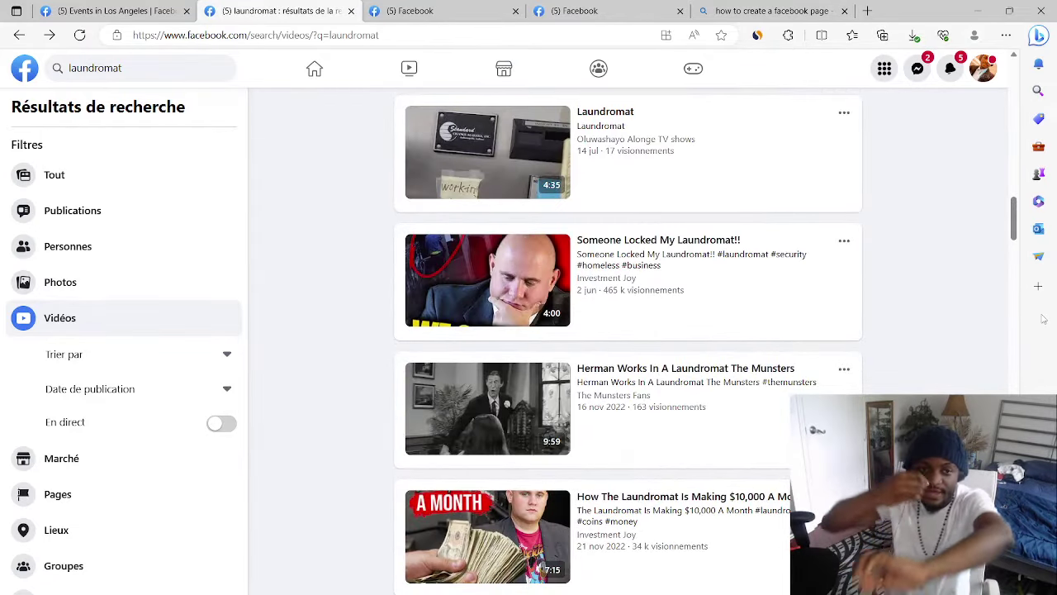